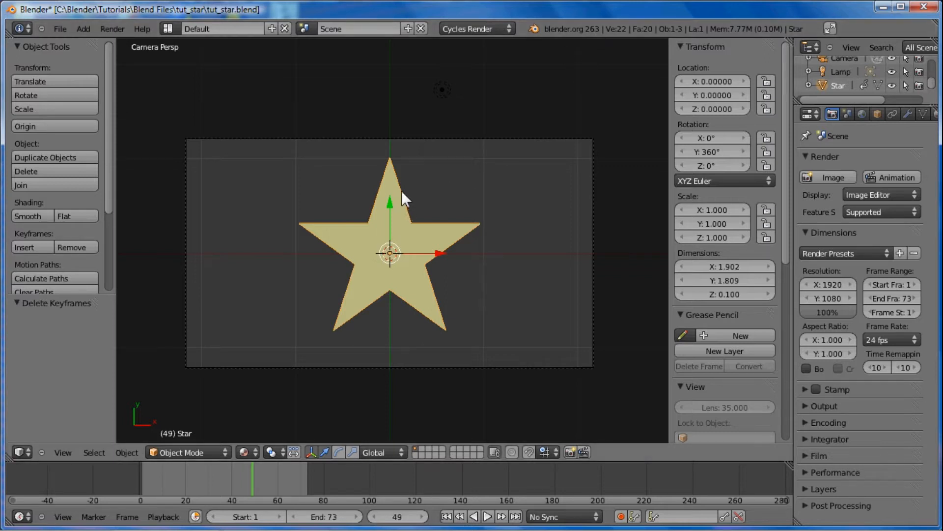
Duplicate the star object, keeping the copy in the same place.
scroll(390, 211, "up", 2)
scroll(350, 261, "down", 3)
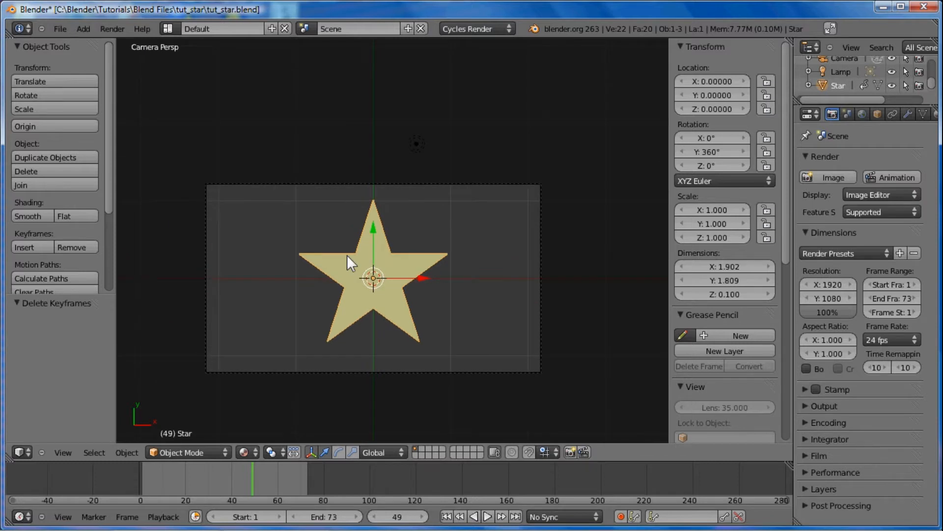
middle_click_drag(396, 207, 380, 216, "ctrl")
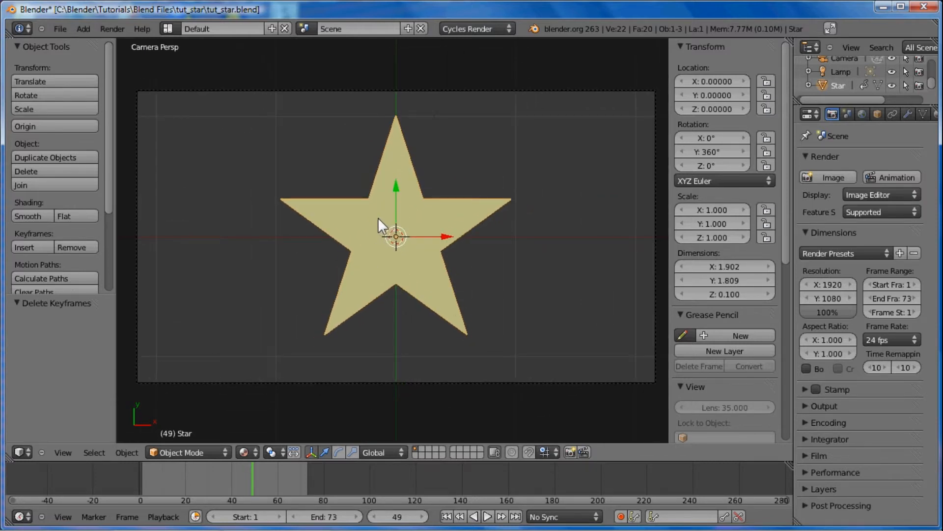
key("shift+d")
left_click(376, 216)
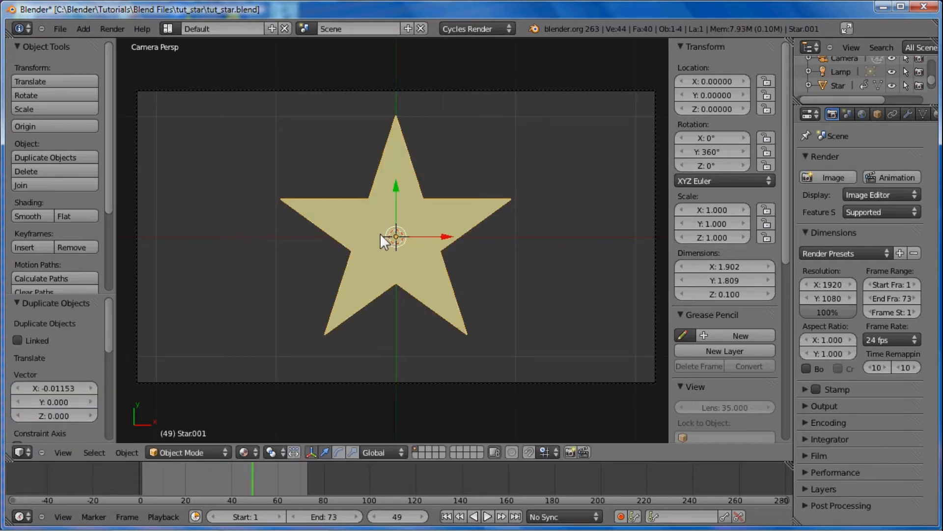
Delete the centre vertex of the duplicated star's mesh in wireframe display, leaving only its outline edges.
key("Tab")
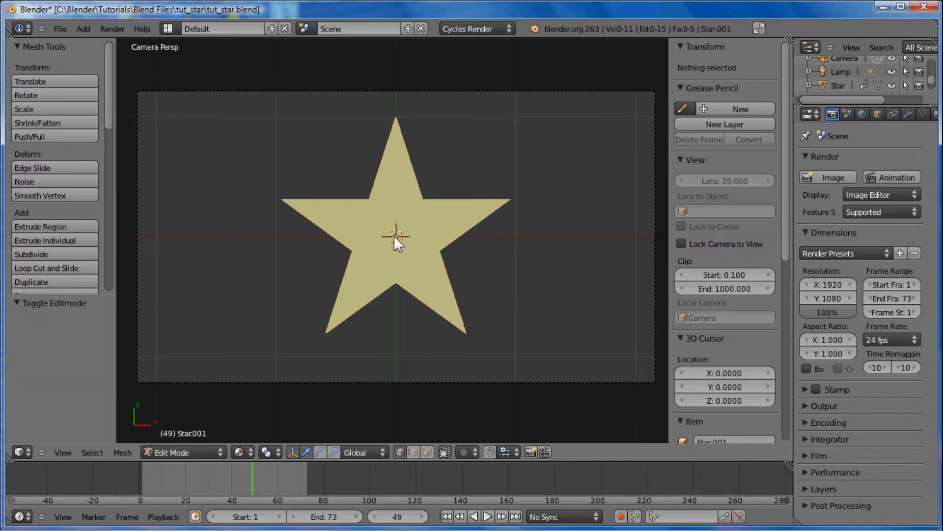
key("z")
middle_click_drag(402, 233, 367, 244, "ctrl")
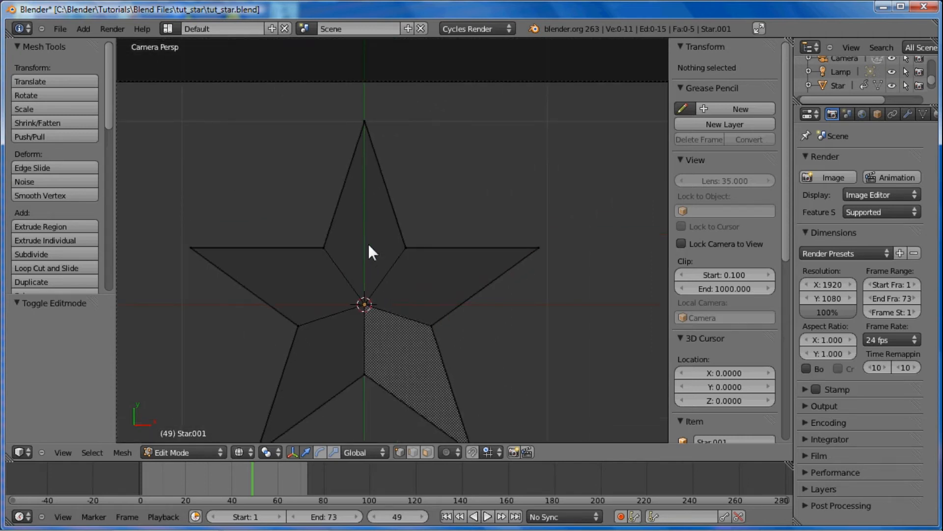
right_click(362, 305)
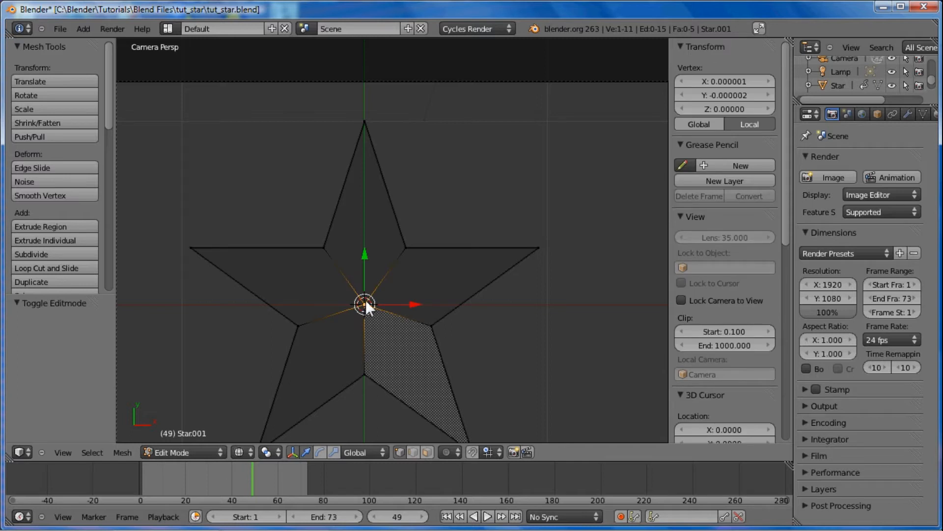
key("x")
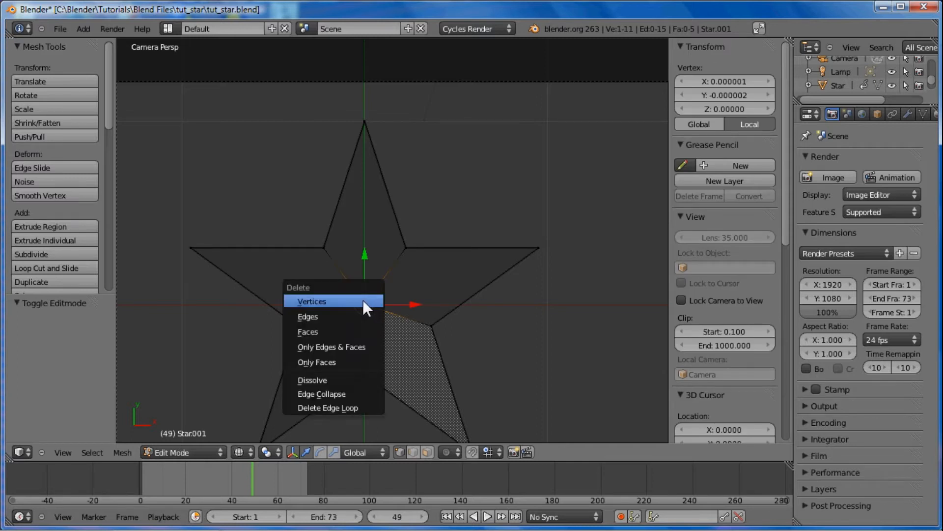
left_click(366, 301)
middle_click_drag(358, 315, 367, 225, "ctrl")
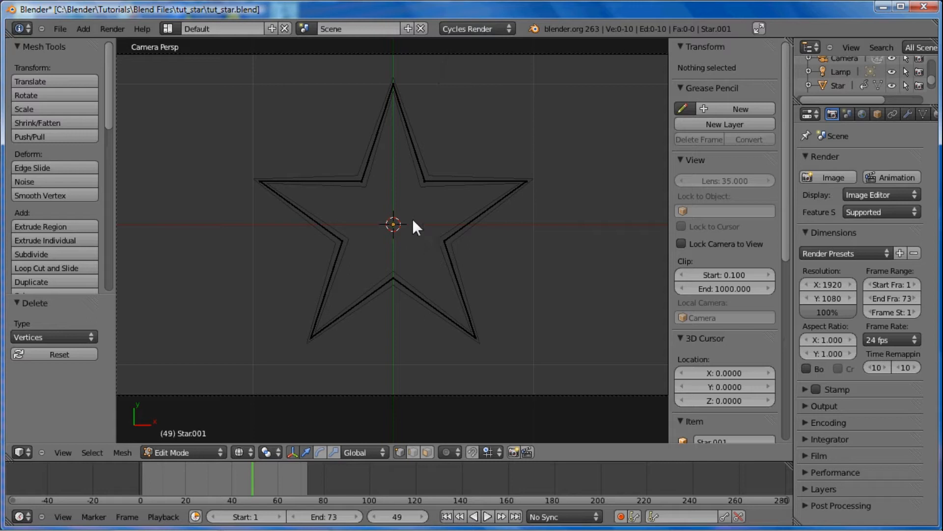
Extrude the entire star outline, scale the extrusion by 20, and return to Object Mode.
key("a")
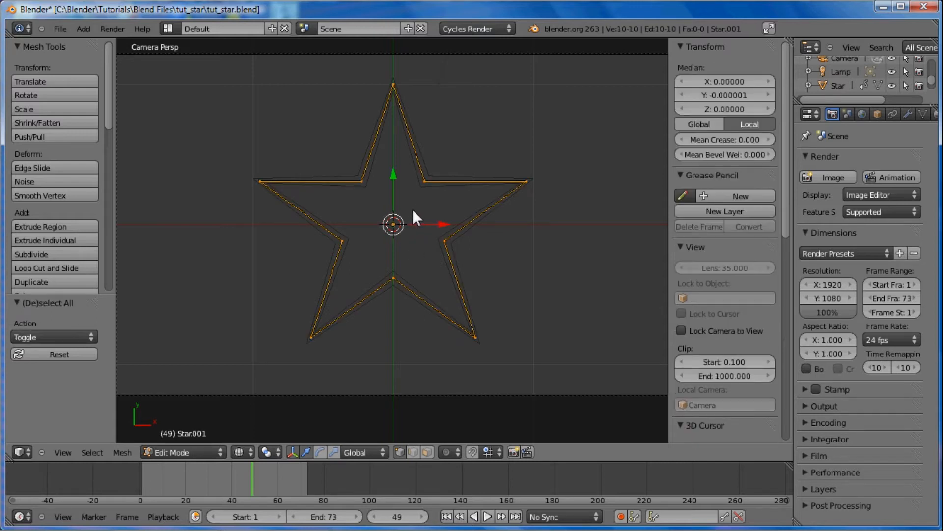
key("e")
key("s")
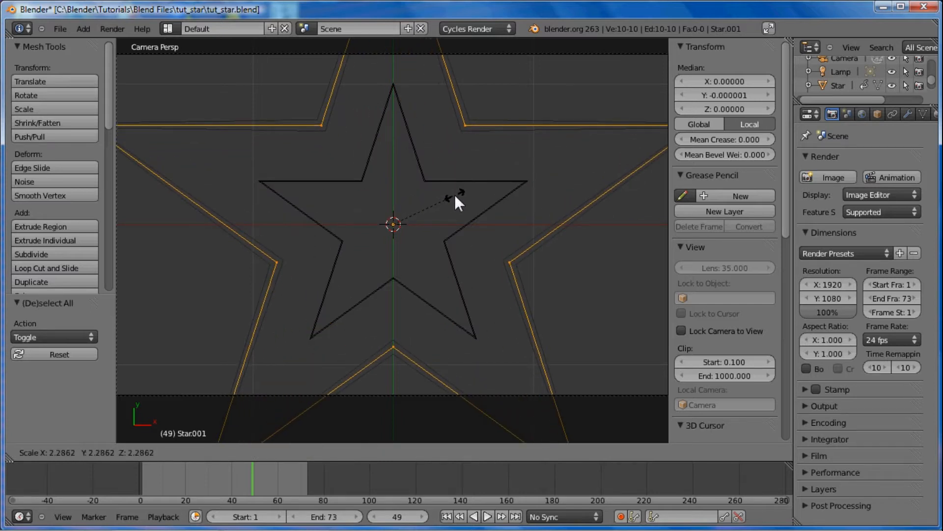
type("20")
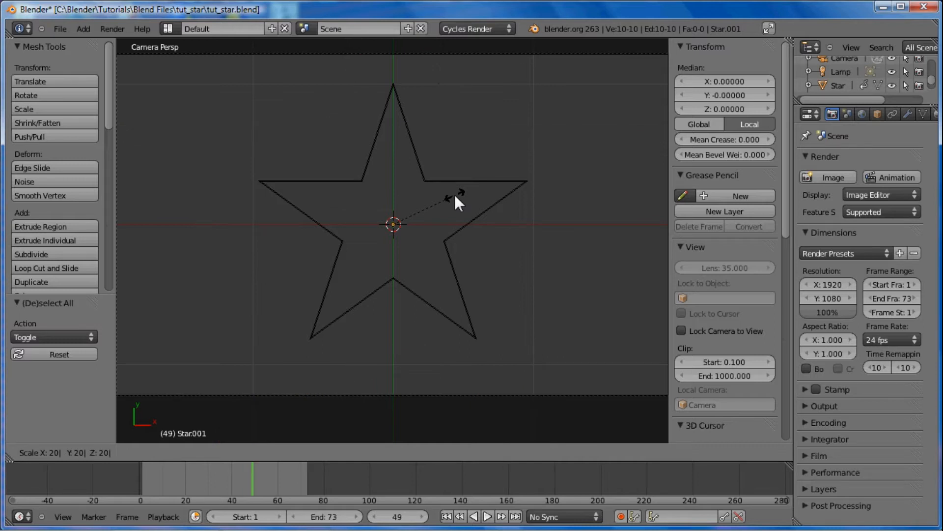
key("Return")
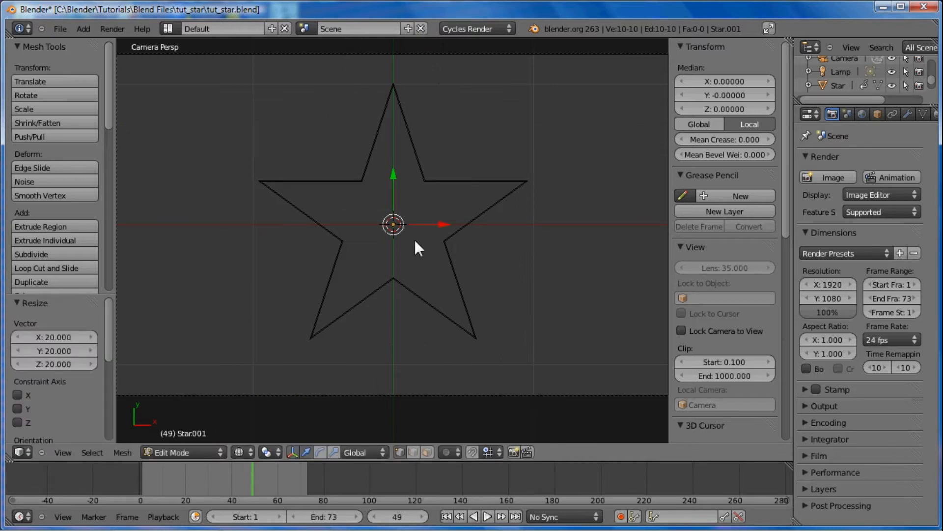
scroll(415, 248, "down", 10)
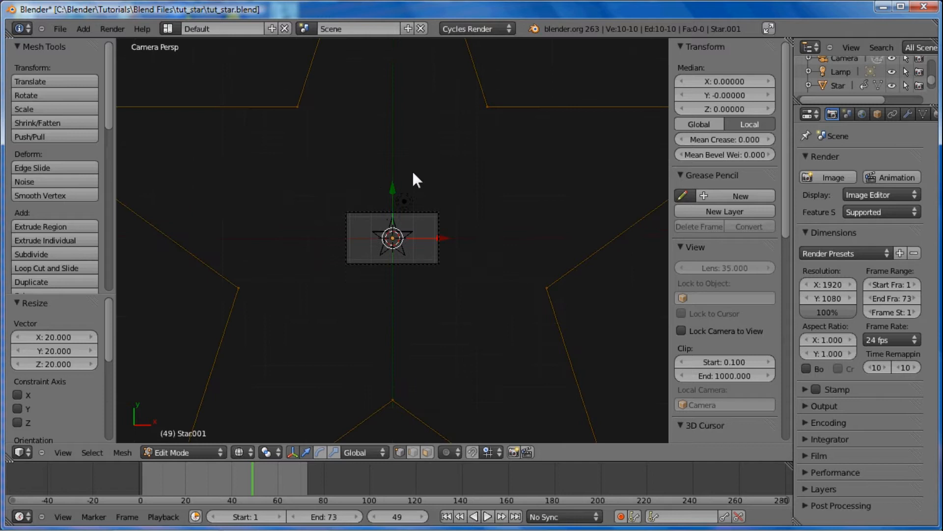
middle_click_drag(413, 173, 395, 162, "shift")
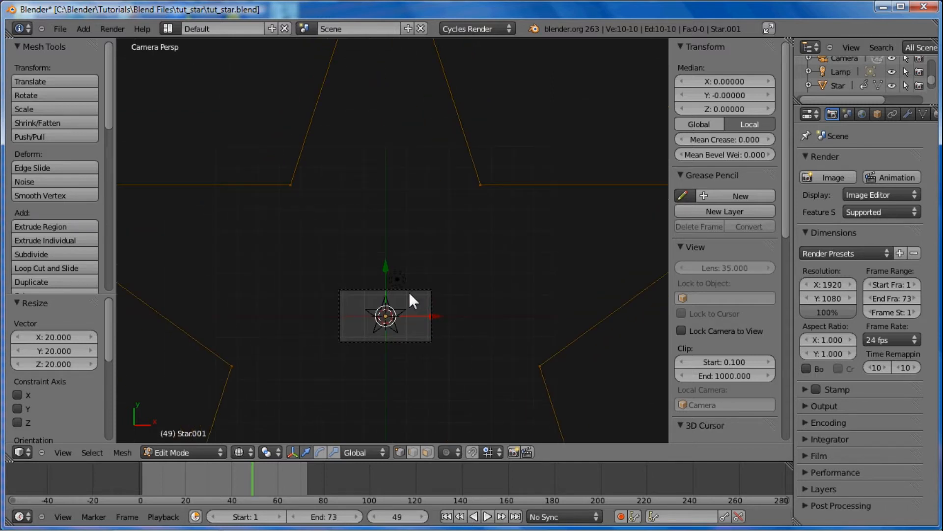
key("Tab")
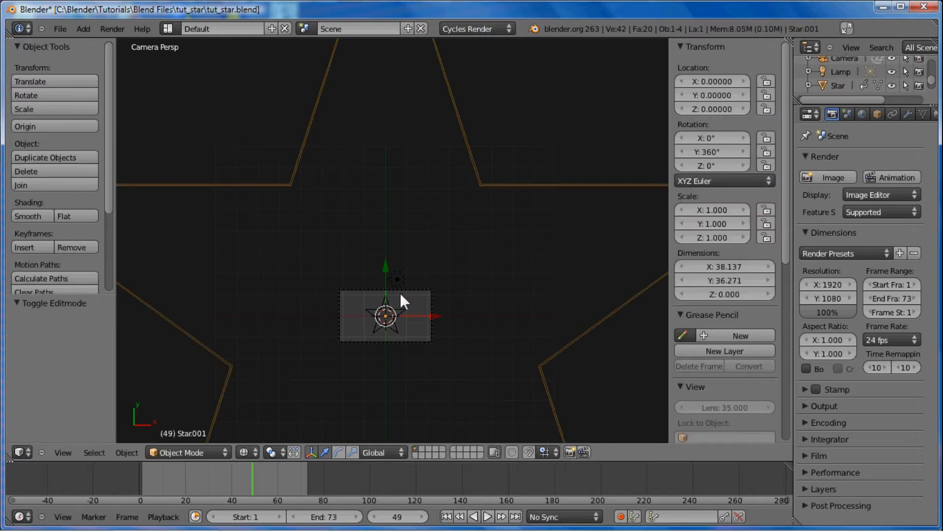
Switch the display back to solid and move the camera about 68.5 units back along its local Z axis.
right_click(404, 292)
middle_click_drag(382, 298, 402, 261, "shift")
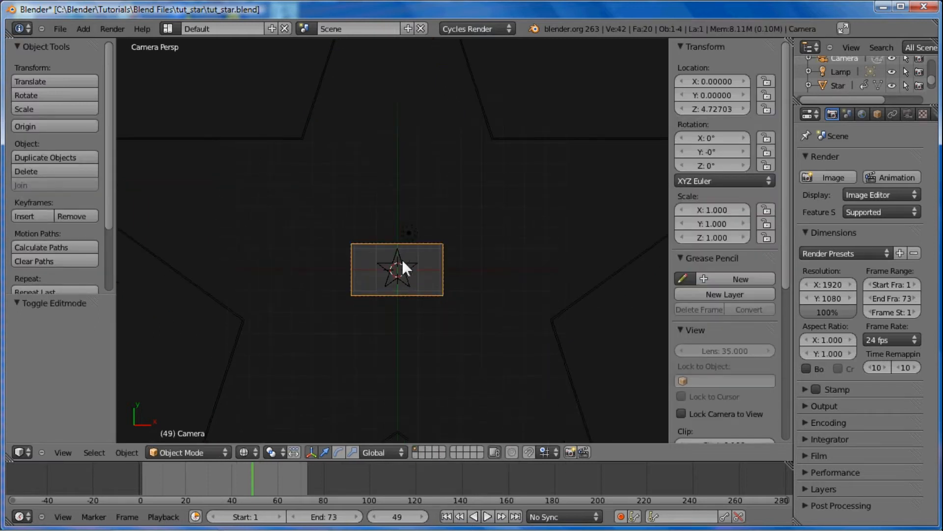
key("z")
key("g")
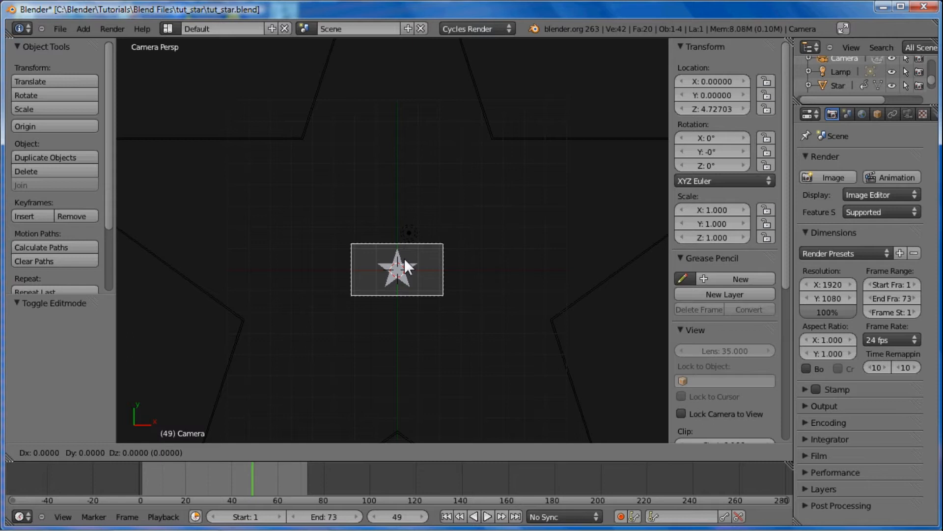
key("z")
key("z")
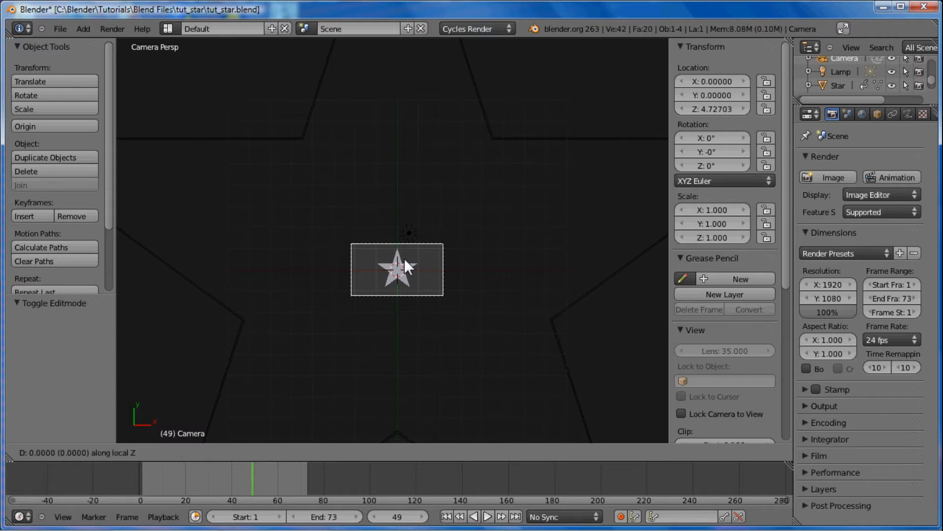
left_click(403, 317)
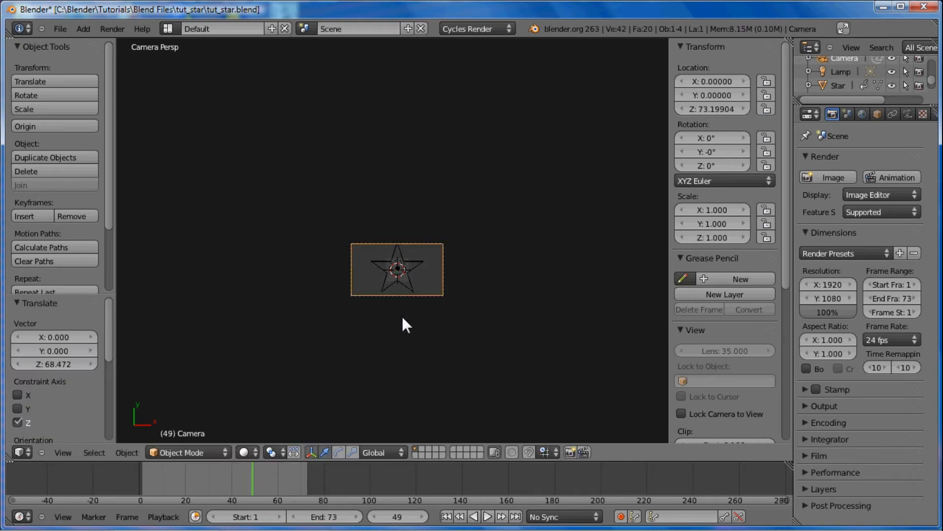
Move the camera about 13.8 units farther back along its local Z axis to fit the large star in frame.
scroll(402, 287, "up", 5)
middle_click_drag(381, 346, 400, 268, "shift")
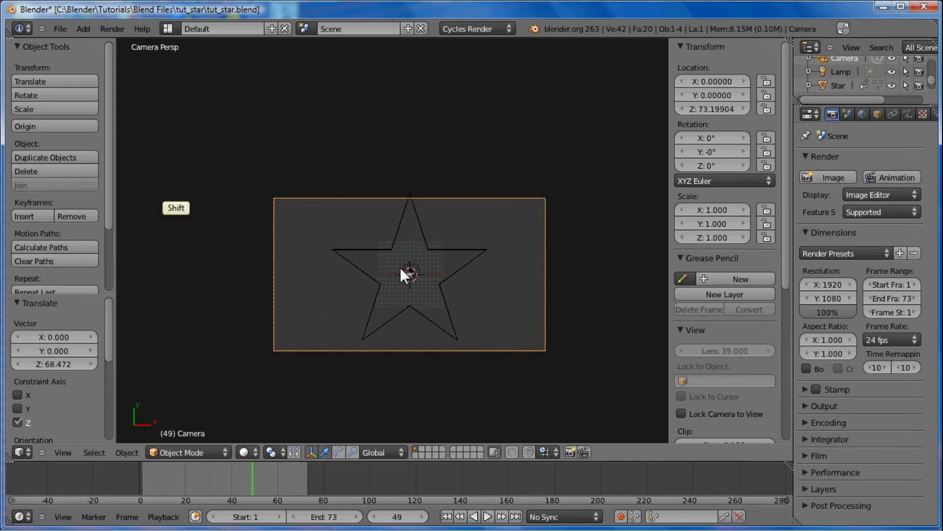
scroll(403, 274, "up", 2)
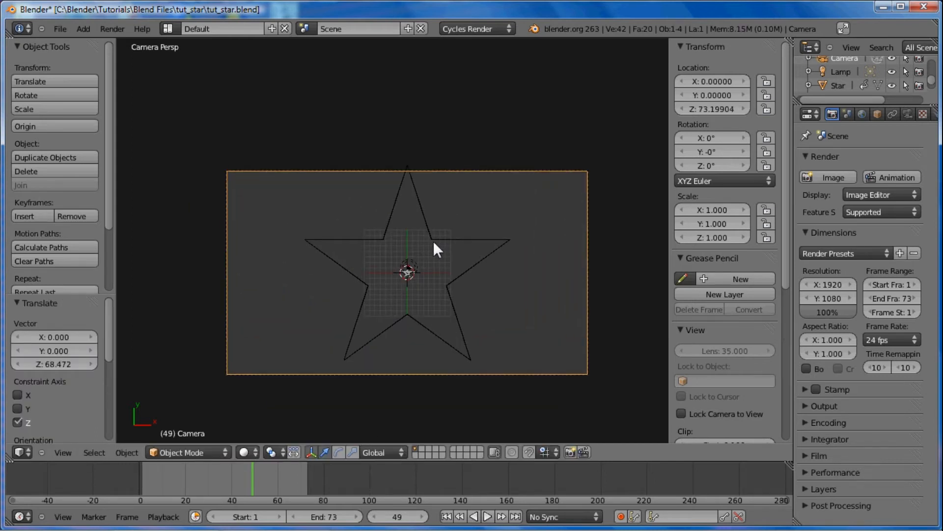
key("g")
key("z")
key("z")
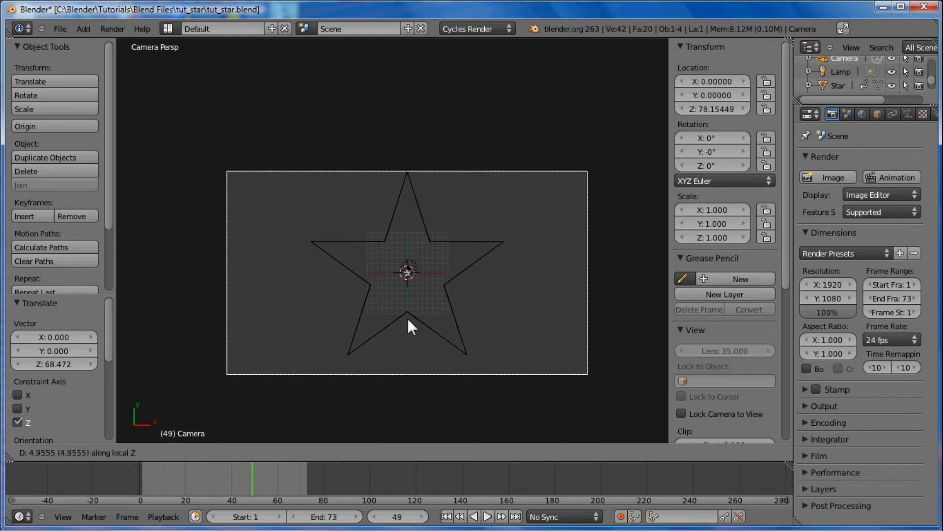
left_click(398, 357)
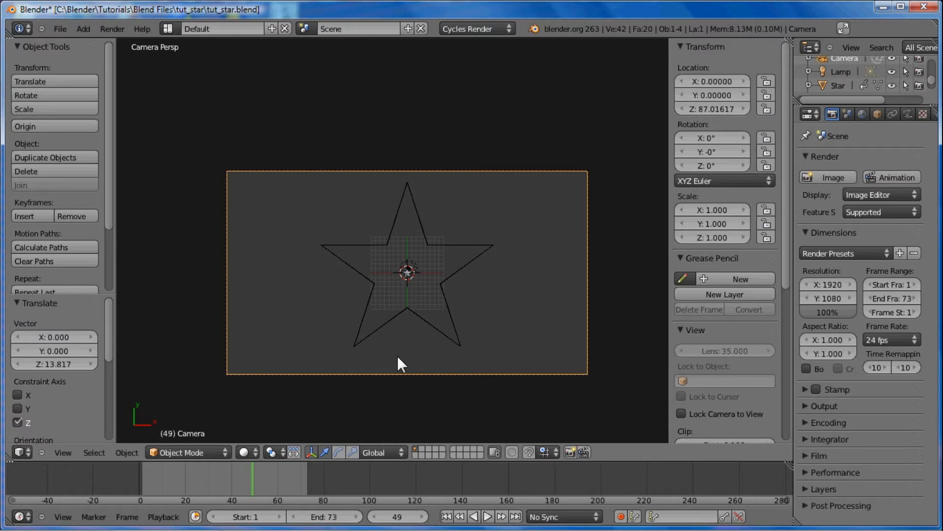
Select the large star outline and remove its Solidify modifier.
middle_click_drag(413, 261, 399, 386, "ctrl")
middle_click_drag(376, 312, 326, 218, "shift")
middle_click_drag(361, 295, 376, 378, "ctrl")
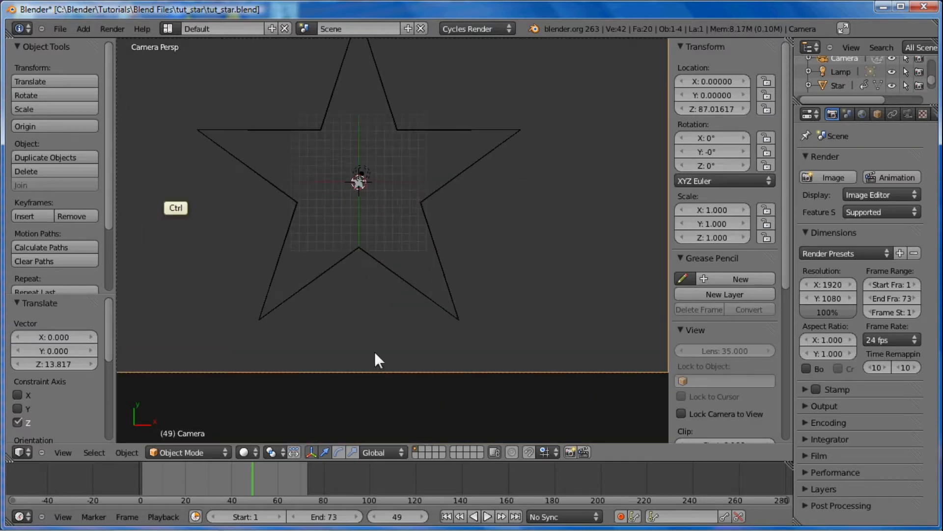
middle_click_drag(355, 244, 378, 261, "ctrl")
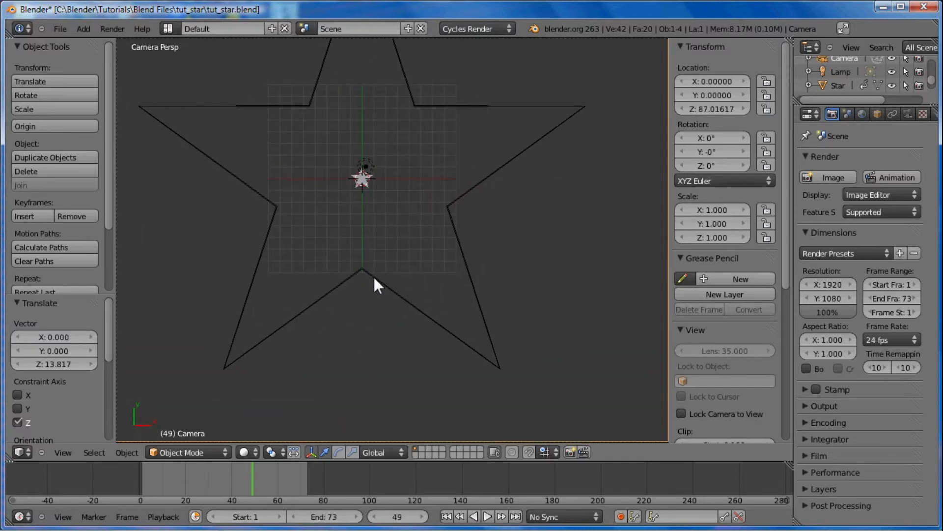
right_click(374, 278)
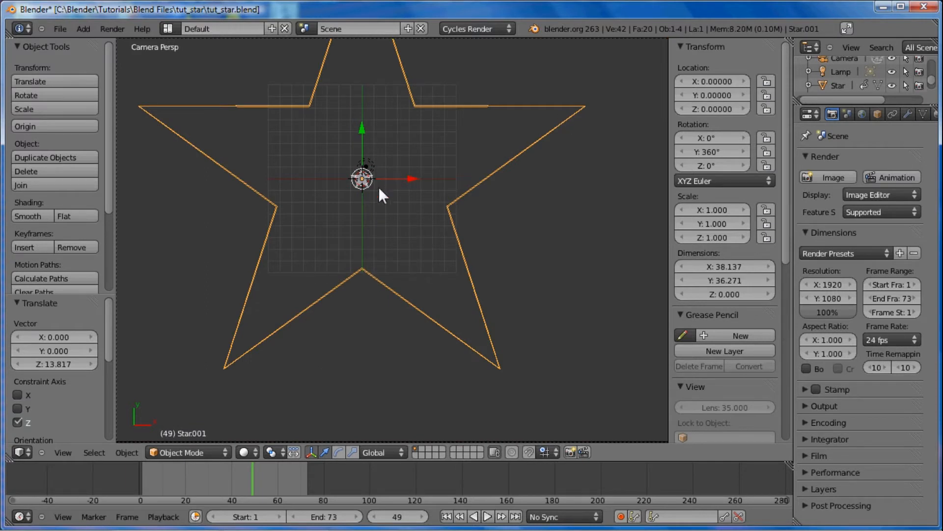
key("z")
key("z")
key("Home")
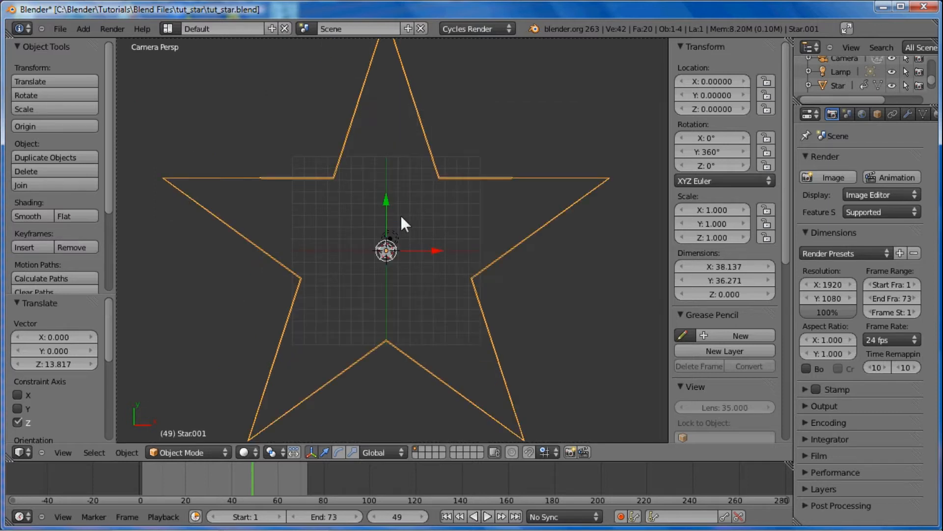
left_click(877, 114)
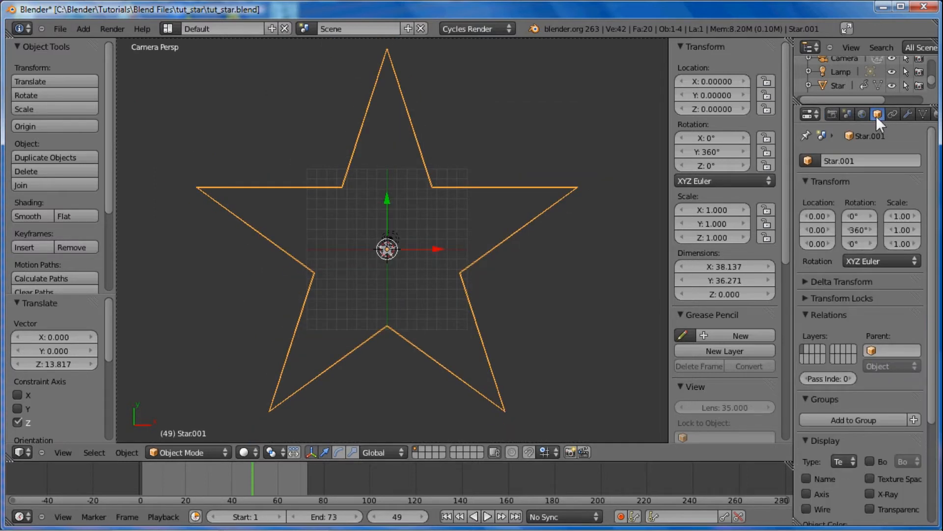
left_click(908, 115)
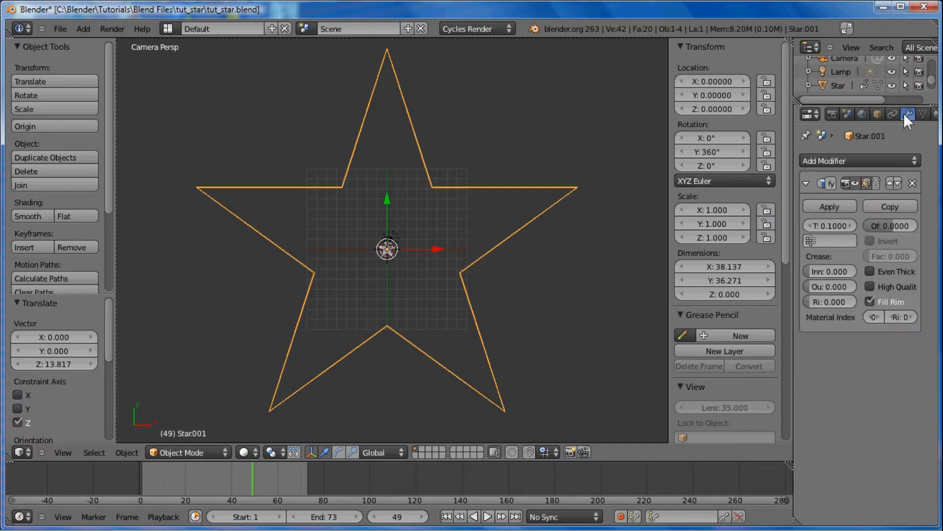
left_click(913, 183)
scroll(387, 182, "down", 2)
scroll(373, 178, "down", 2, "shift")
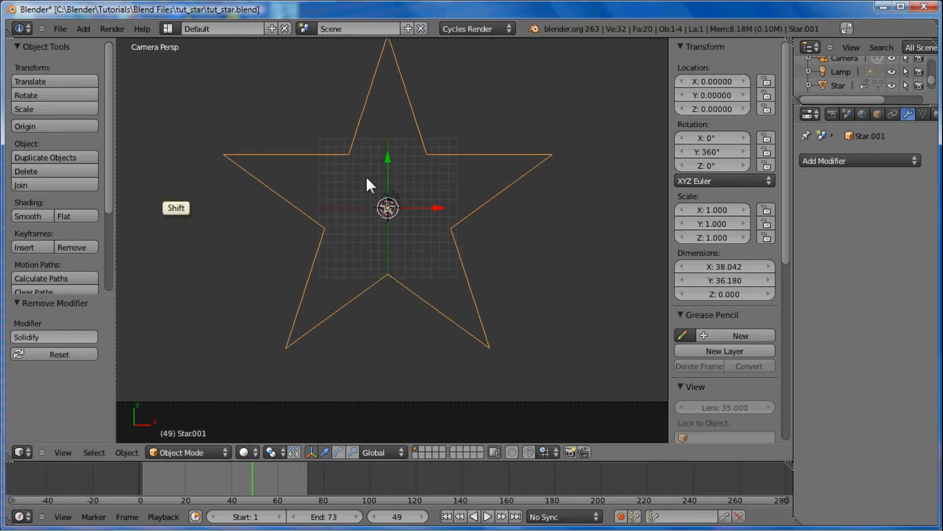
Convert the large star outline from a mesh to a curve and open its curve shape and geometry settings.
middle_click_drag(366, 176, 388, 158, "ctrl")
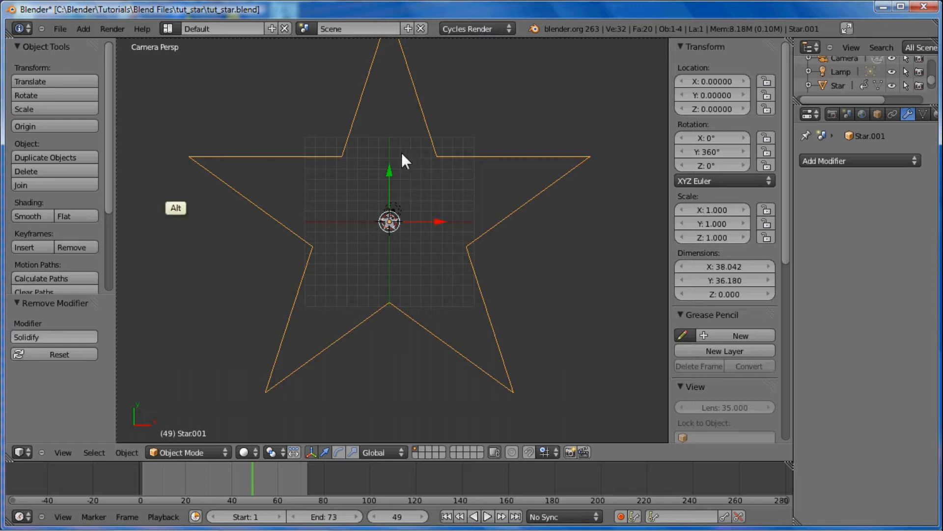
key("alt+c")
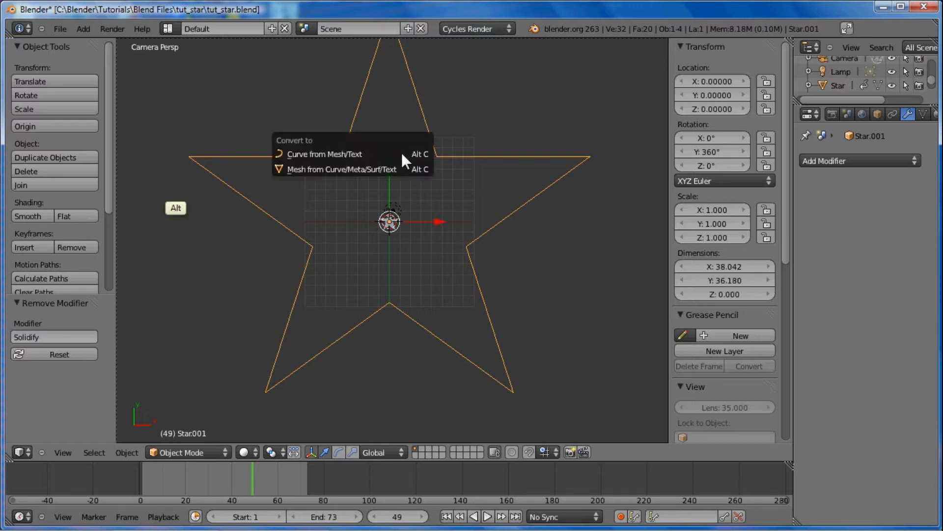
left_click(345, 154)
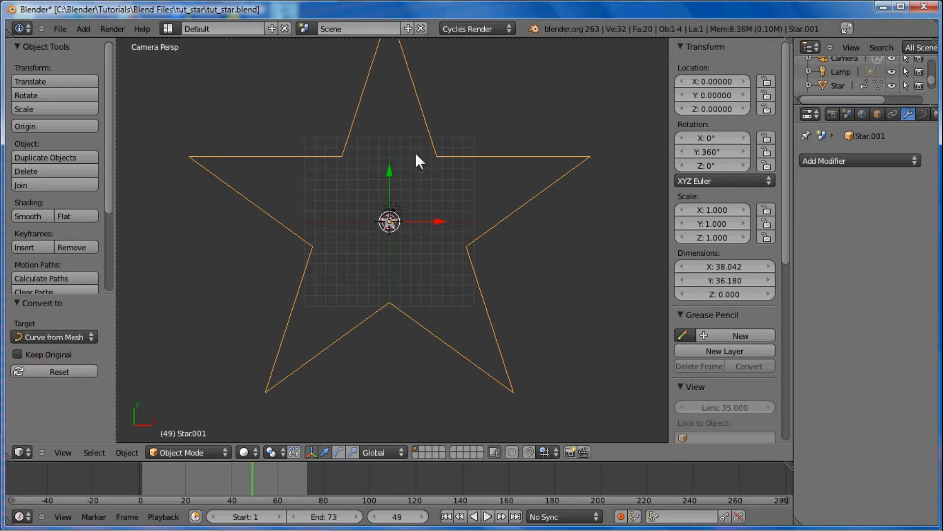
left_click_drag(0, 0, 0, 0)
middle_click_drag(397, 173, 361, 206, "shift")
scroll(369, 232, "down", 1)
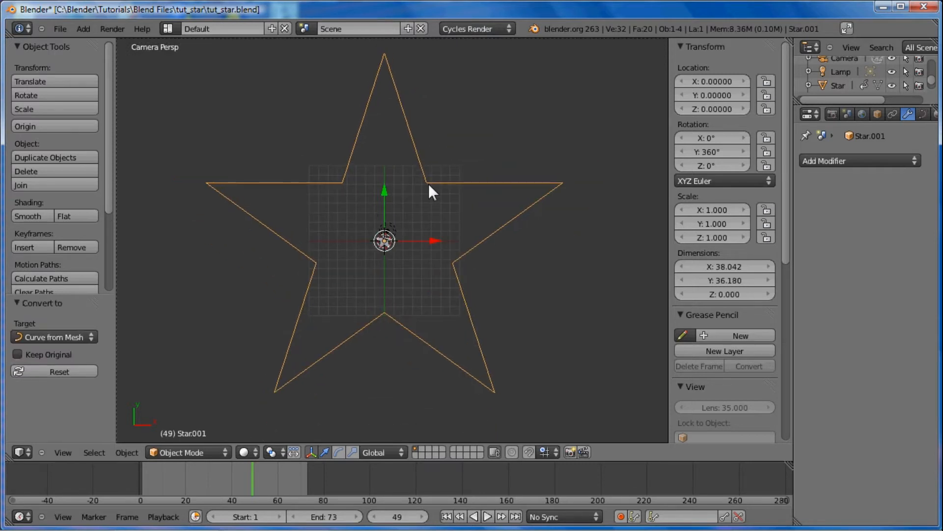
left_click(922, 114)
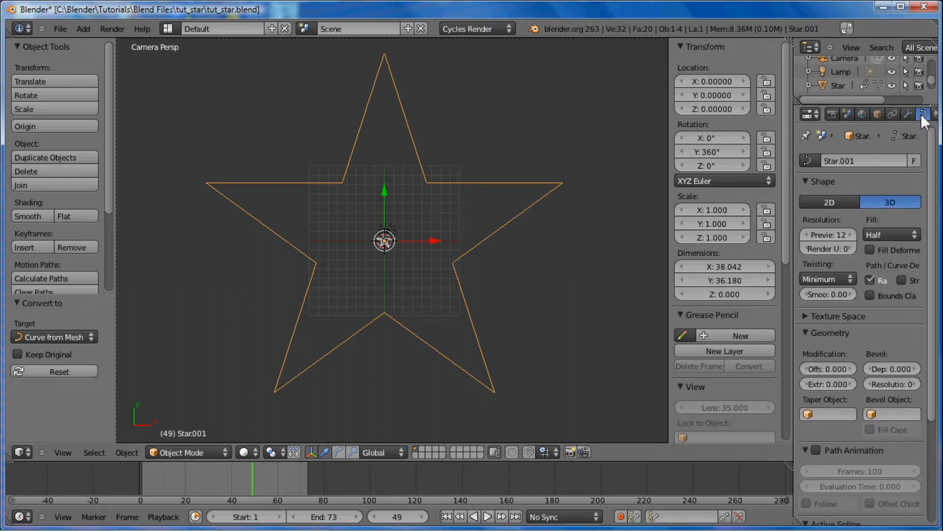
Rename the large star's curve data as Star_Path.
left_click(860, 157)
left_click(853, 160)
key("BackSpace")
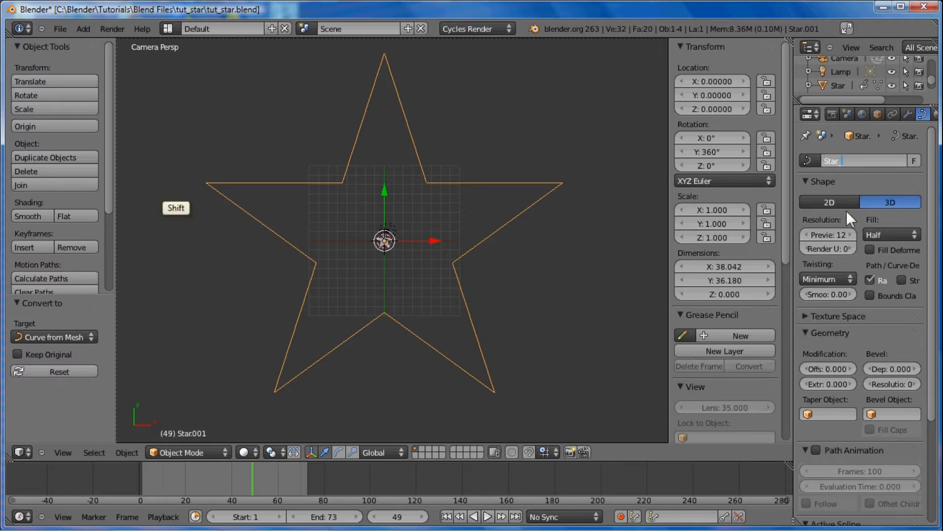
type("_Path")
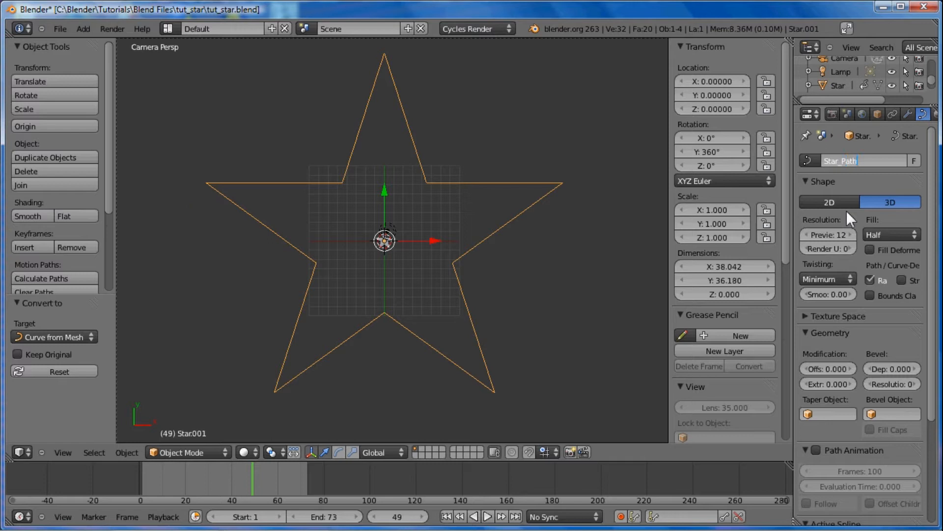
key("Return")
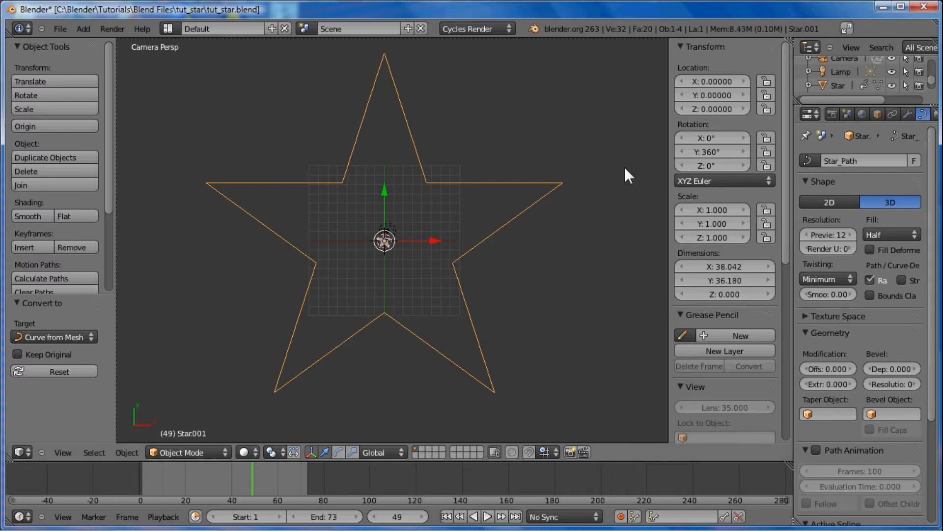
Copy the curve data name Star_Path and paste it as the large star's object name.
key("ctrl+c")
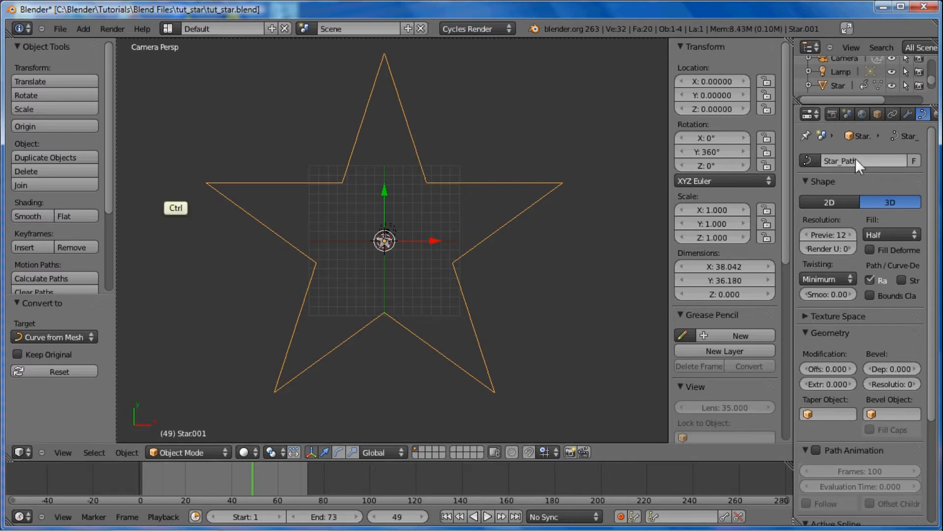
left_click(878, 114)
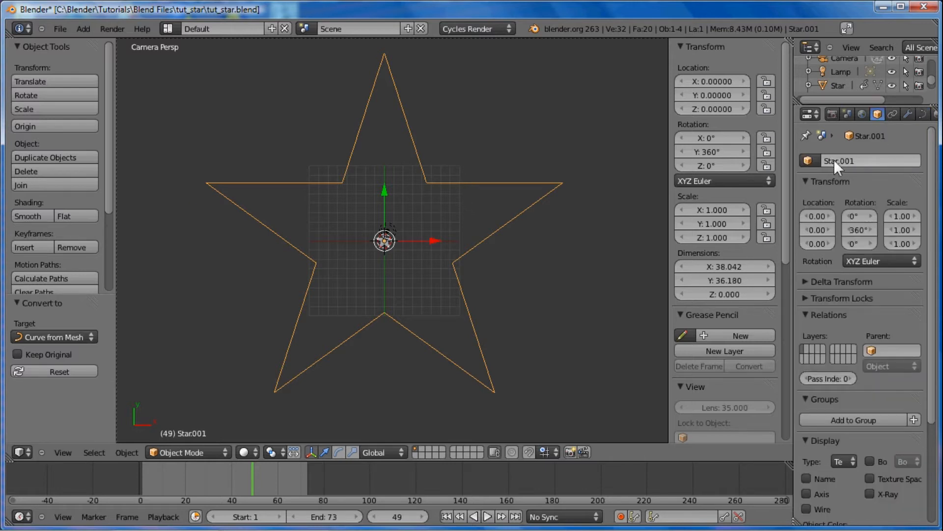
key("ctrl")
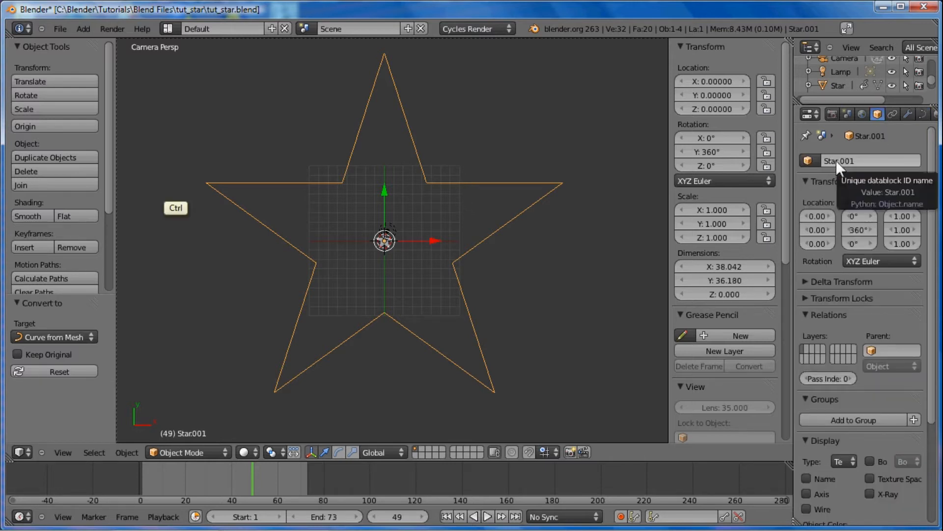
key("ctrl+v")
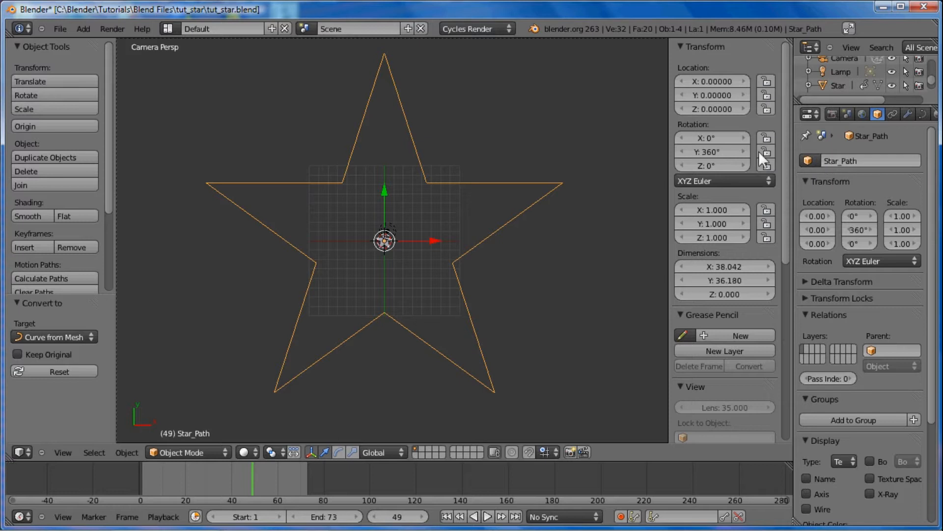
Select the small star mesh at the centre, collapse its Solidify modifier and add an Array modifier.
middle_click_drag(381, 251, 385, 273, "shift")
scroll(392, 199, "up", 2)
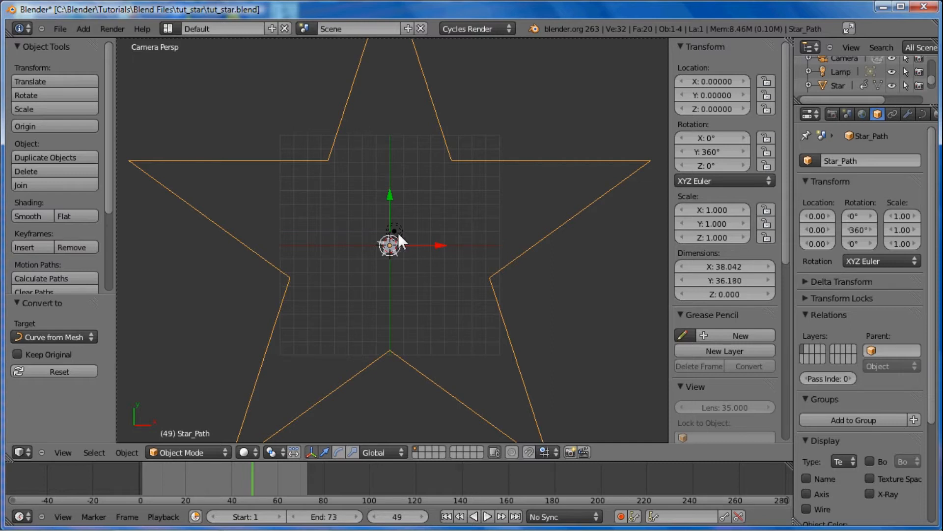
right_click(391, 248)
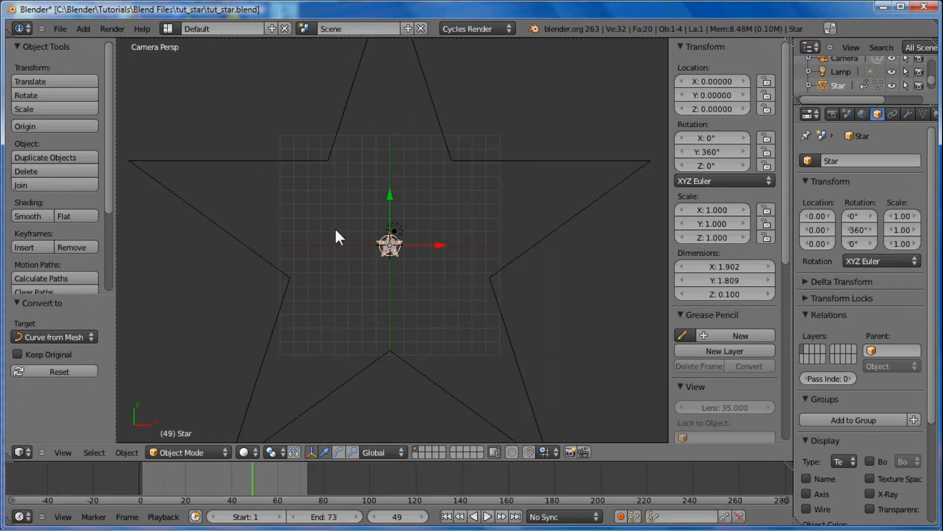
middle_click_drag(335, 229, 346, 158, "ctrl")
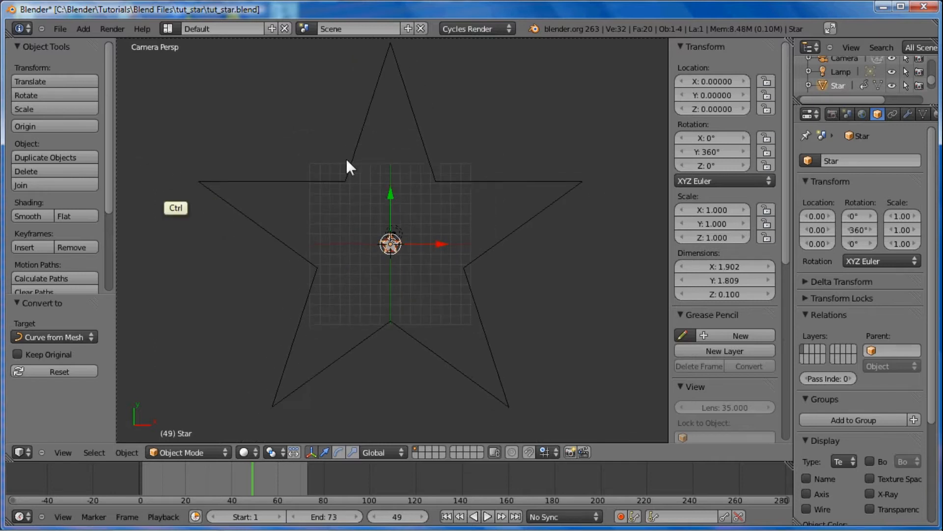
left_click(908, 114)
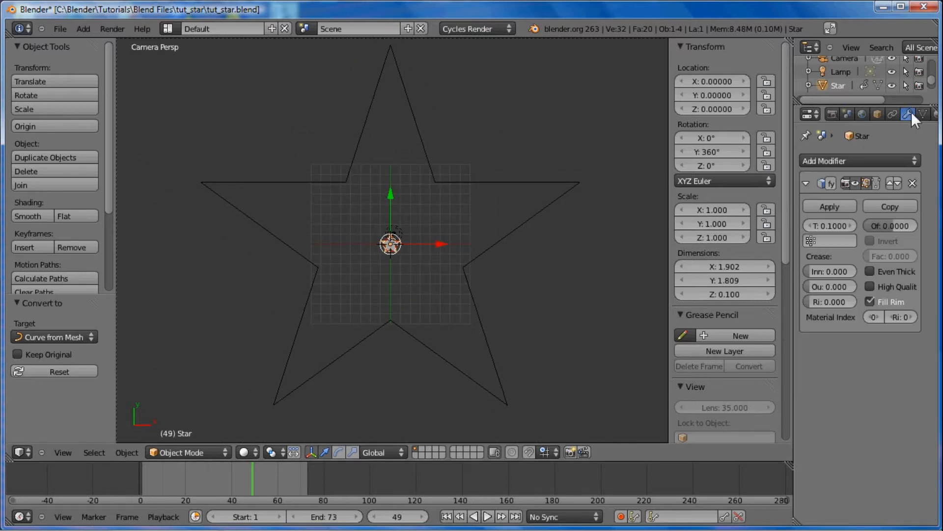
left_click(805, 183)
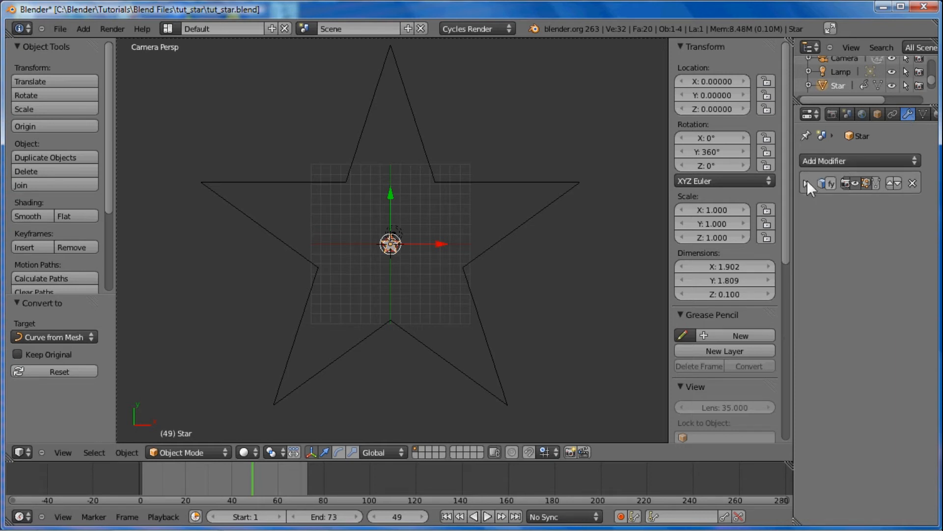
left_click(827, 160)
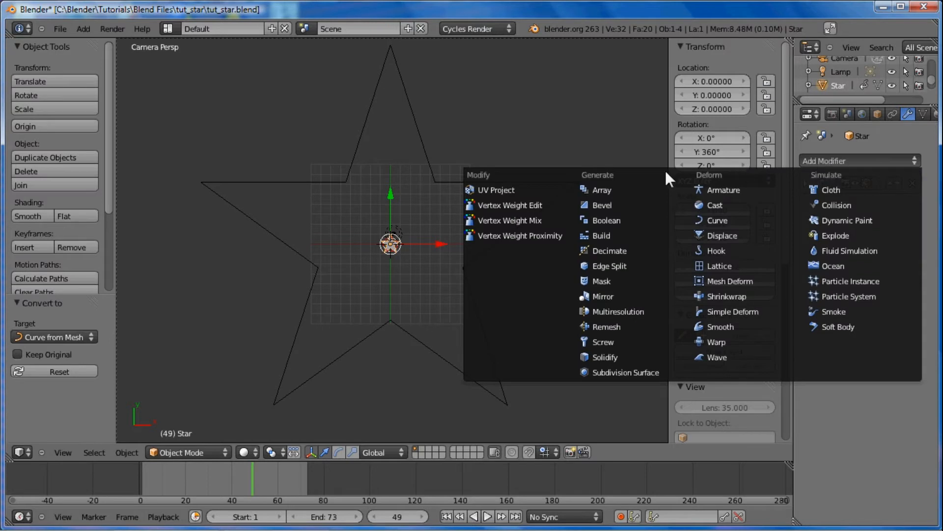
left_click(598, 190)
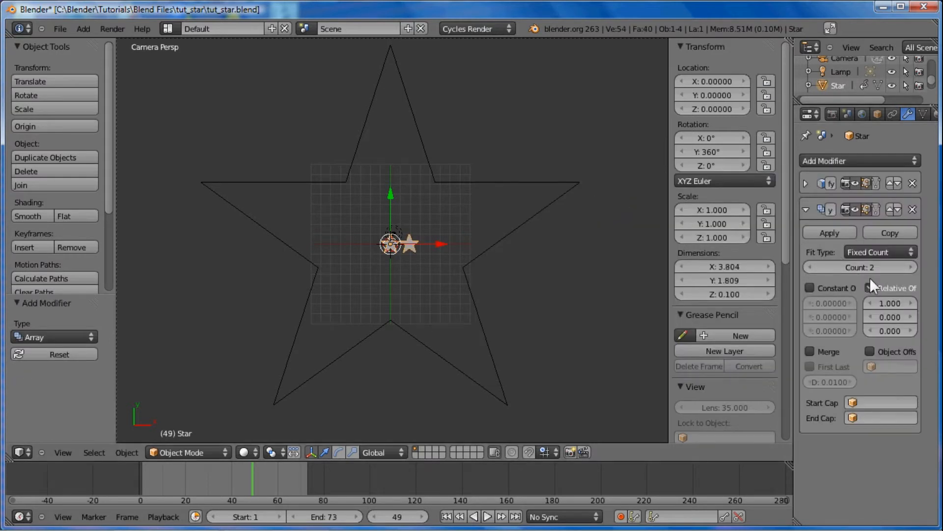
Set the Array modifier's fit type to Fit Curve with Star_Path as its curve.
left_click(862, 252)
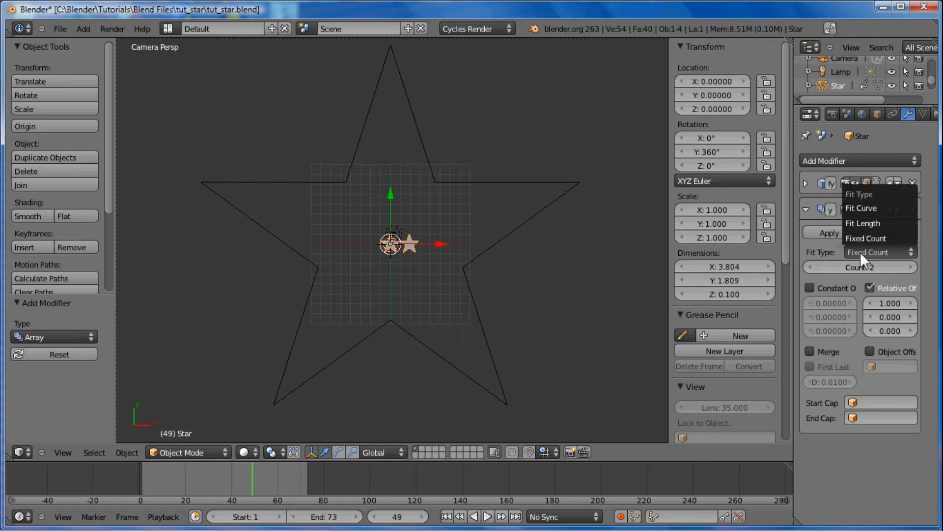
left_click(865, 207)
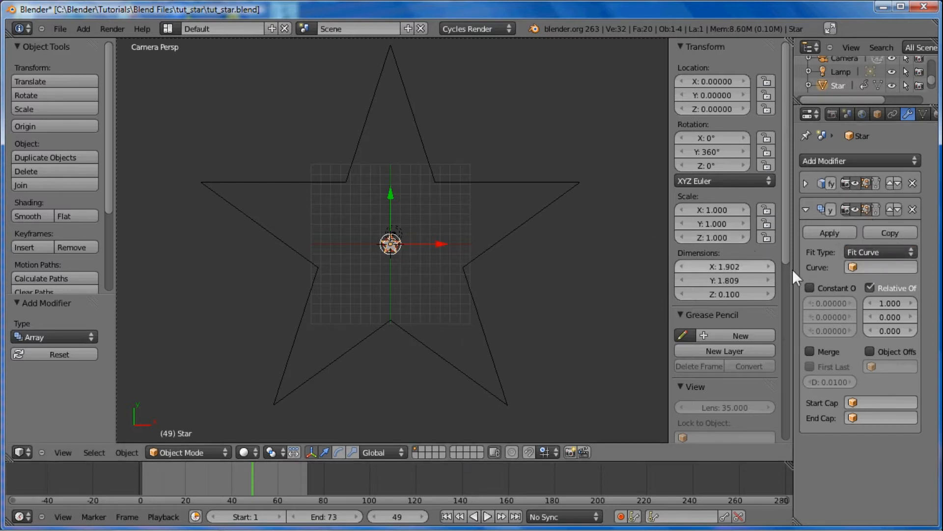
left_click(862, 267)
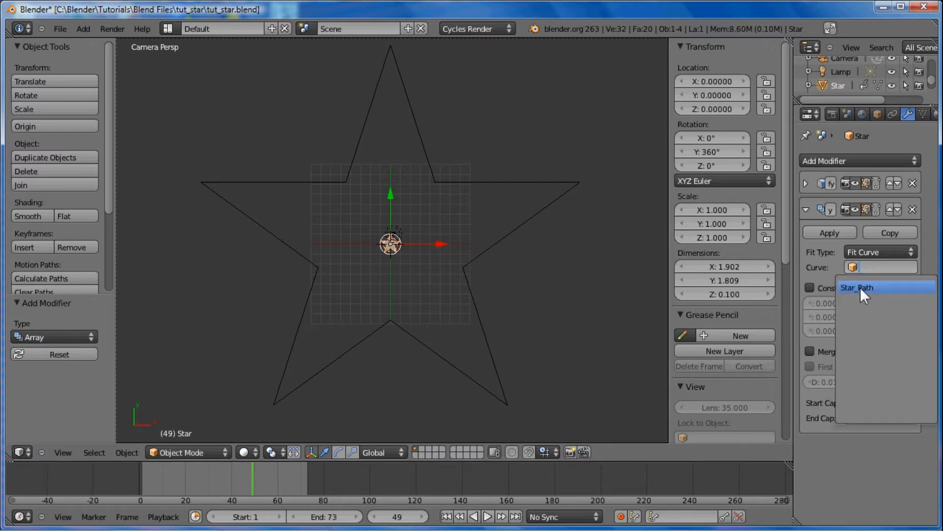
left_click(860, 287)
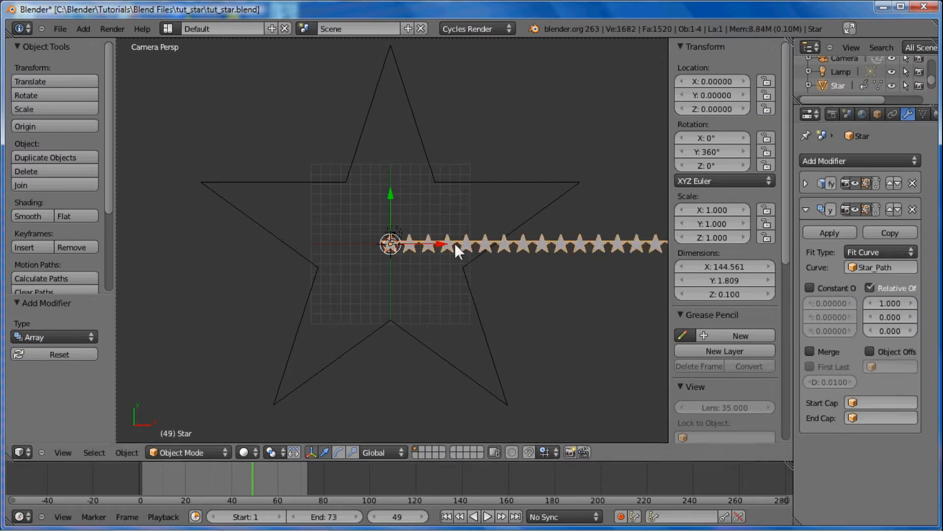
Collapse the Array modifier and add a Curve modifier to the small star with Star_Path as its object.
middle_click_drag(481, 269, 303, 248, "shift")
middle_click_drag(349, 285, 366, 194, "ctrl")
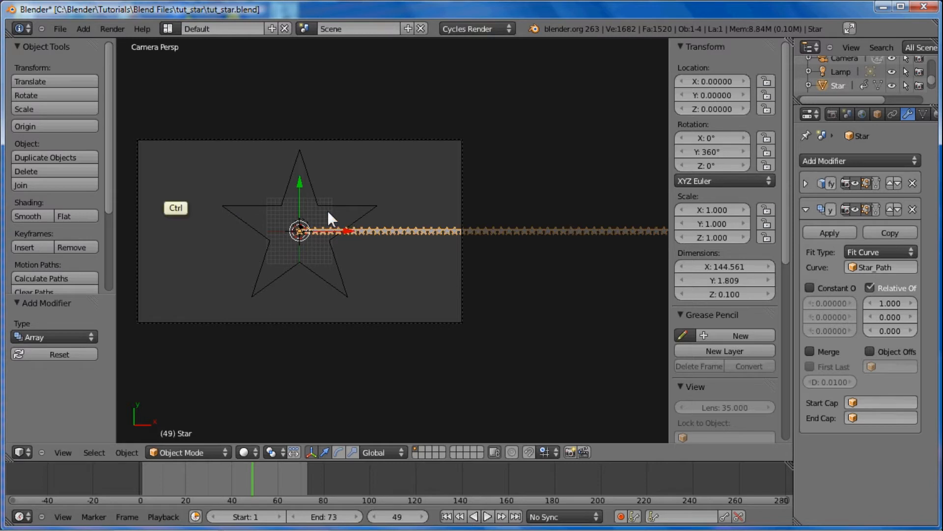
middle_click_drag(327, 211, 377, 291, "ctrl")
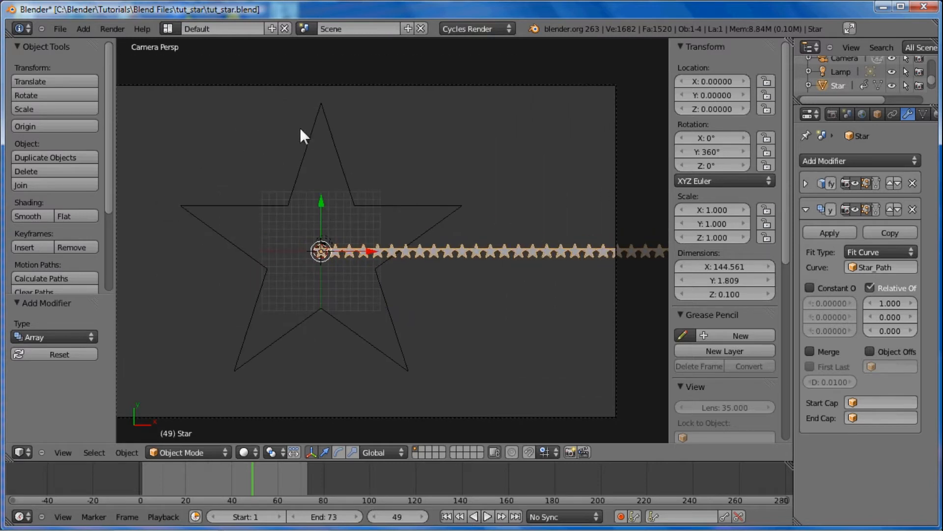
left_click(805, 210)
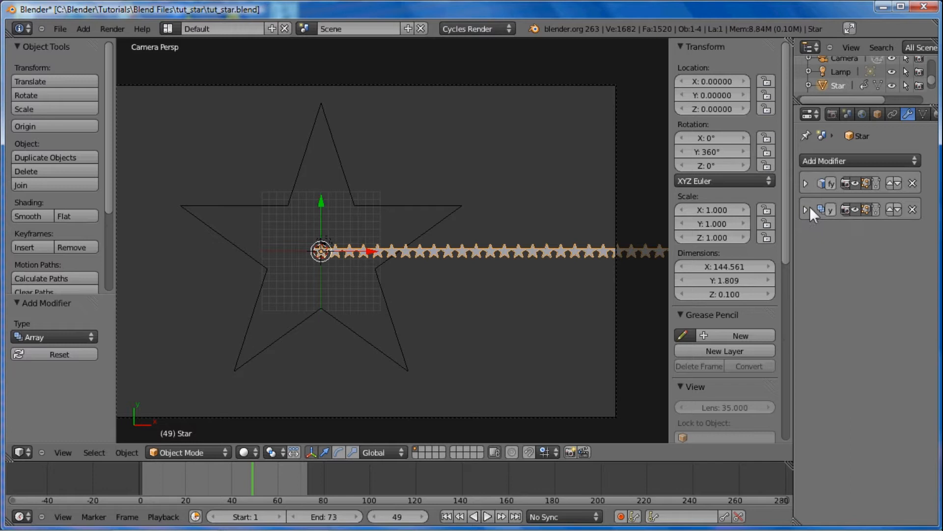
left_click(845, 160)
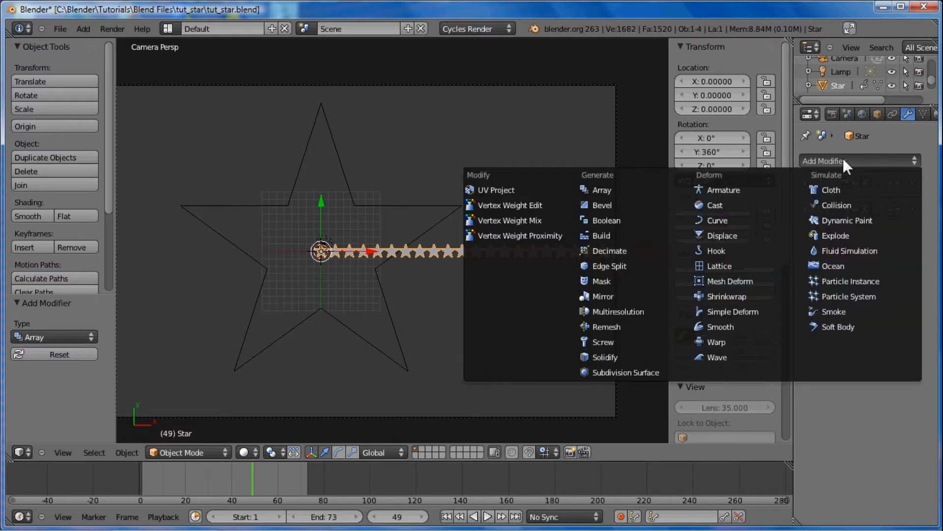
left_click(716, 221)
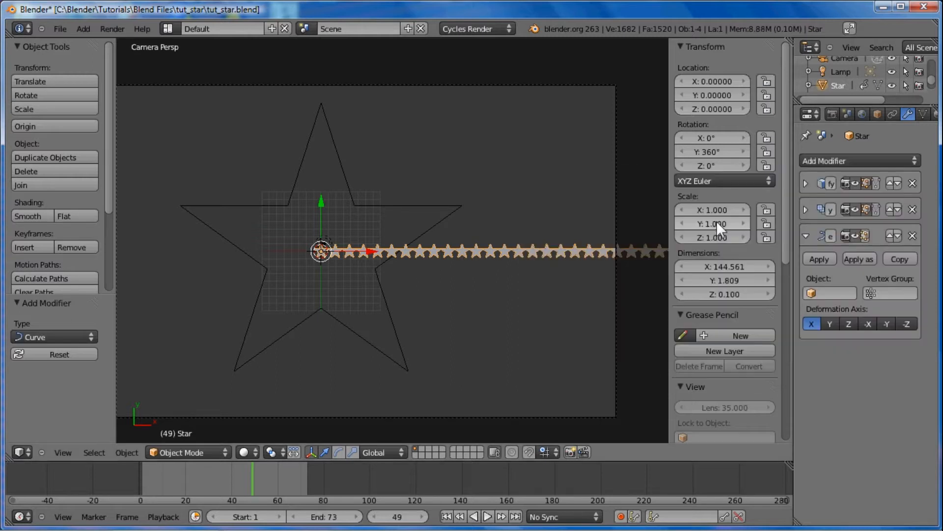
left_click(825, 293)
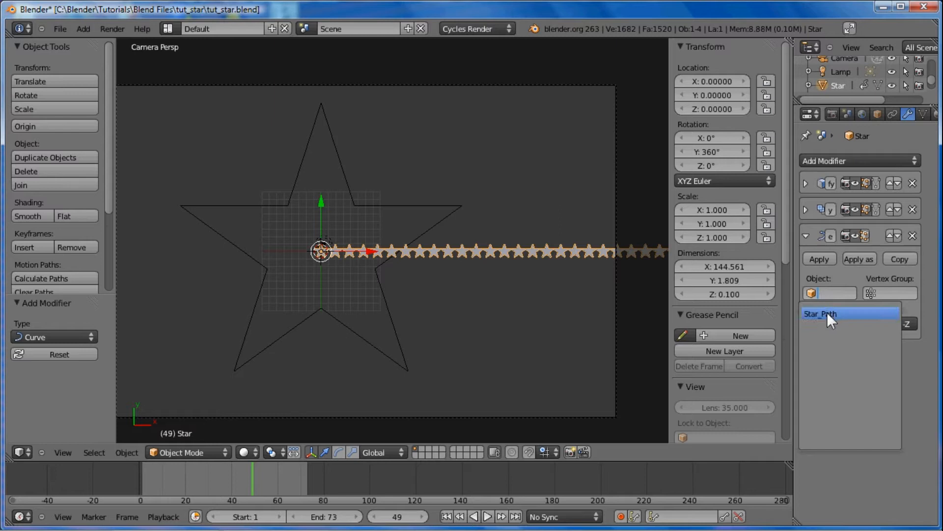
left_click(830, 313)
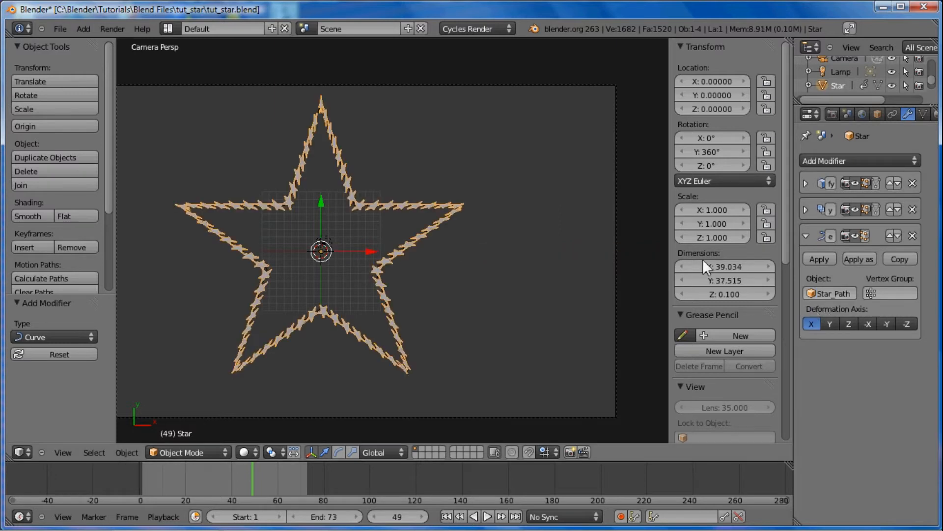
Select the Star_Path curve, enter Edit Mode and subdivide all its segments once.
middle_click_drag(306, 227, 290, 370, "ctrl")
middle_click_drag(304, 264, 388, 250, "shift")
scroll(351, 163, "down", 2)
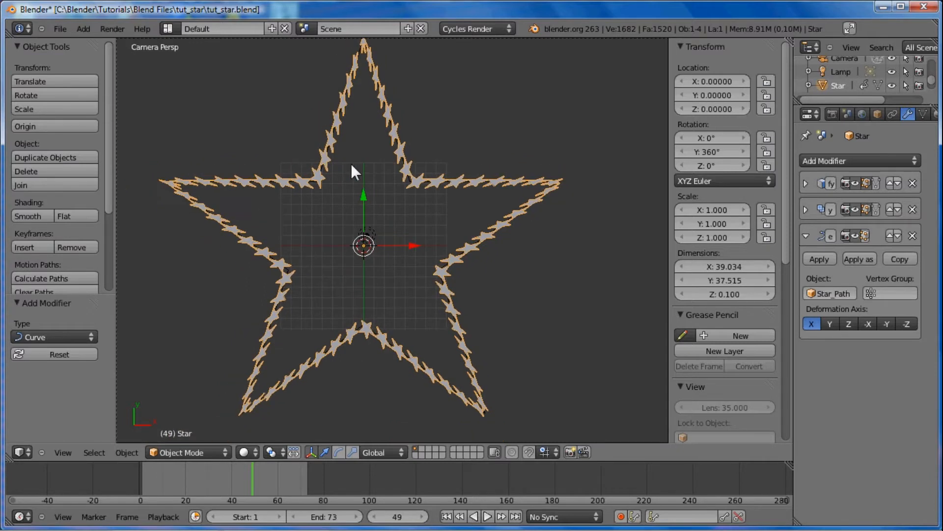
middle_click_drag(352, 171, 381, 174, "shift")
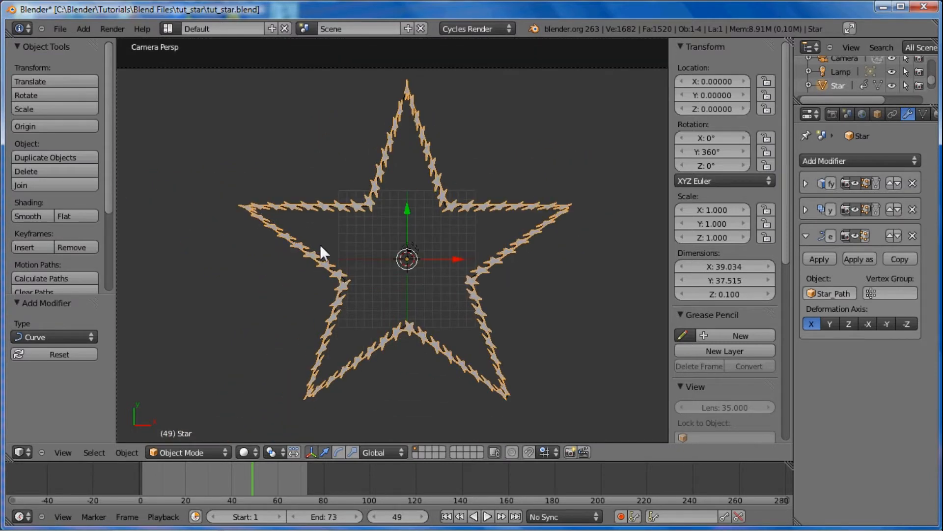
right_click(460, 205)
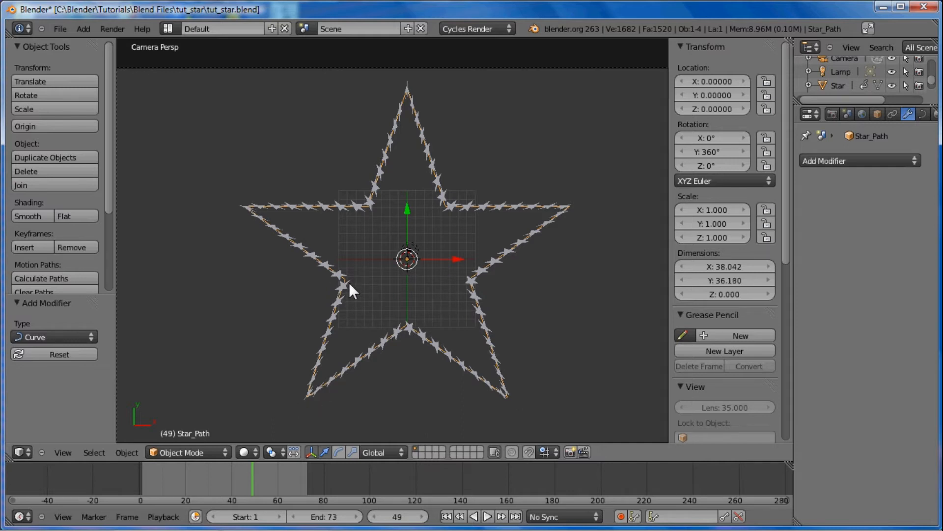
key("Tab")
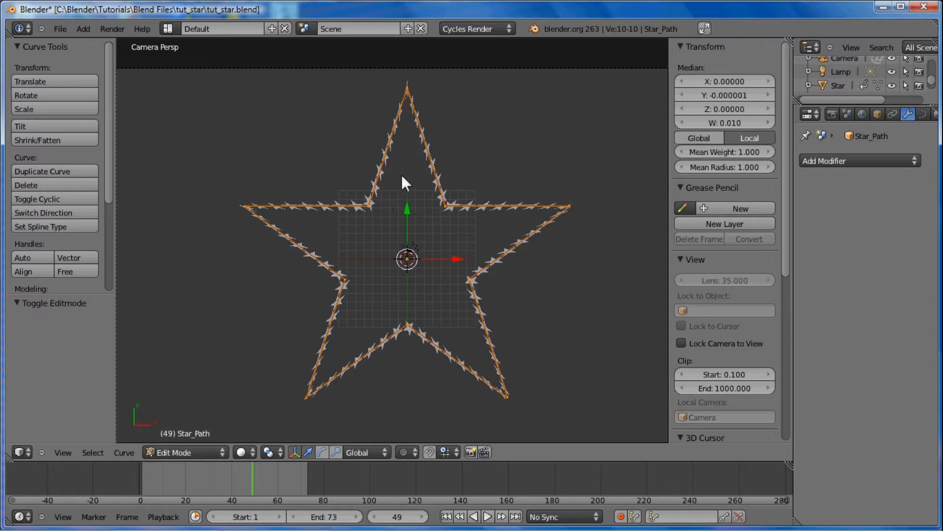
key("w")
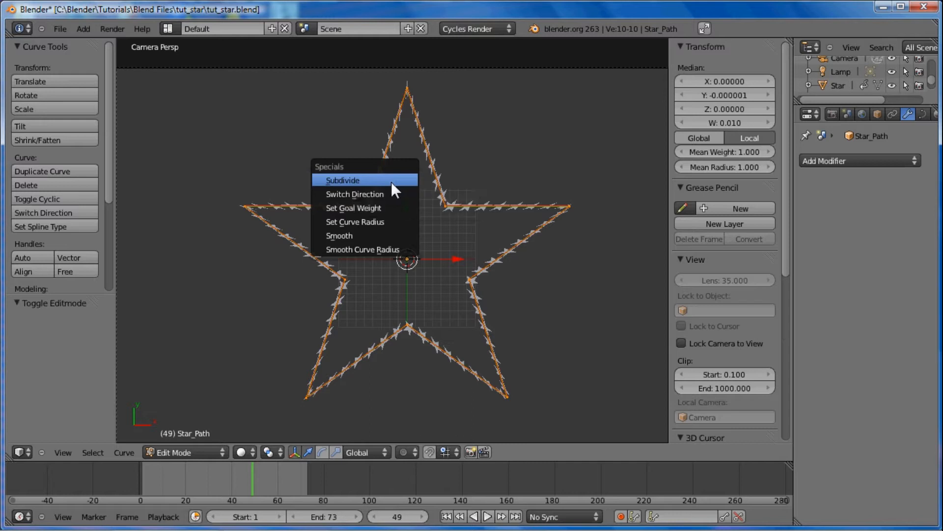
left_click(392, 181)
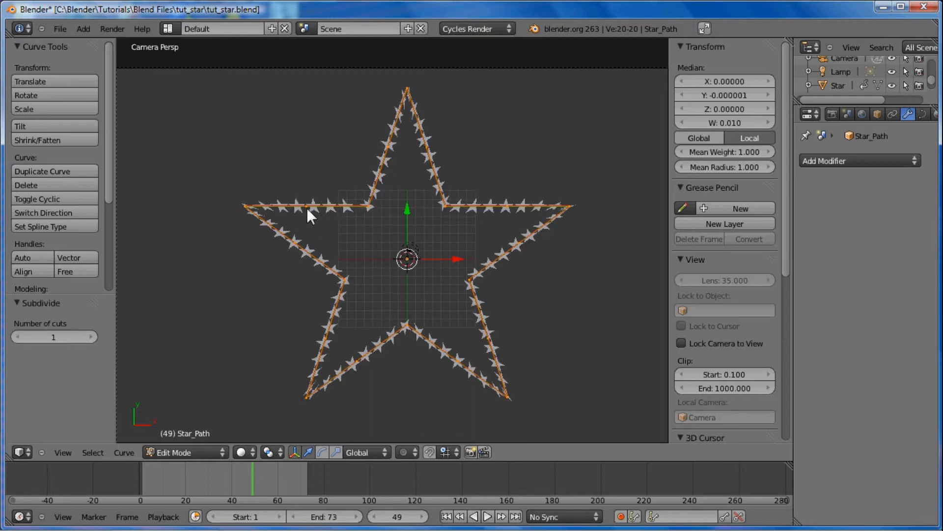
Subdivide the Star_Path curve two more times and return to Object Mode.
key("w")
left_click(382, 174)
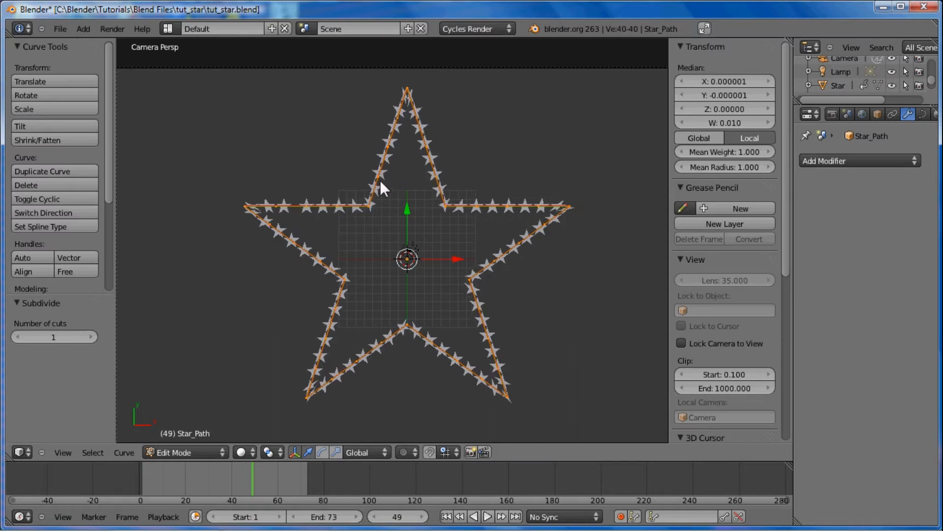
key("w")
left_click(384, 181)
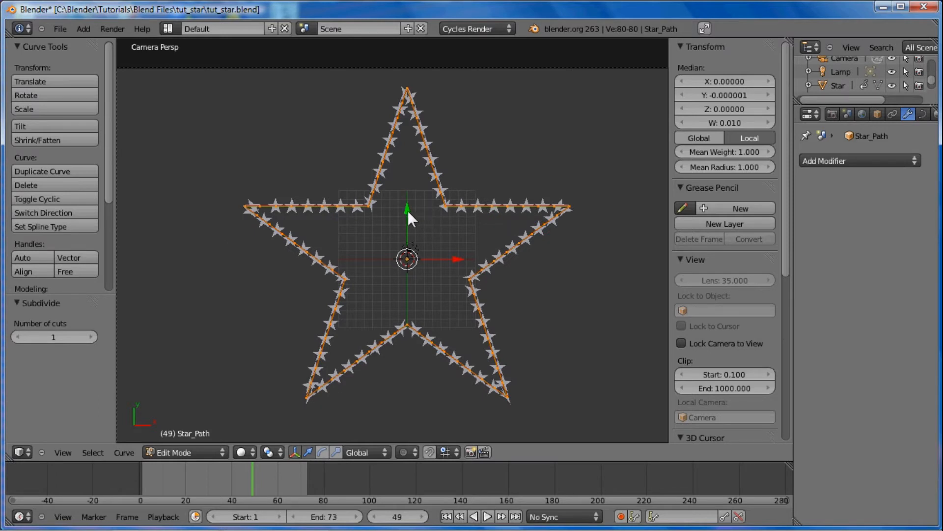
key("Tab")
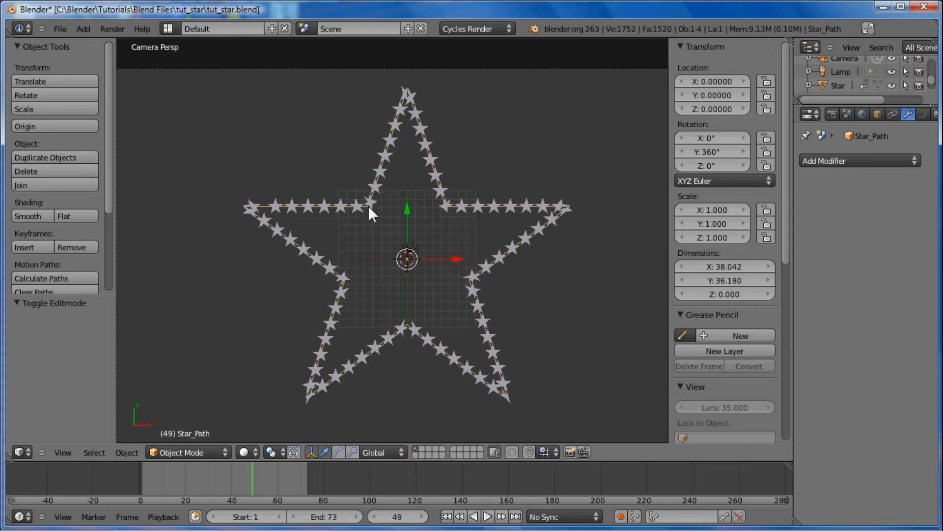
mouse_move(375, 231)
middle_mouse_down("ctrl")
mouse_move(319, 385)
mouse_move(366, 216)
middle_mouse_up("ctrl")
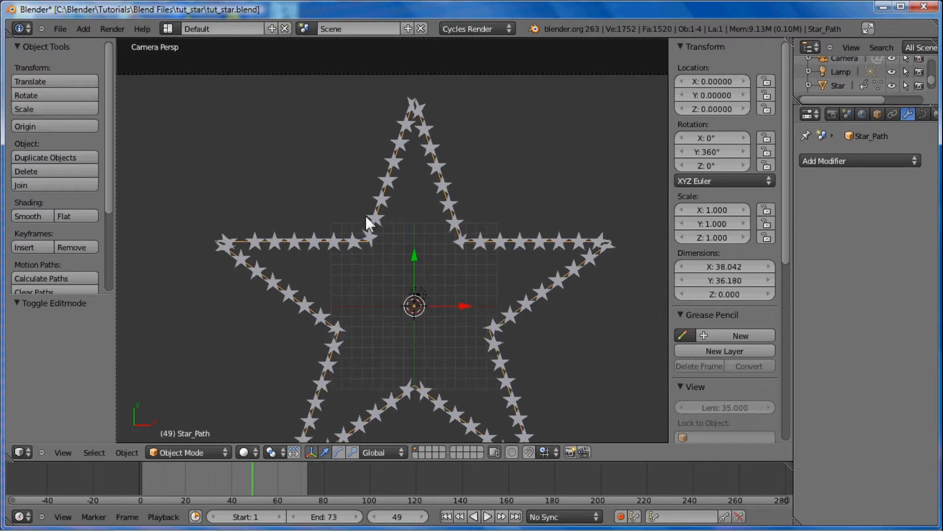
Select the small star array, expand its Array modifier and set the relative X offset to 4.
right_click(387, 199)
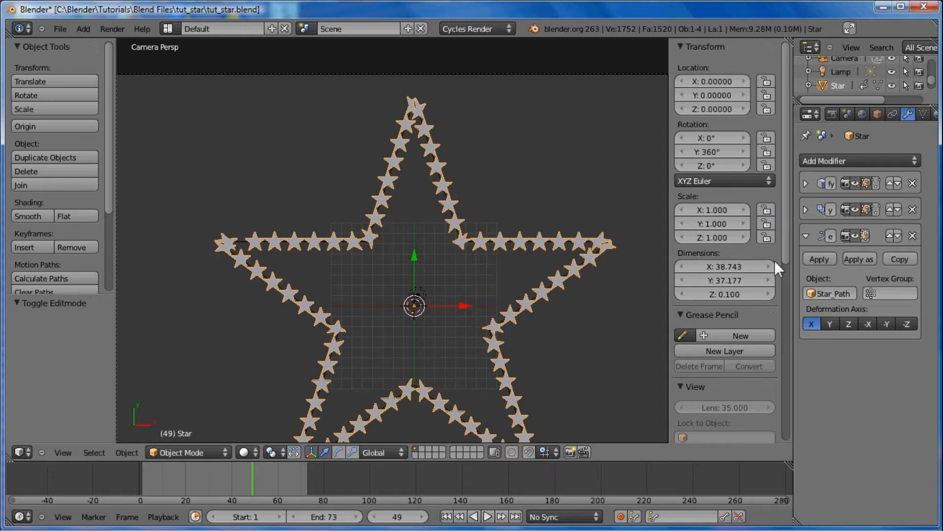
left_click(805, 236)
left_click(805, 210)
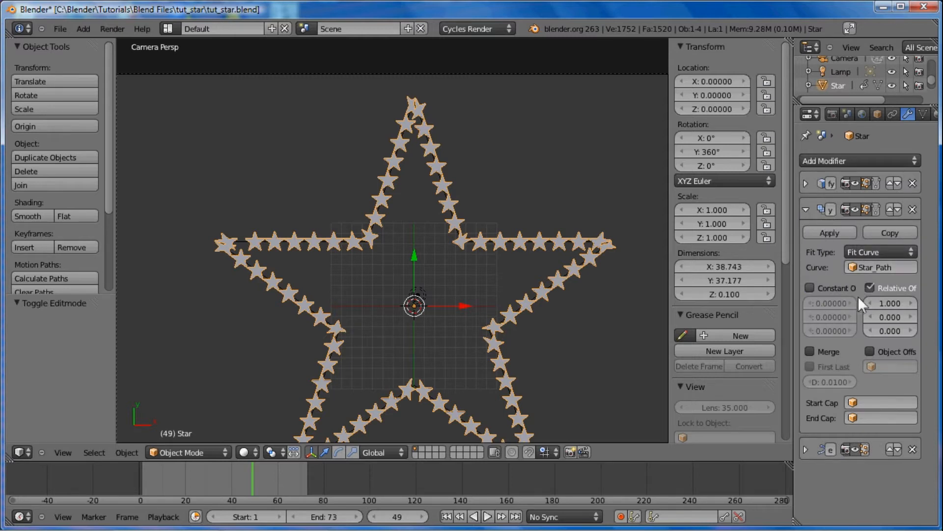
left_click(886, 302)
key("Return")
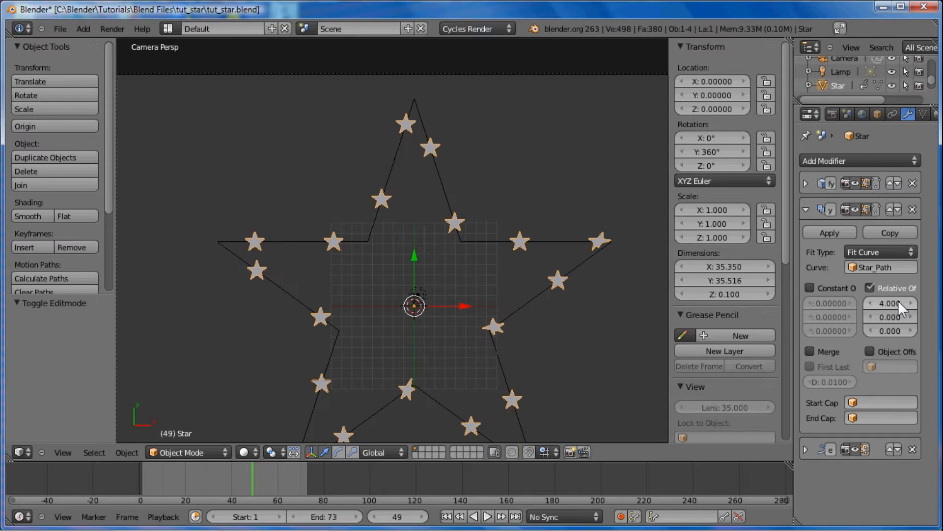
Try relative X offsets of 1 and 2 in the small star's Array modifier to compare the spacing along the path.
middle_click_drag(430, 213, 403, 221, "ctrl")
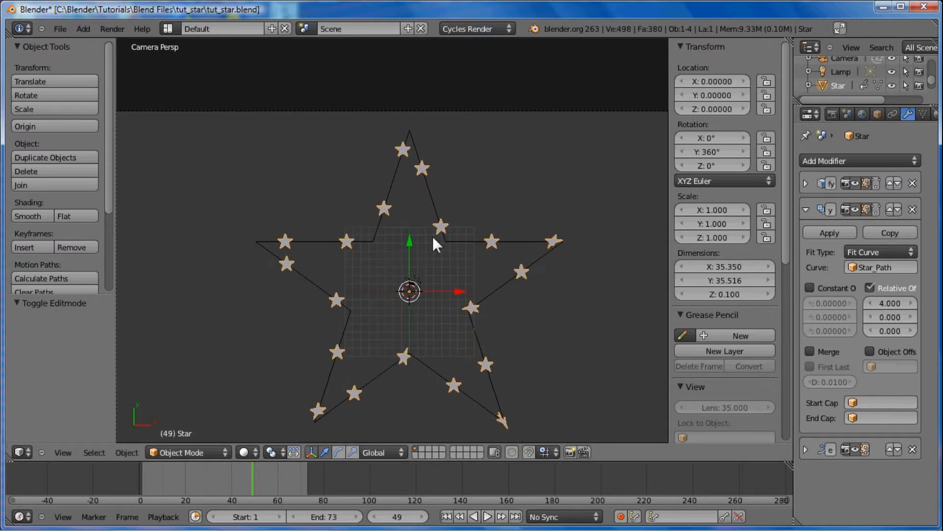
middle_click_drag(439, 247, 421, 293, "ctrl")
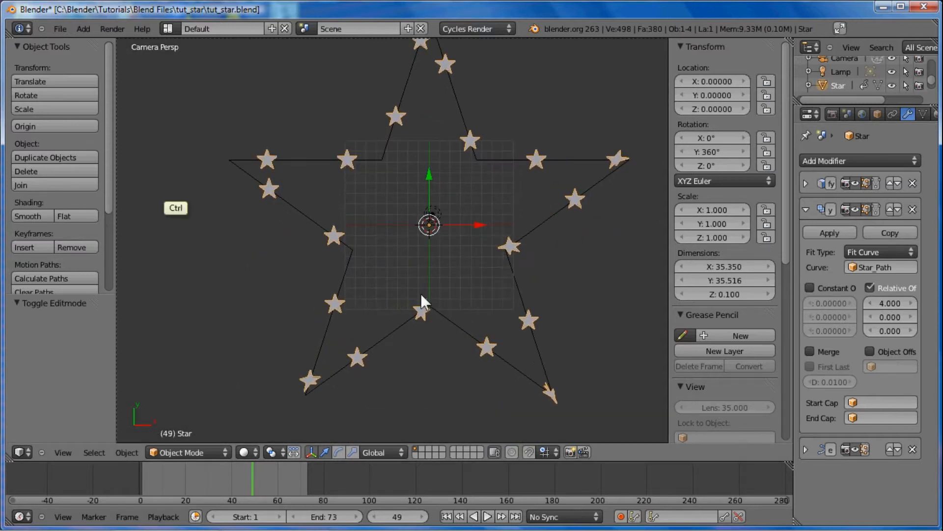
middle_click_drag(452, 213, 423, 255, "shift")
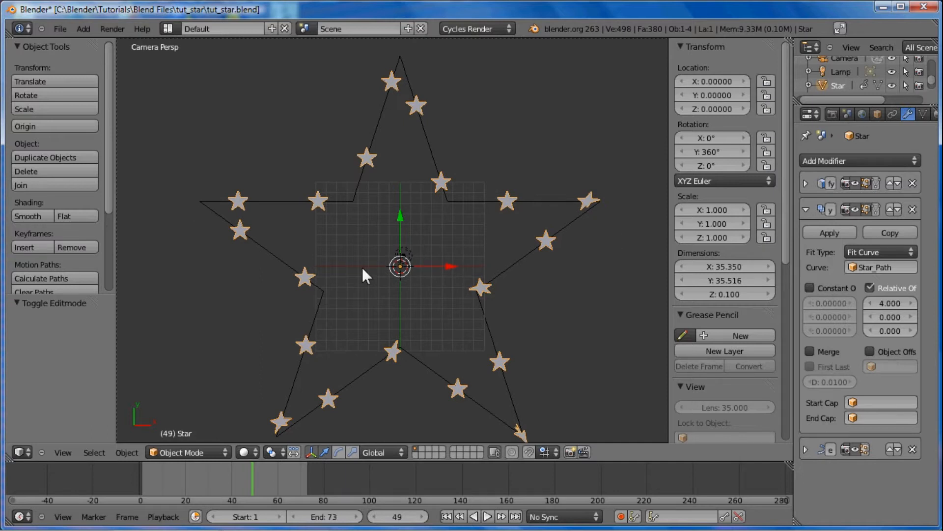
middle_click_drag(361, 267, 371, 228, "ctrl")
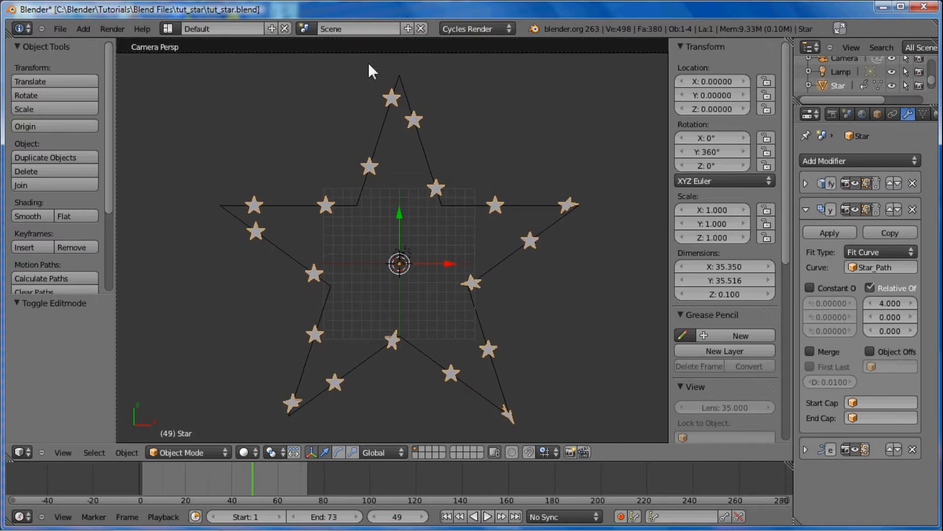
middle_click_drag(330, 210, 353, 192, "ctrl")
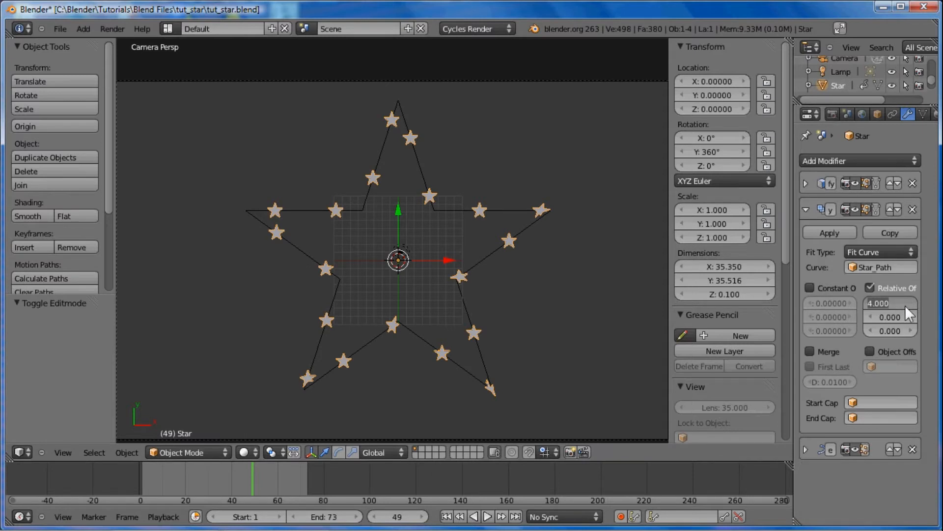
type("1")
key("Return")
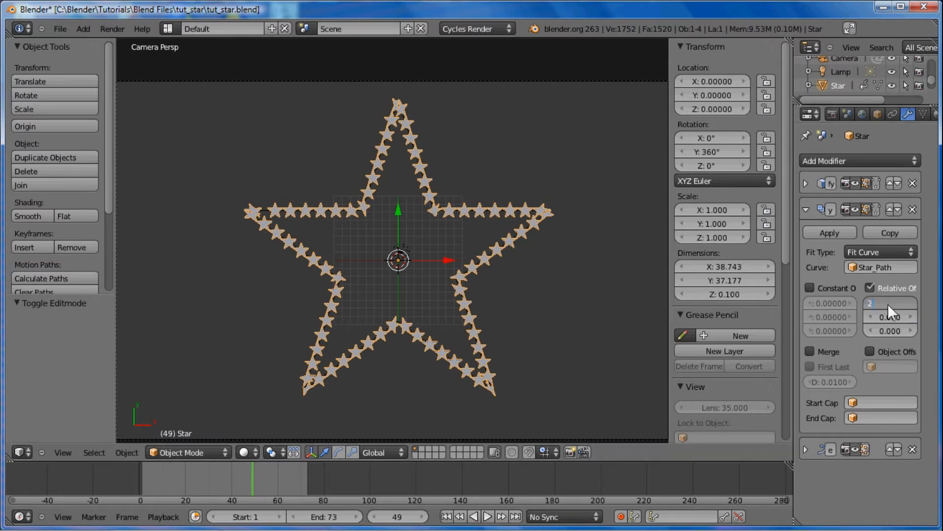
key("Return")
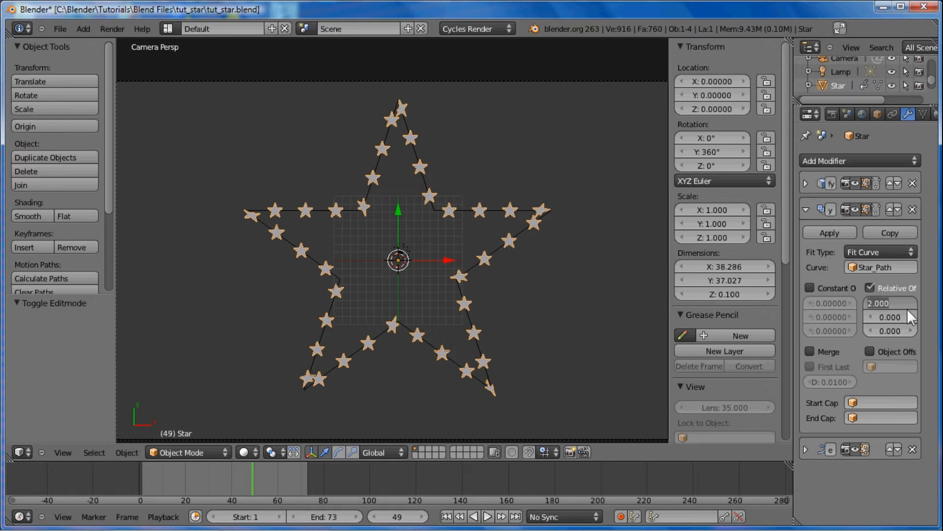
Set the Array modifier's relative X offset to 8.
type("8")
key("Return")
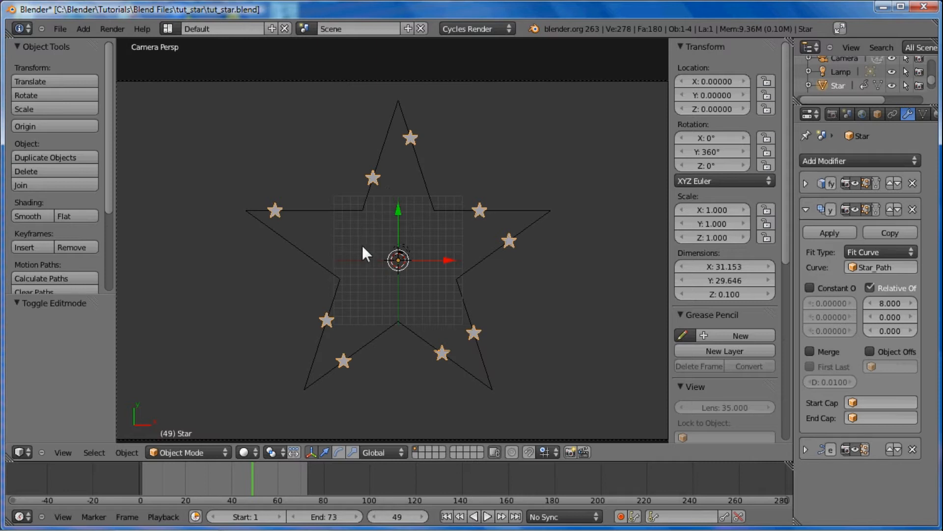
Select the Star_Path curve and add a basis shape key plus a second shape key in its curve data.
right_click(327, 269)
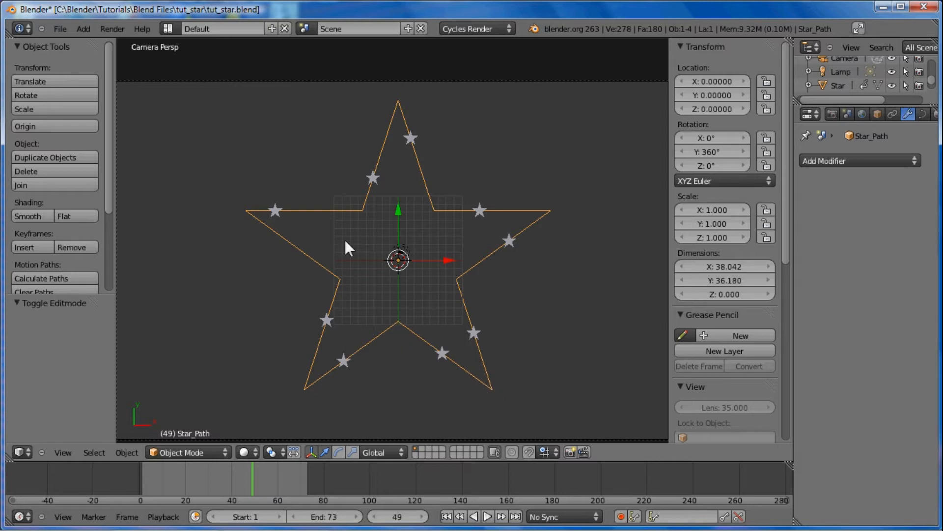
left_click(878, 115)
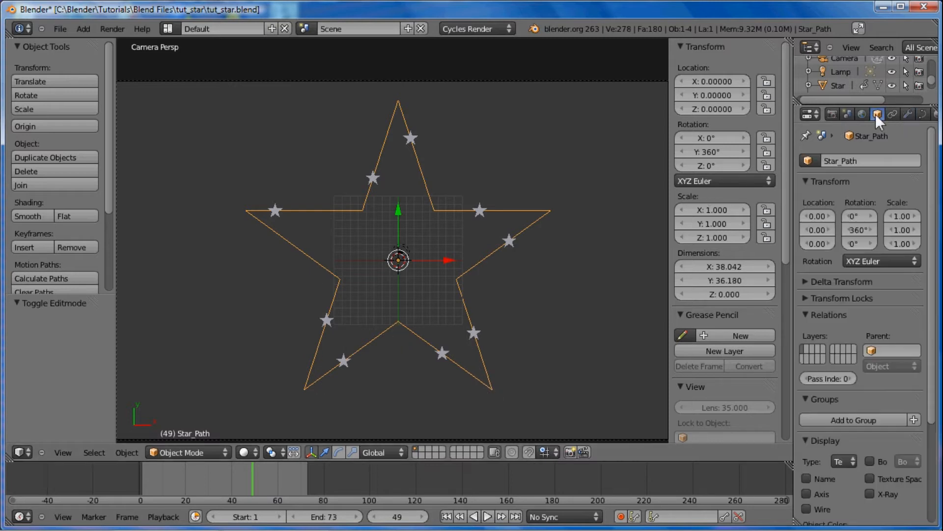
left_click(922, 113)
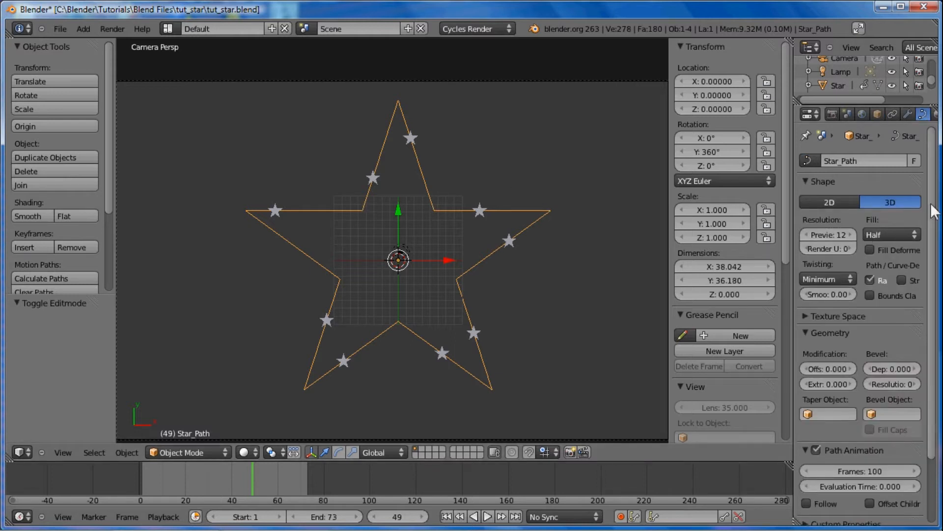
scroll(924, 202, "down", 1)
scroll(888, 305, "down", 4)
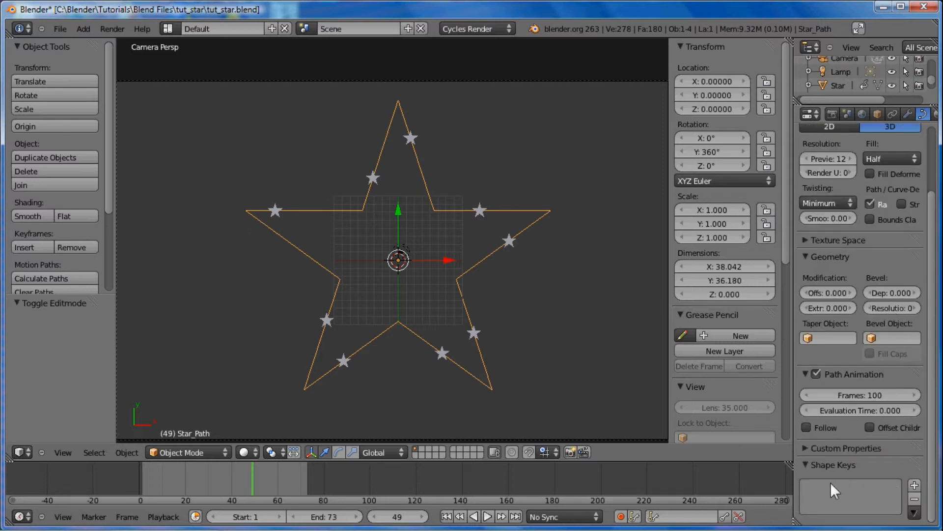
left_click(914, 484)
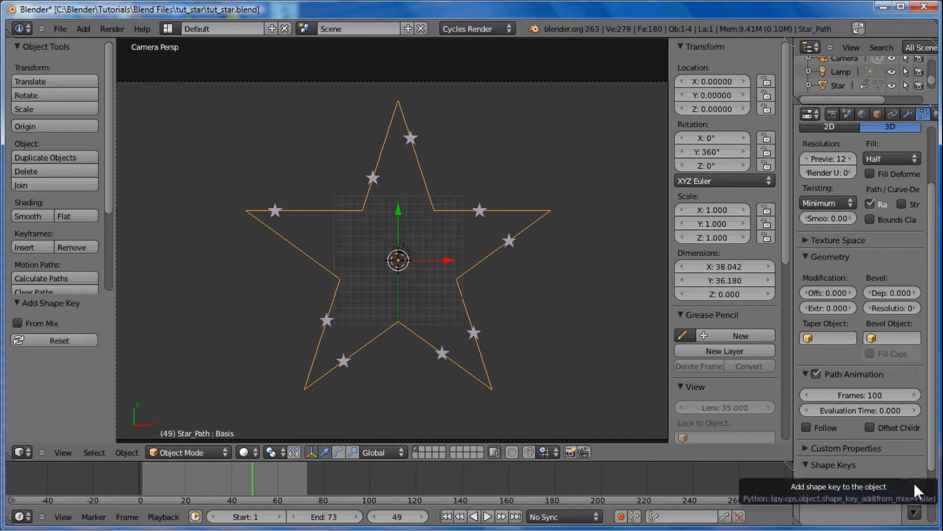
left_click(914, 482)
scroll(933, 448, "down", 1)
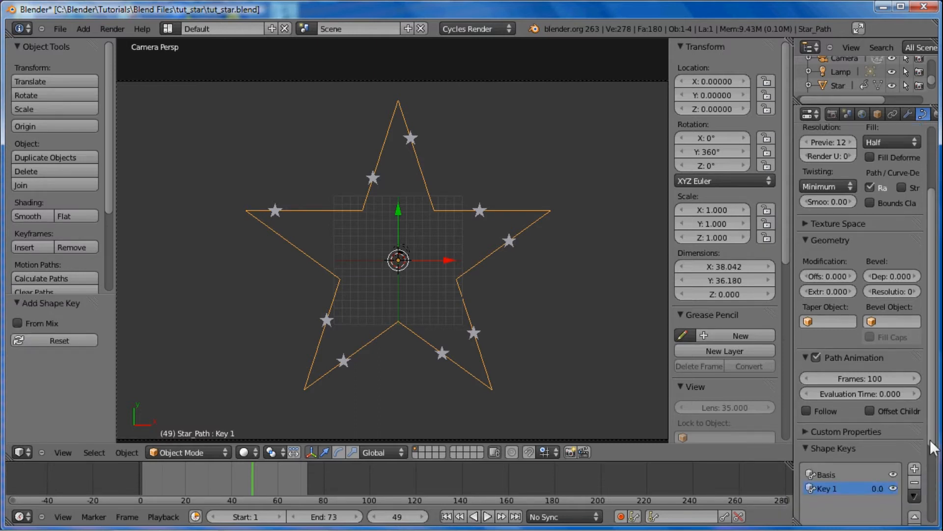
With Key 1 active, scale all Star_Path points by 0.025 in Edit Mode and return to Object Mode.
scroll(929, 467, "down", 5)
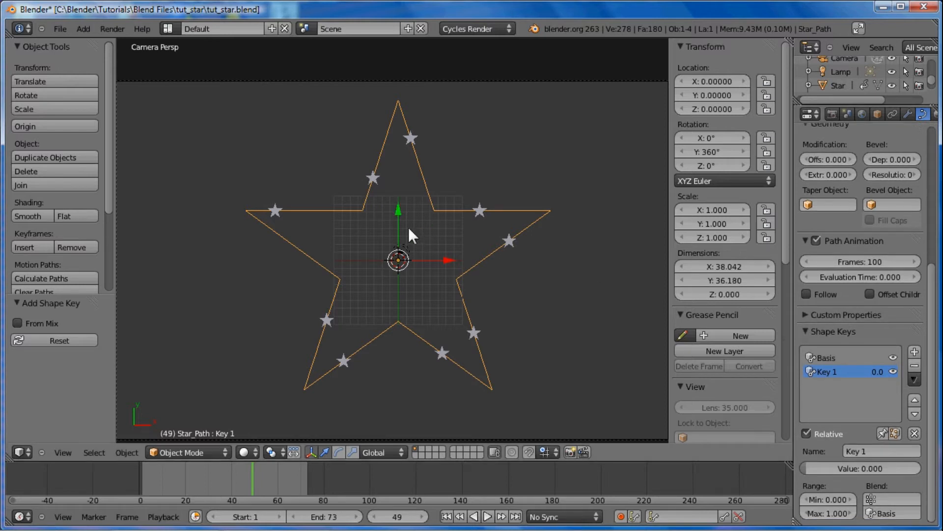
key("Tab")
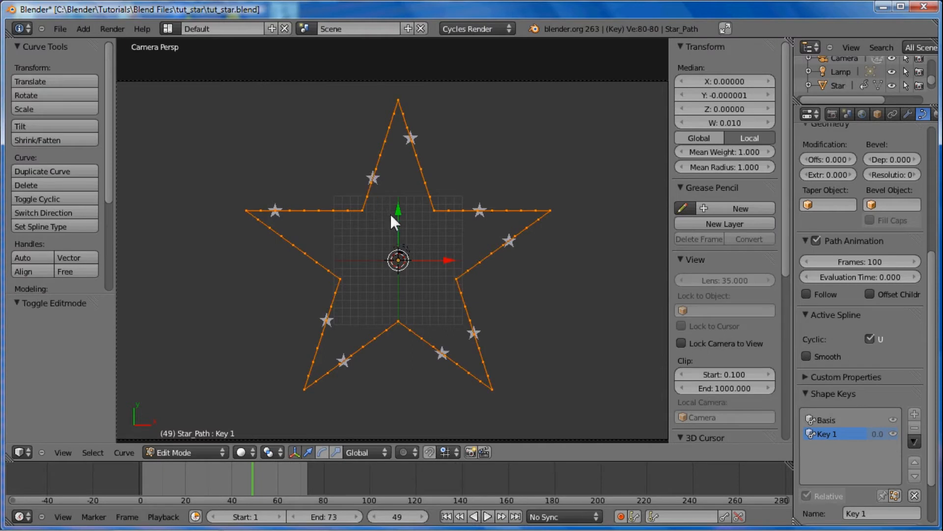
key("s")
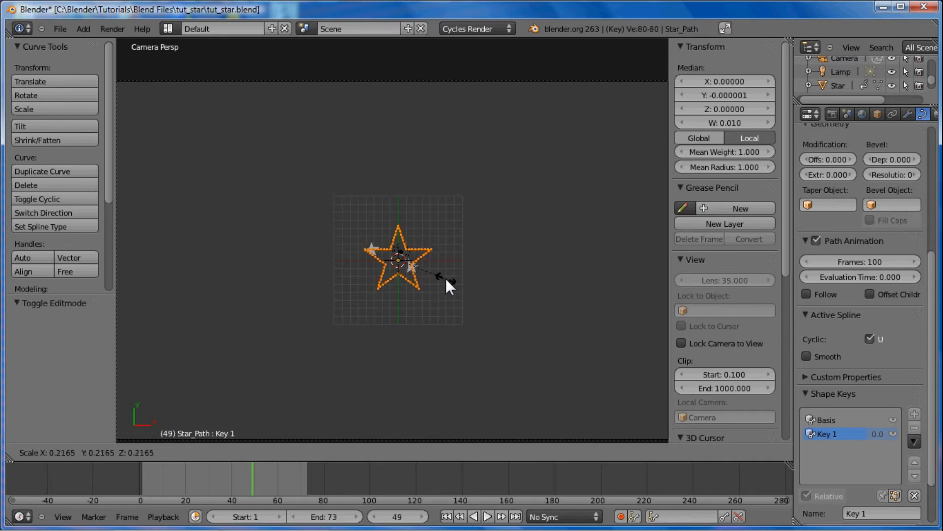
type("0.1")
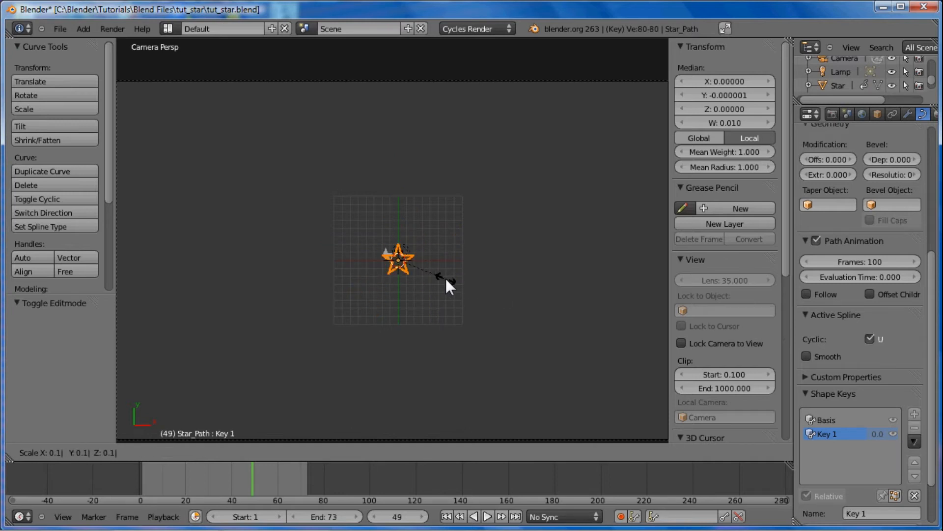
key("BackSpace")
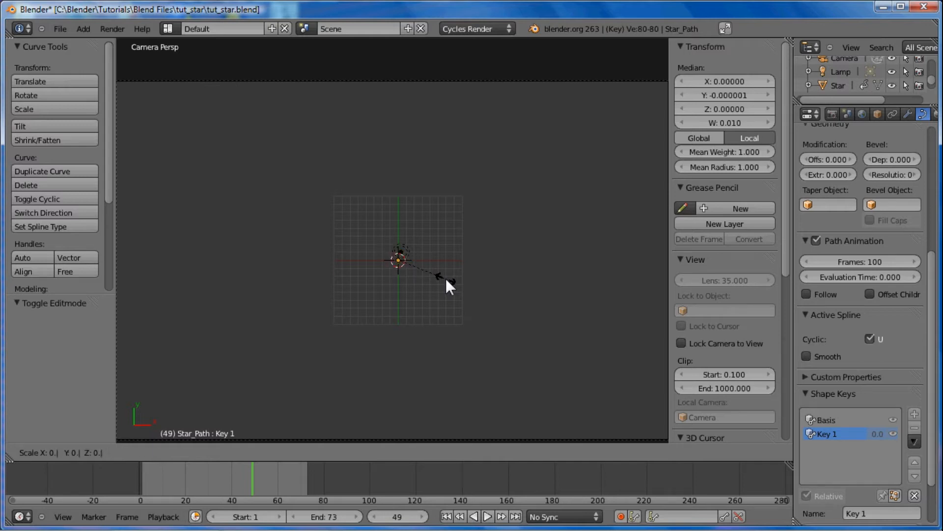
type("025")
key("Return")
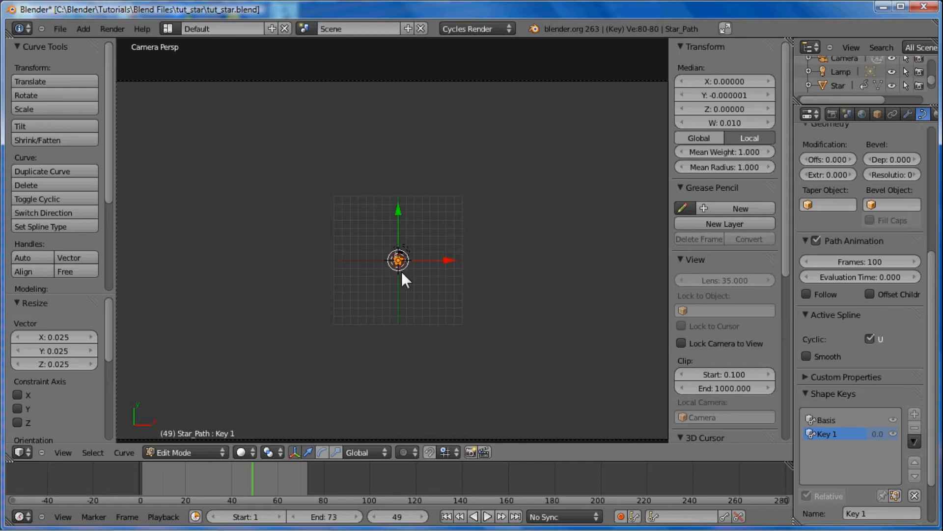
key("Tab")
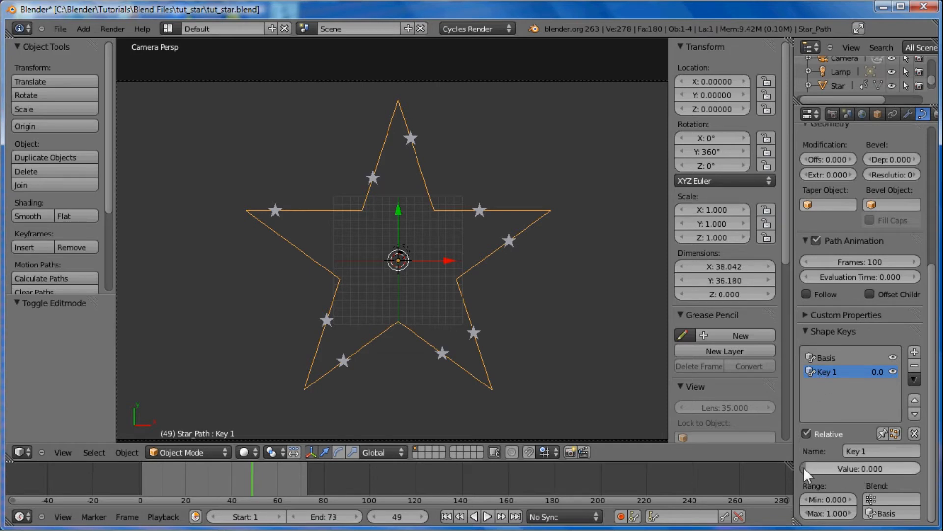
Go to frame 1, set the Key 1 shape key's value to 1.000 and insert a keyframe on it.
mouse_move(805, 467)
left_mouse_down()
mouse_move(929, 471)
mouse_move(796, 473)
left_mouse_up()
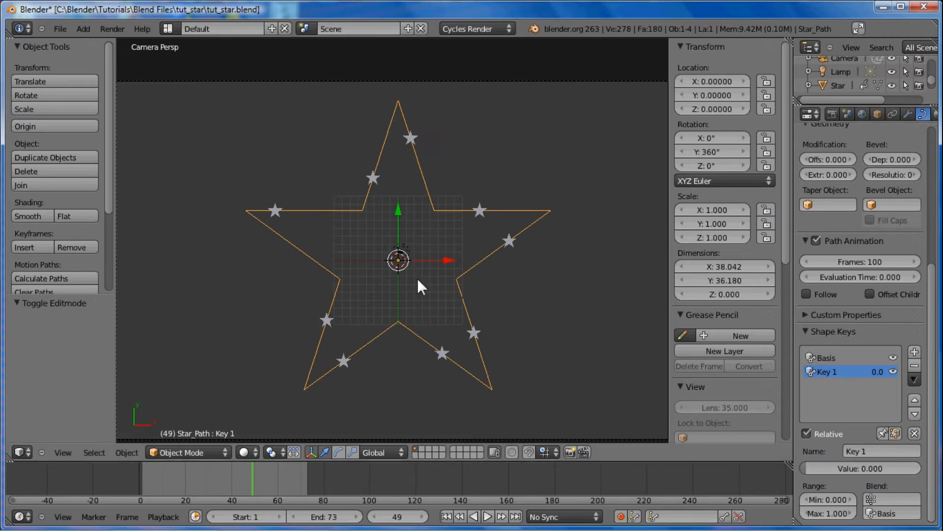
middle_click_drag(411, 274, 403, 294, "ctrl")
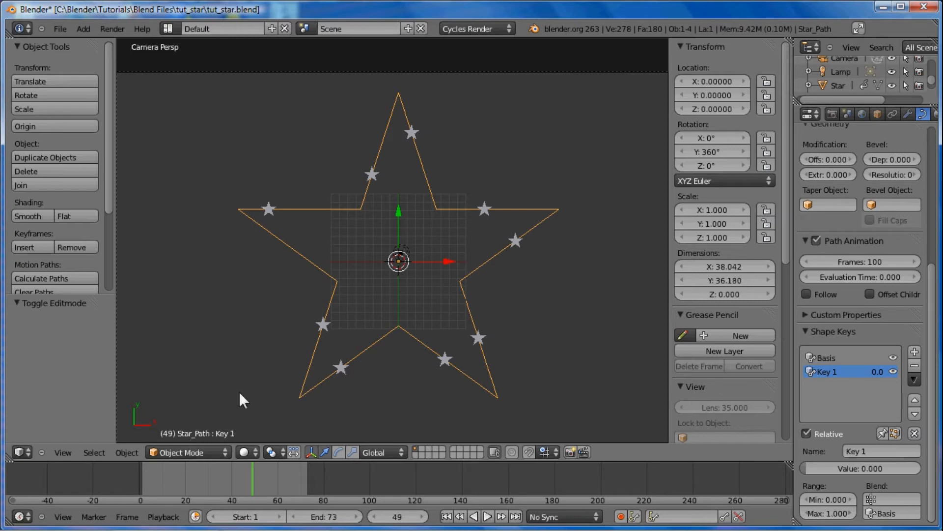
key("ctrl")
key("shift")
key("shift+Left")
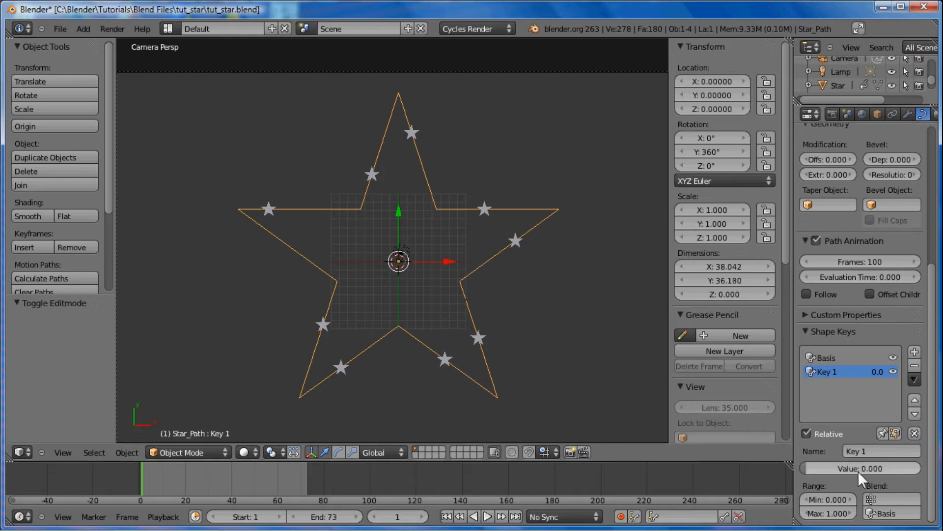
left_click_drag(803, 468, 939, 482)
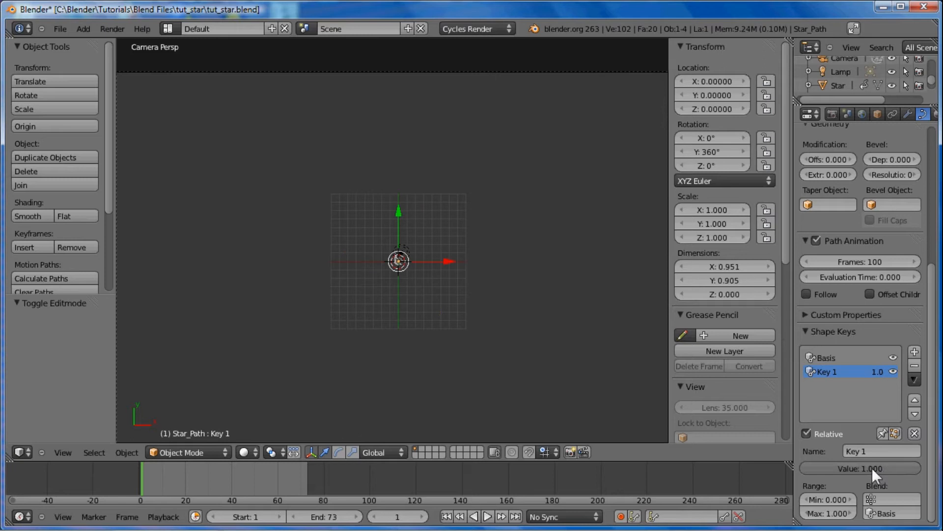
key("i")
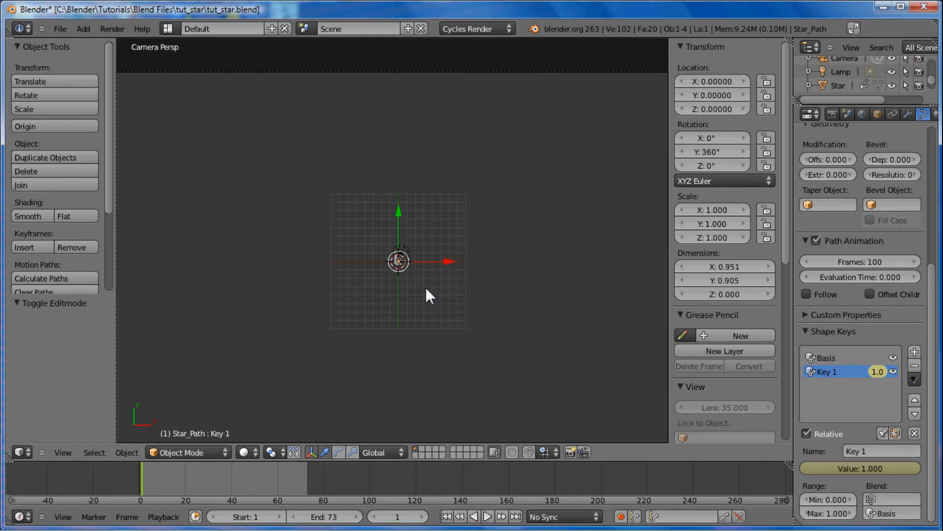
Preview the animation, then at frame 49 set Key 1's value to 0.000 and keyframe it.
key("alt+a")
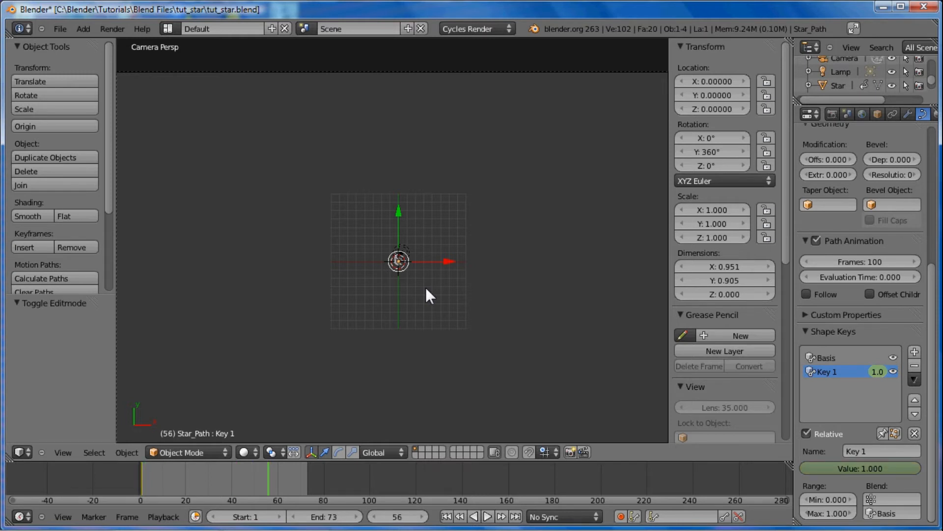
key("shift+alt+a")
left_click_drag(916, 465, 856, 473)
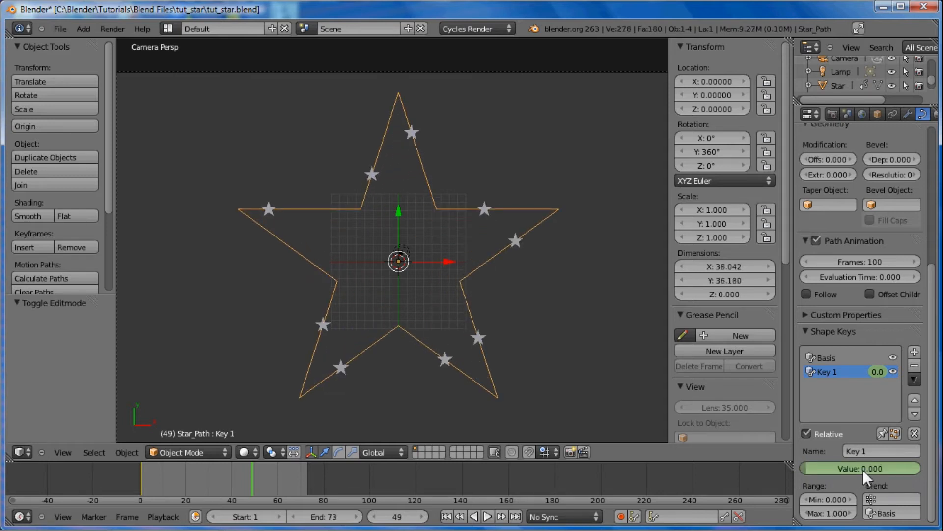
key("i")
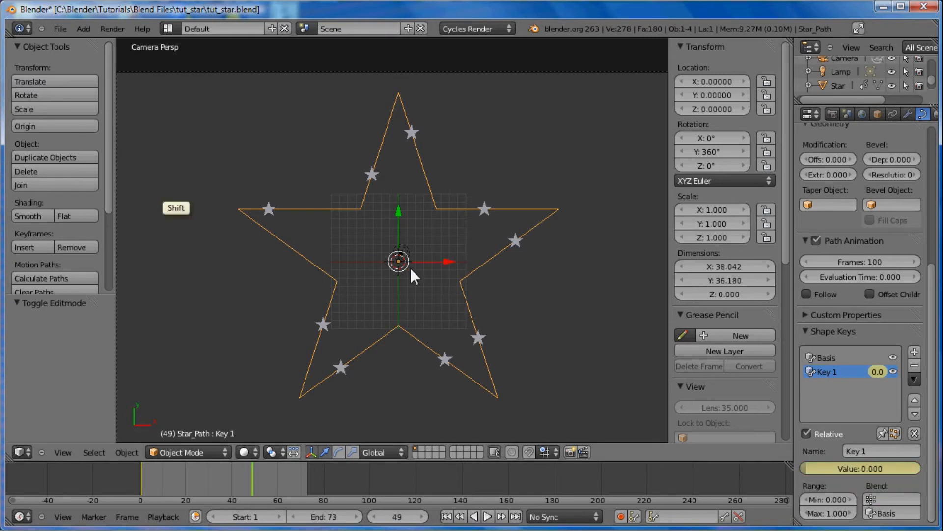
Jump back to frame 1 and play the animation to check the star path expanding, then stop playback.
key("shift+Left")
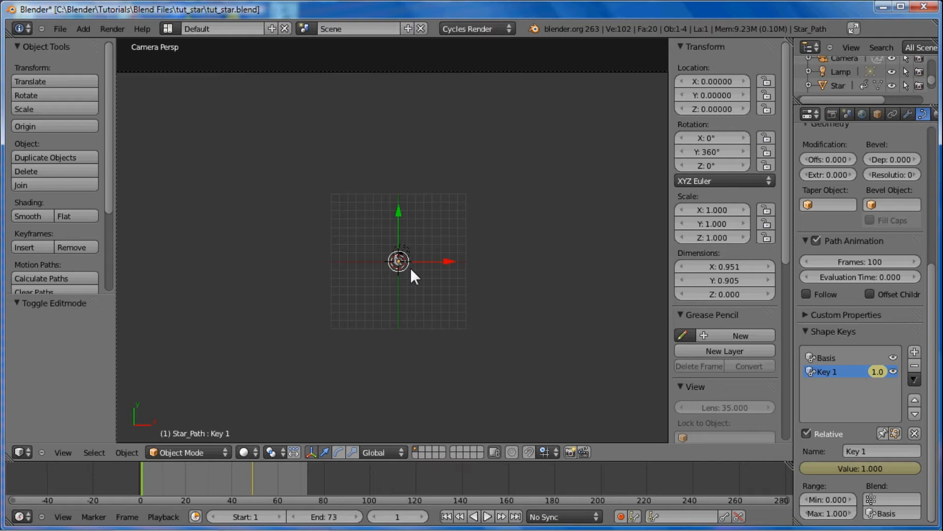
key("alt+a")
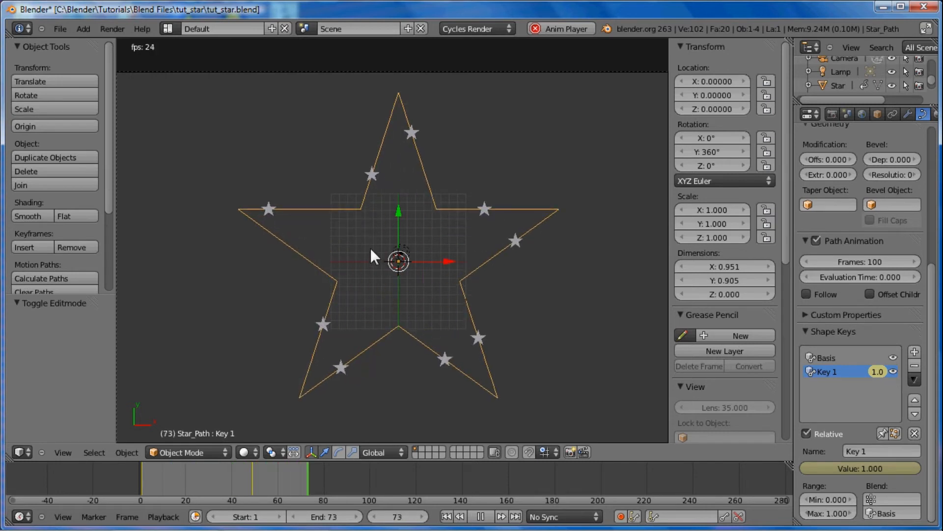
key("Escape")
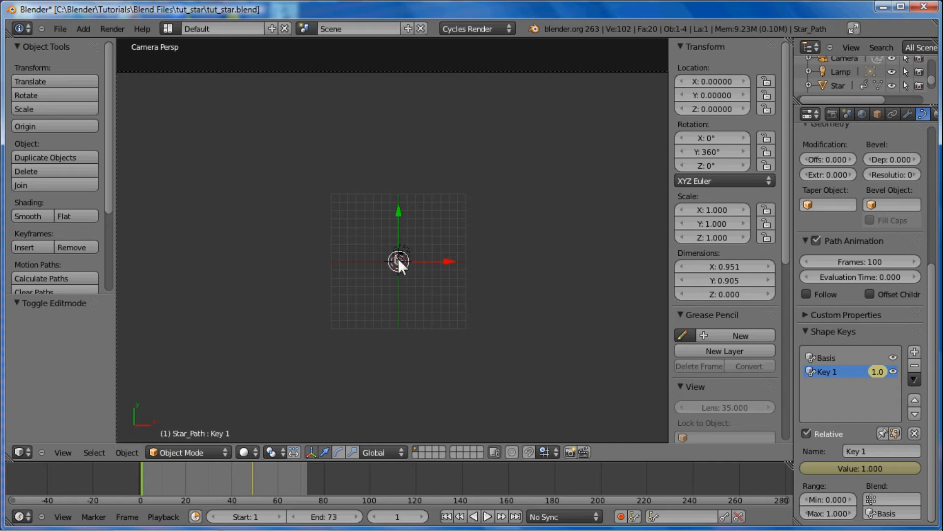
Select the Star and insert a keyframe on its Array modifier's relative offset of 8.000 at frame 1.
middle_click_drag(378, 255, 358, 349, "ctrl")
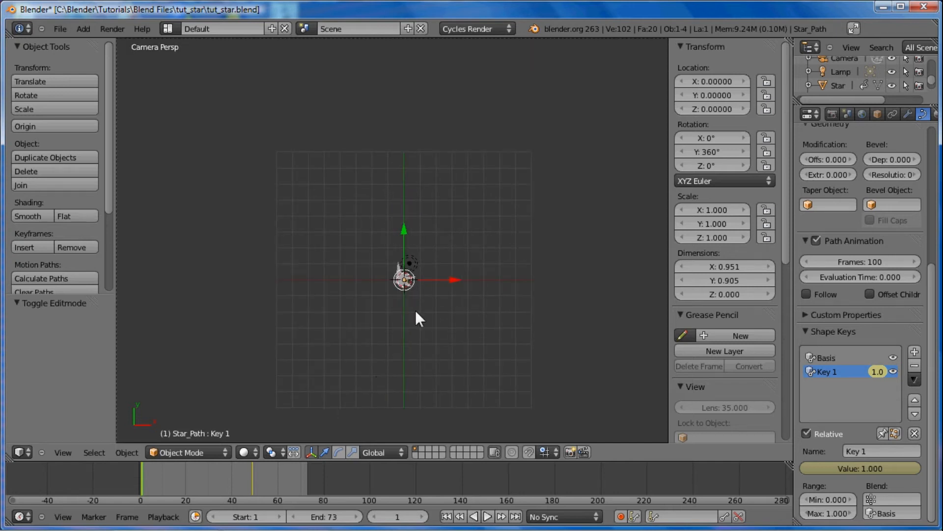
middle_click_drag(416, 312, 403, 273, "ctrl")
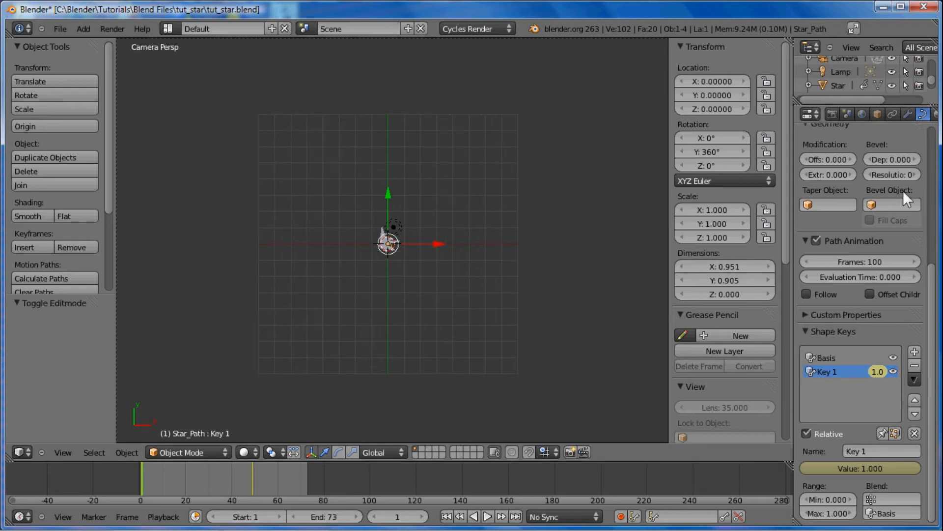
left_click(877, 110)
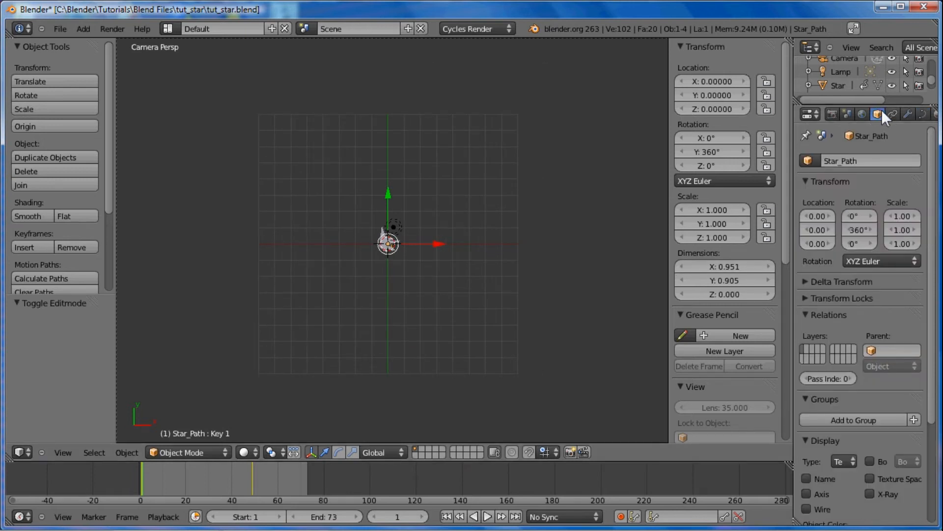
left_click(907, 114)
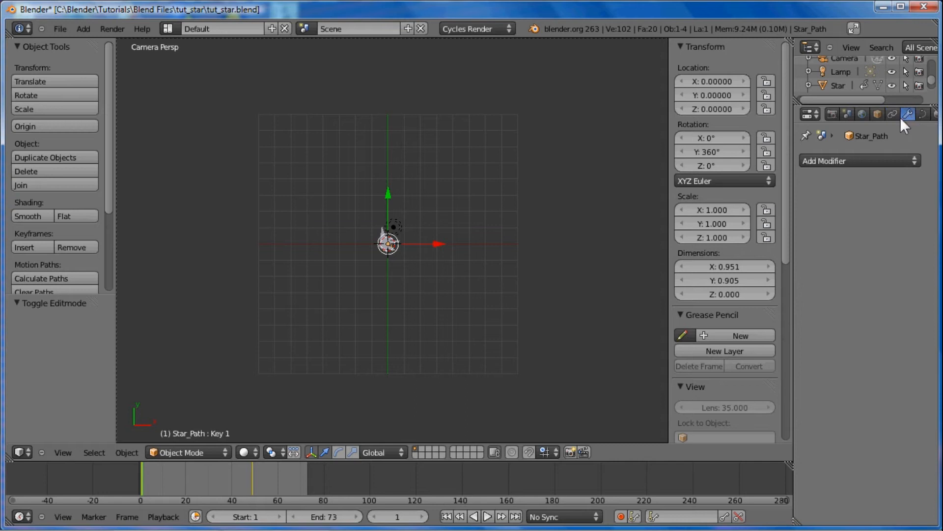
right_click(392, 239)
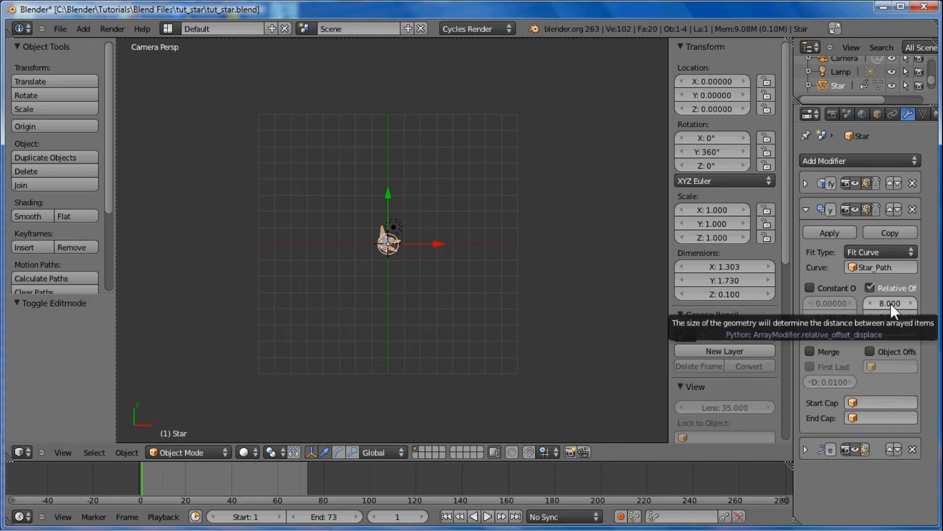
key("i")
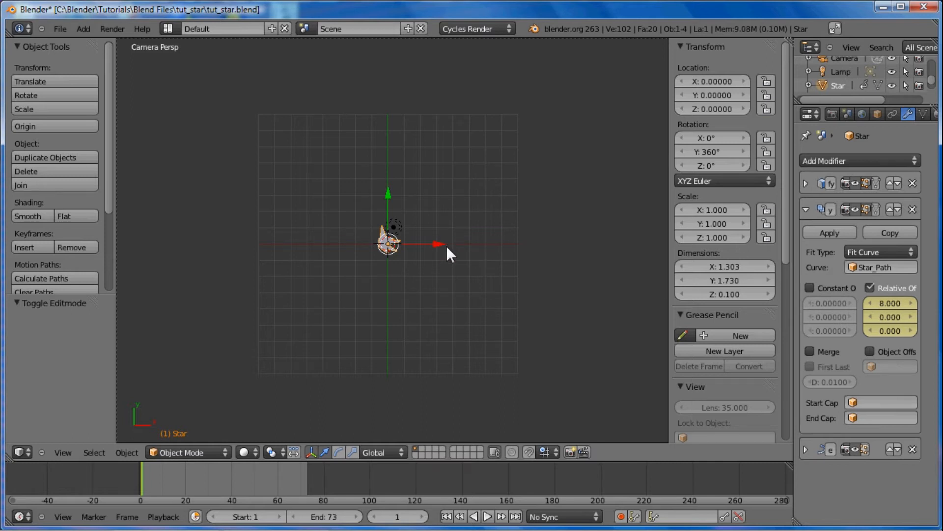
At frame 49, set the Array modifier's relative X offset to 1.000 and insert a keyframe on it.
key("Up")
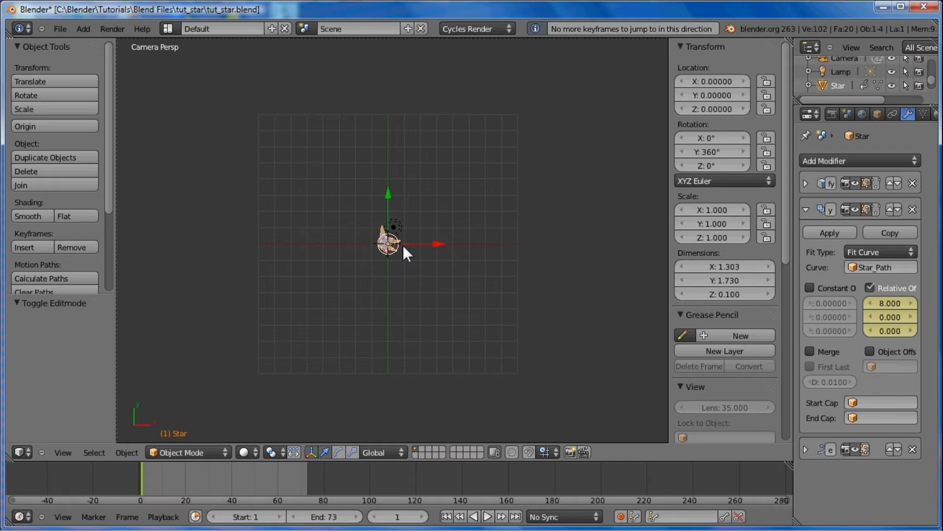
key("alt+a")
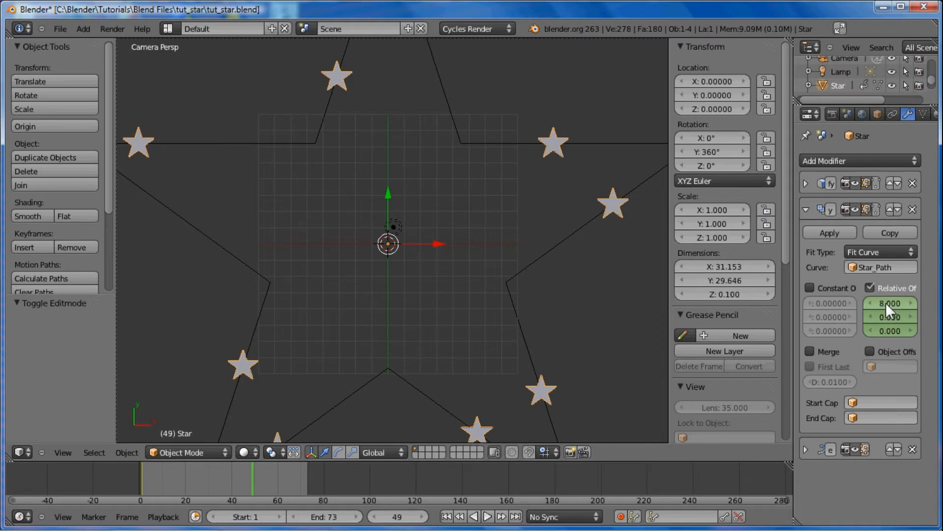
middle_click_drag(483, 285, 467, 210, "ctrl")
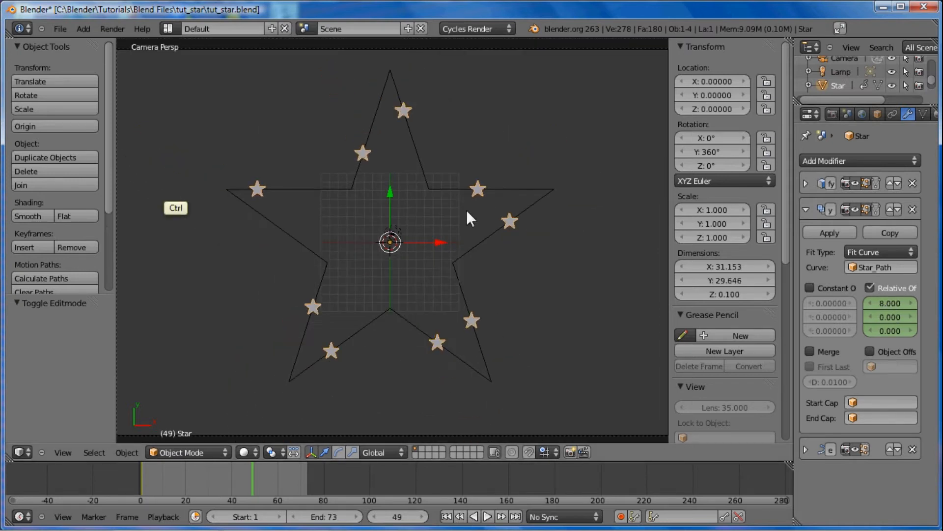
left_click(891, 303)
type("1")
key("Return")
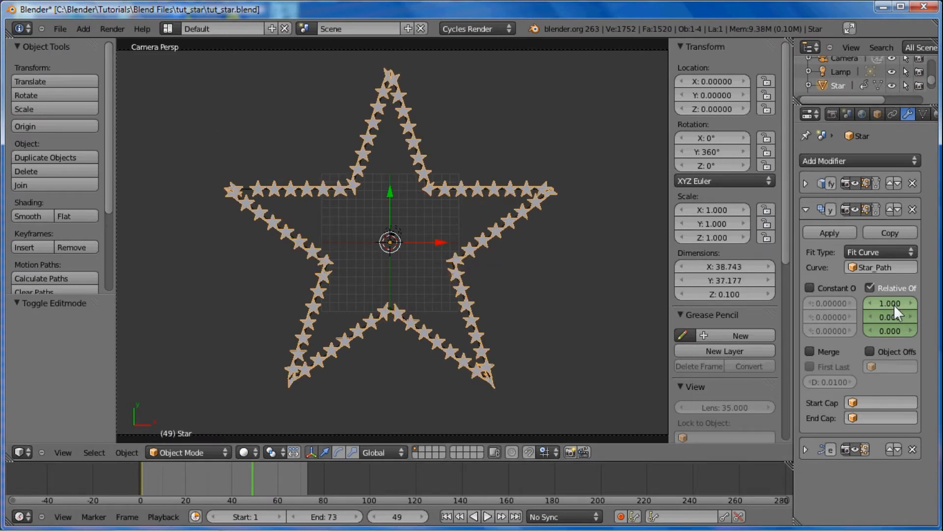
key("i")
Return to frame 1, play the animation to check the star copies spreading along the path, and go back to frame 49.
middle_click_drag(492, 203, 376, 235, "ctrl")
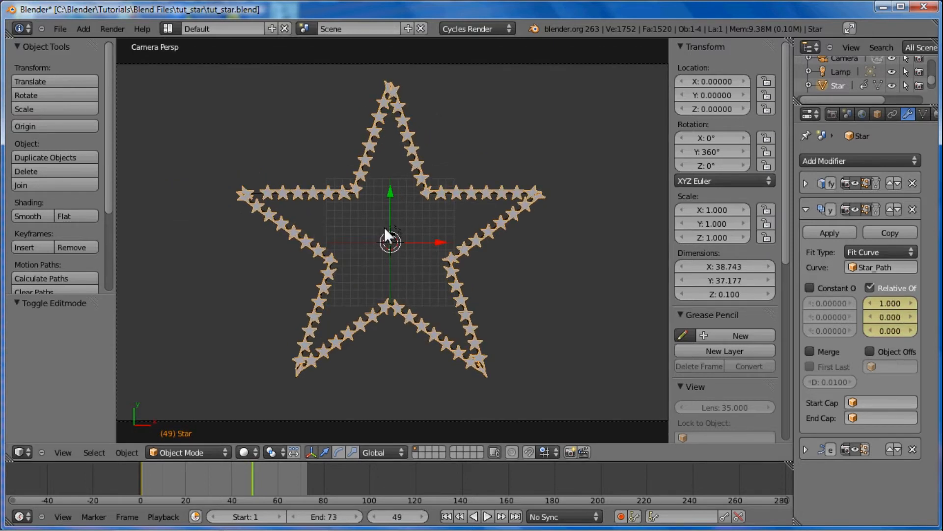
key("shift+Left")
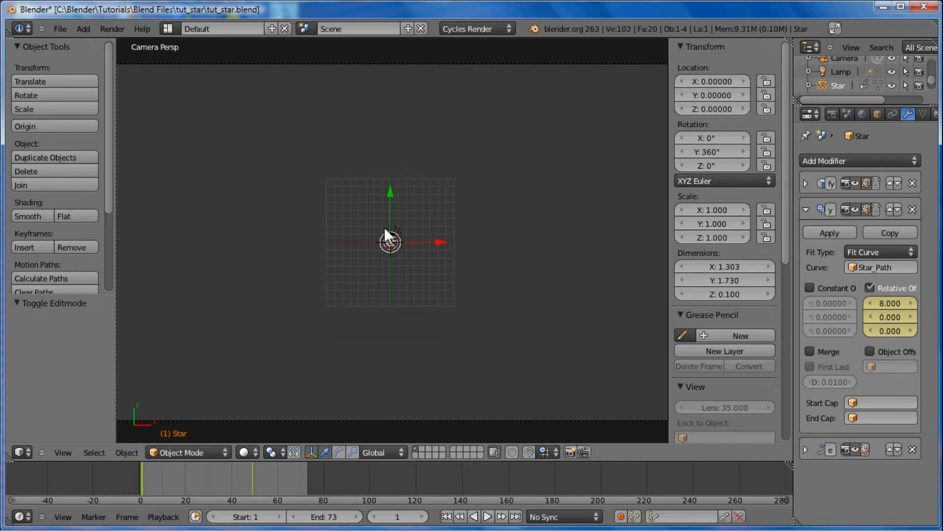
key("alt+a")
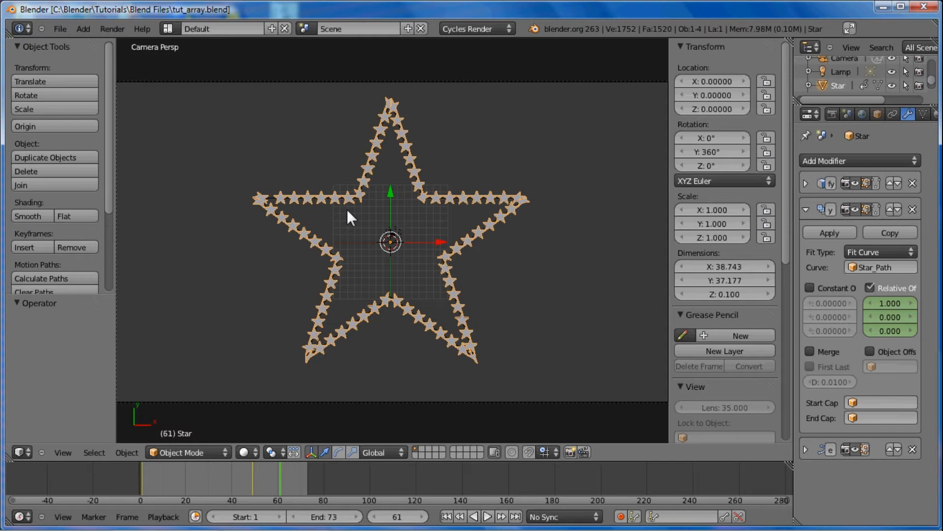
scroll(347, 210, "down", 9, "alt")
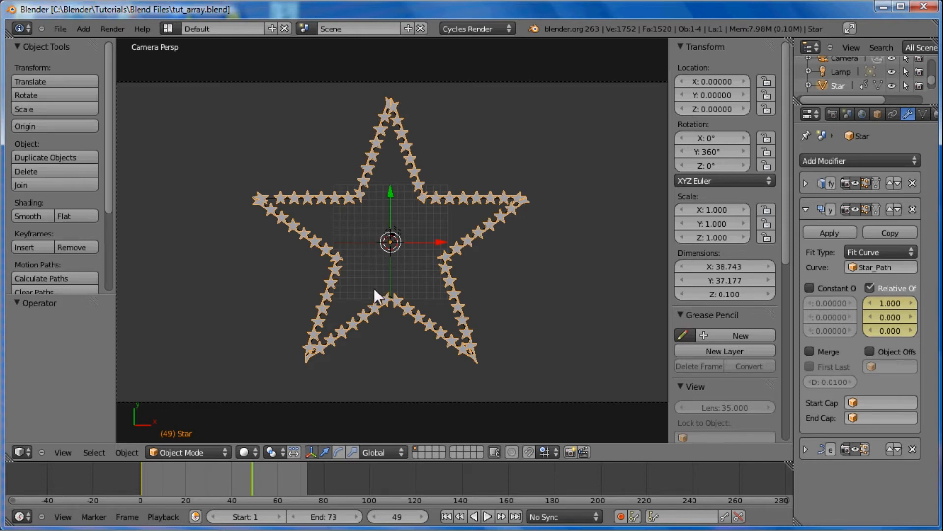
In front view, draw a freehand Grease Pencil stroke curving from below the star outline up and over it like a question mark.
key("KP_7")
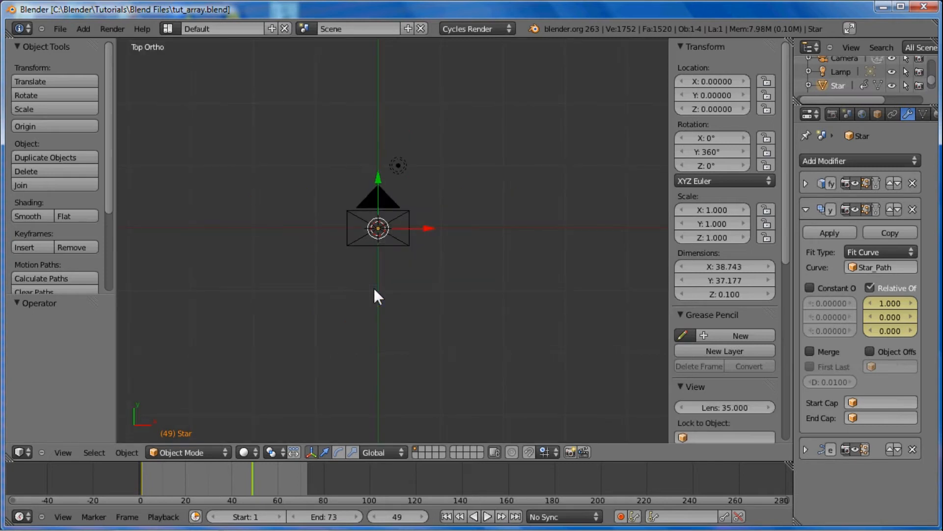
key("KP_1")
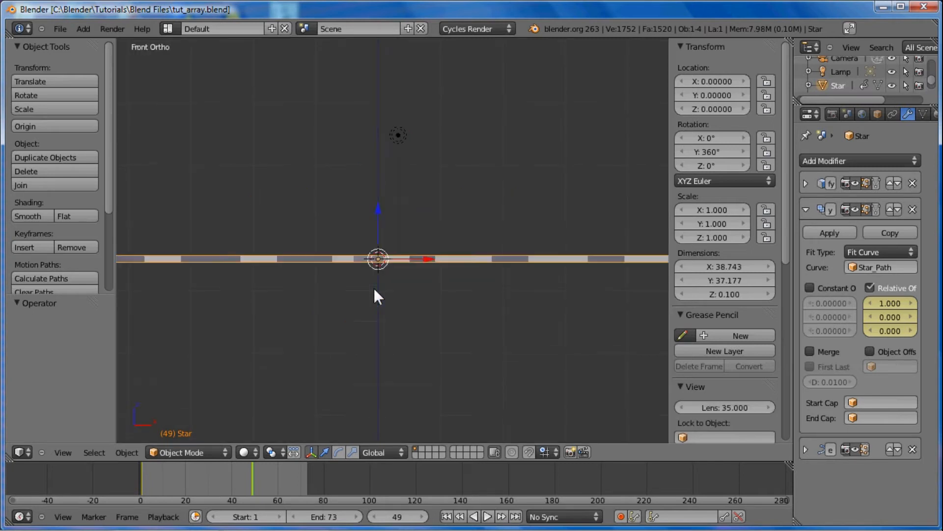
middle_click_drag(344, 258, 346, 227, "ctrl")
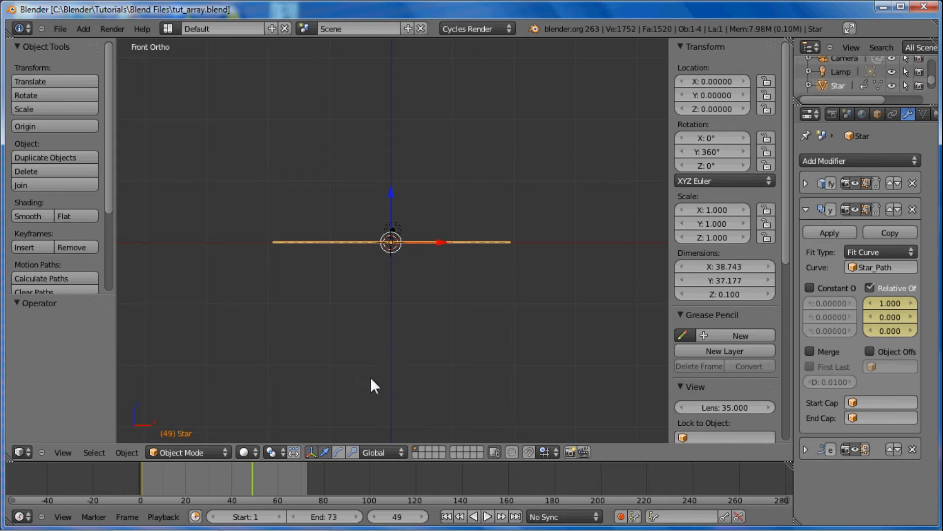
left_click_drag(350, 429, 351, 422)
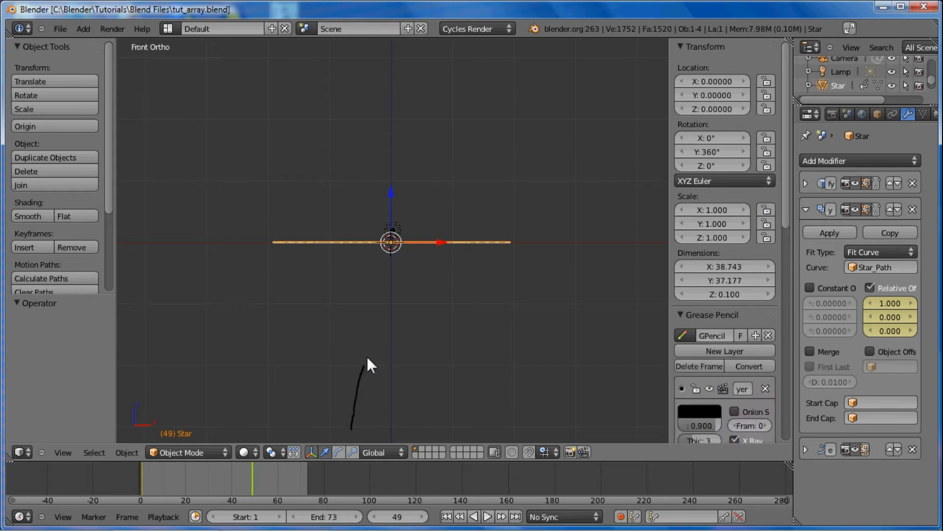
left_click_drag(503, 162, 473, 59)
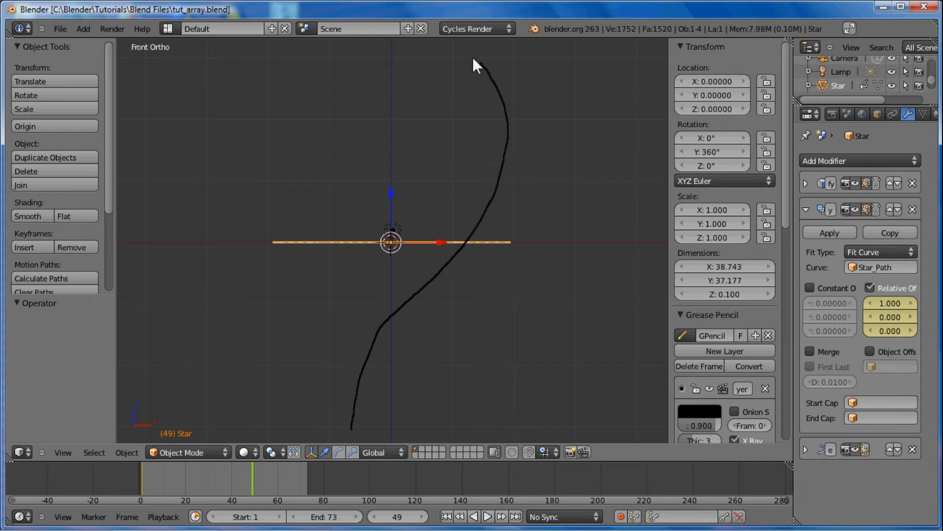
left_click_drag(279, 102, 268, 117)
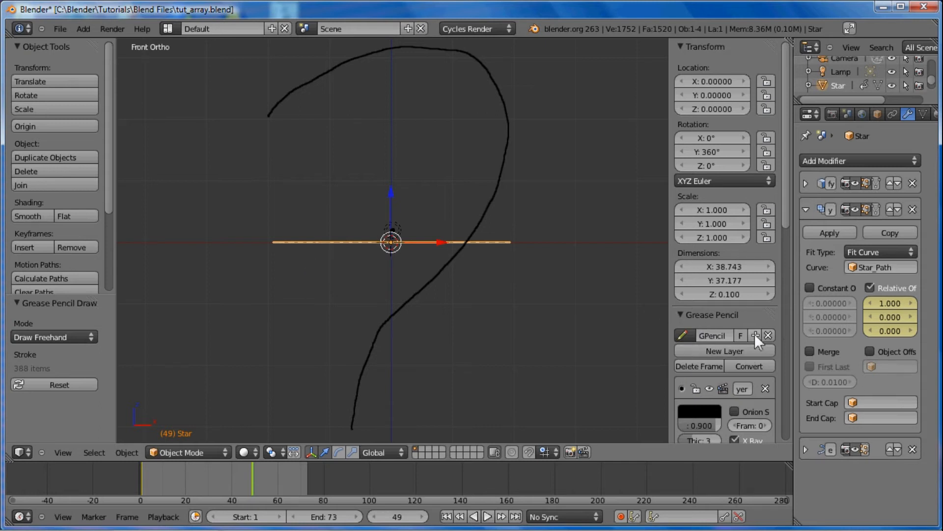
Convert the Grease Pencil stroke to a Path, delete the Grease Pencil layer left on the Star, and select the new path.
left_click(744, 372)
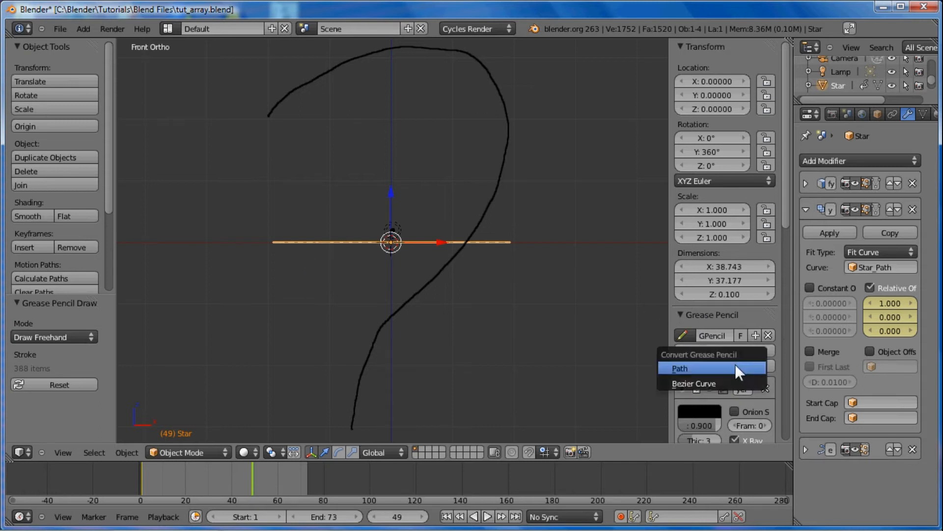
left_click(690, 367)
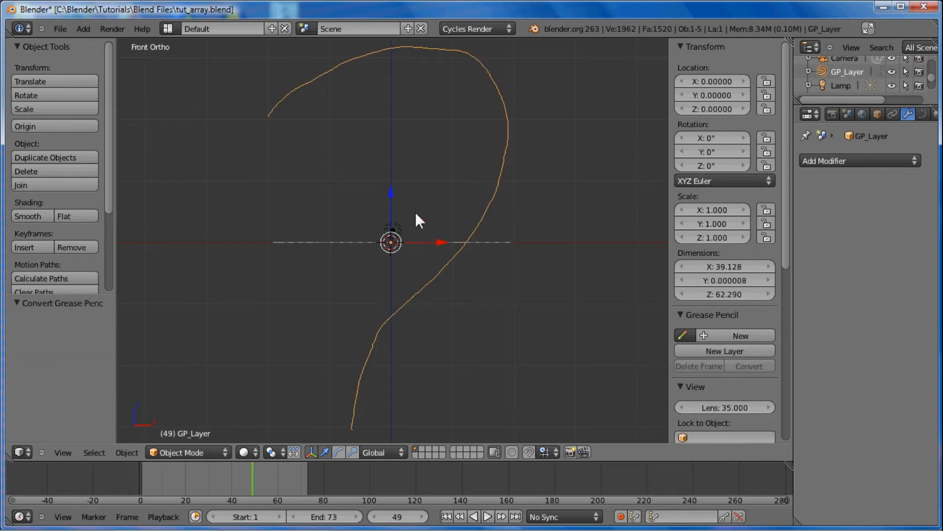
right_click(486, 243)
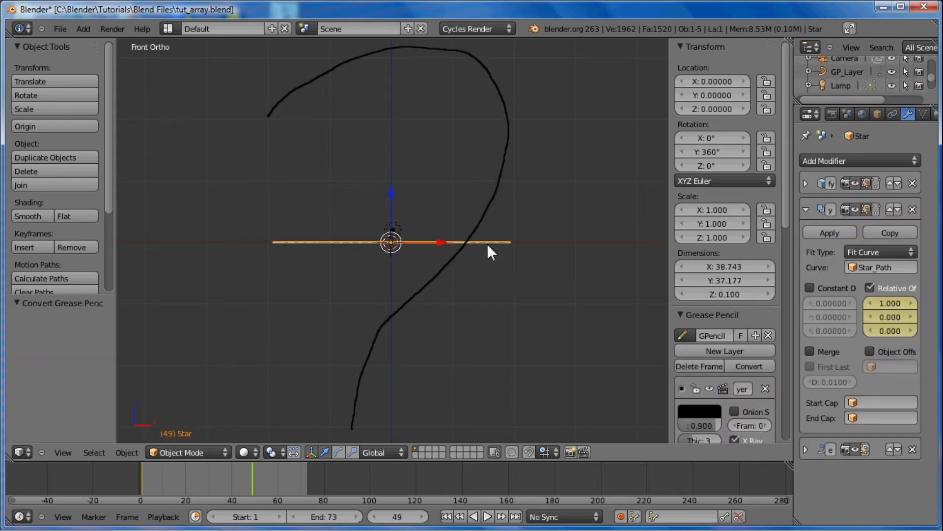
left_click(765, 387)
right_click(488, 210)
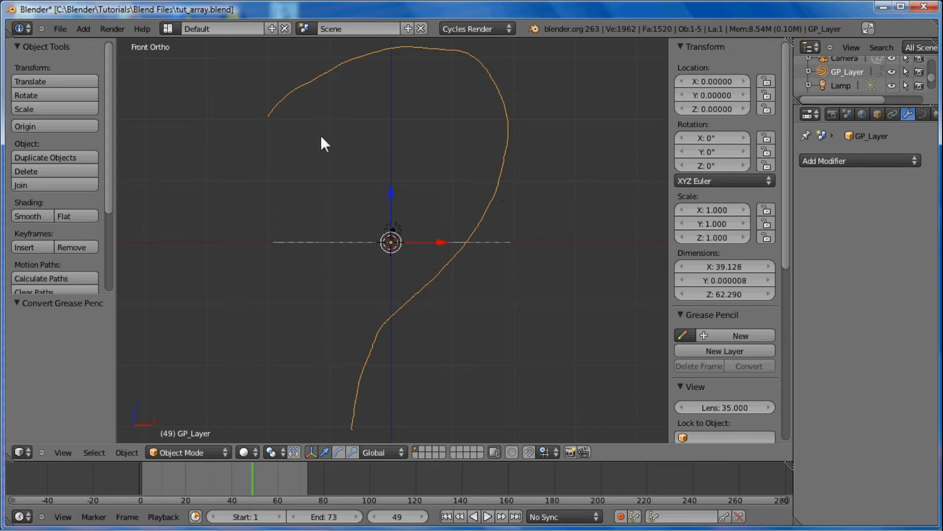
In Edit Mode, make the point next to the path's lower end active, then delete every second point using Select Nth at 2.
key("Tab")
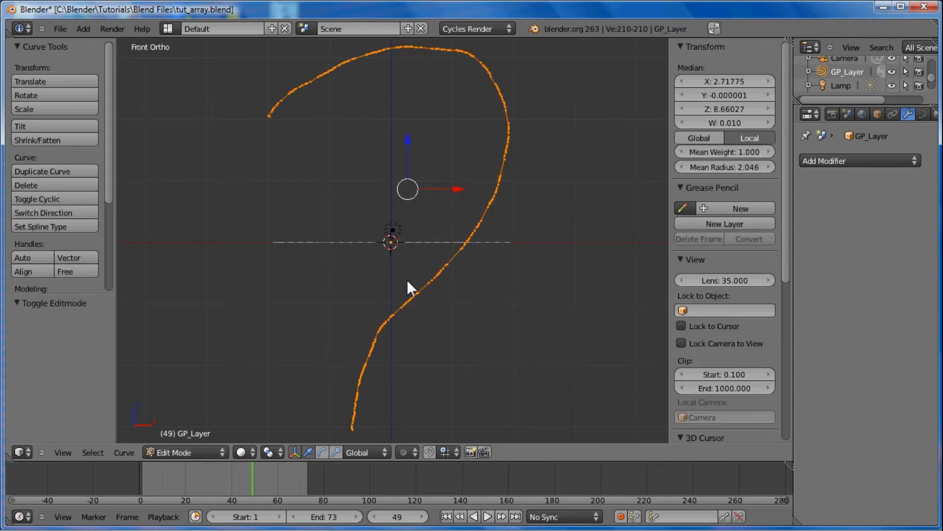
middle_click_drag(407, 279, 431, 300, "ctrl")
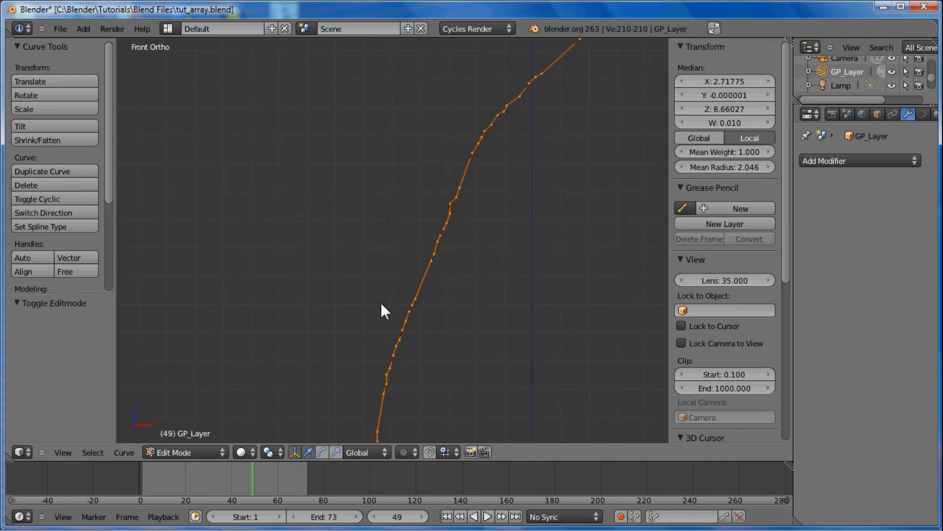
middle_click_drag(382, 302, 386, 233, "shift")
mouse_move(408, 284)
middle_mouse_down("ctrl")
mouse_move(432, 302)
mouse_move(381, 289)
mouse_move(401, 277)
middle_mouse_up("ctrl")
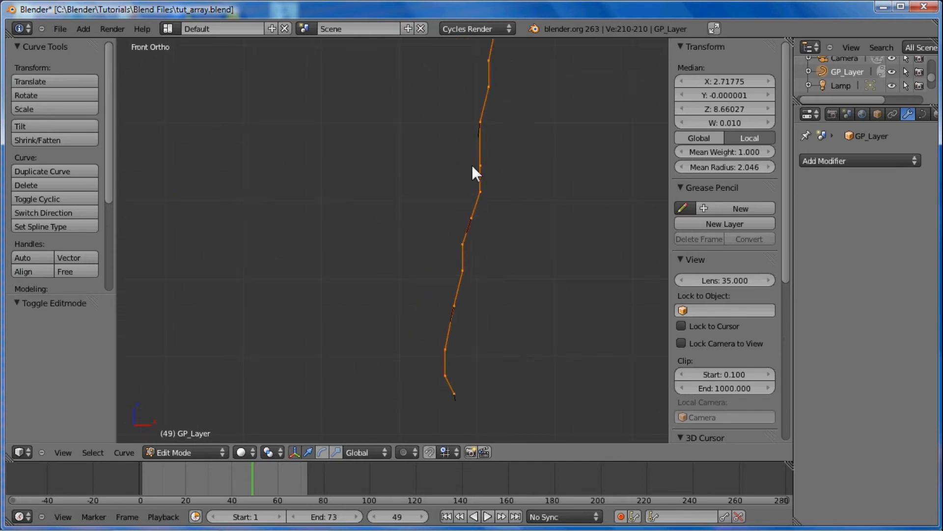
right_click(445, 376, "shift")
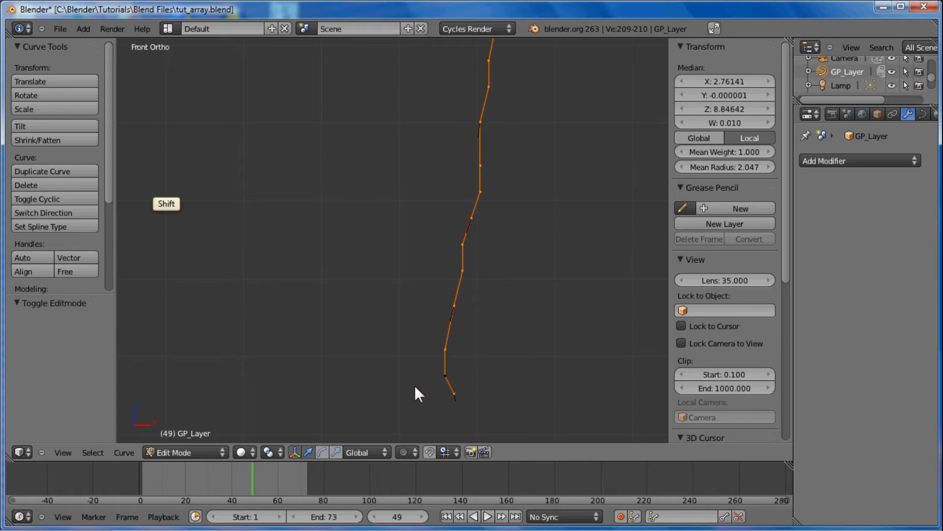
right_click(444, 376, "shift")
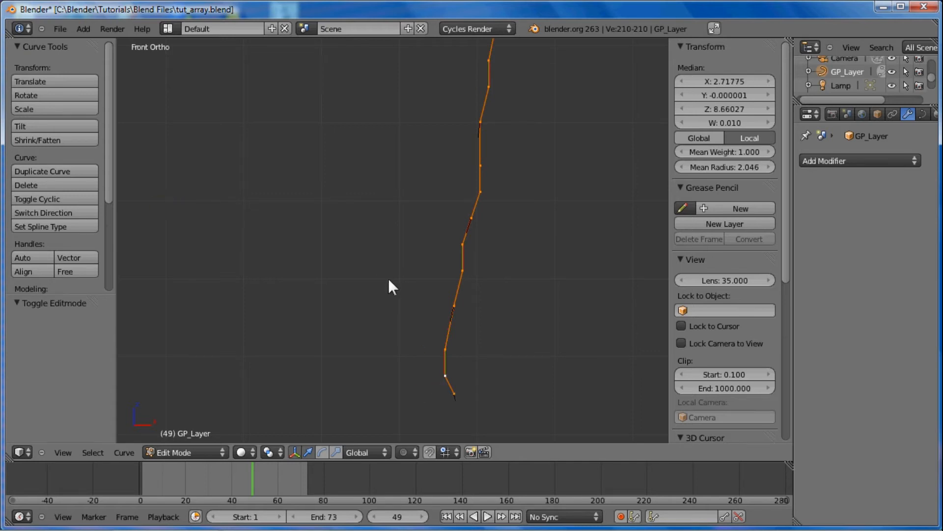
key("space")
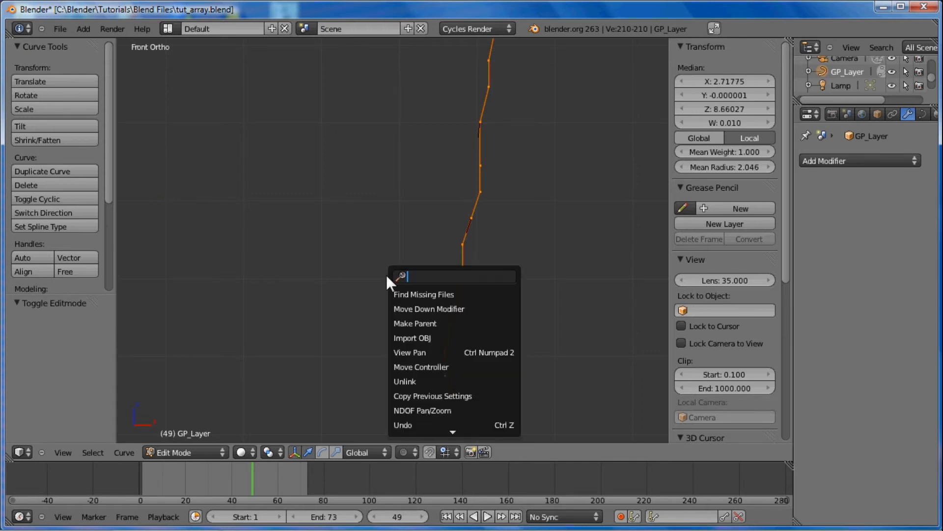
type("nth")
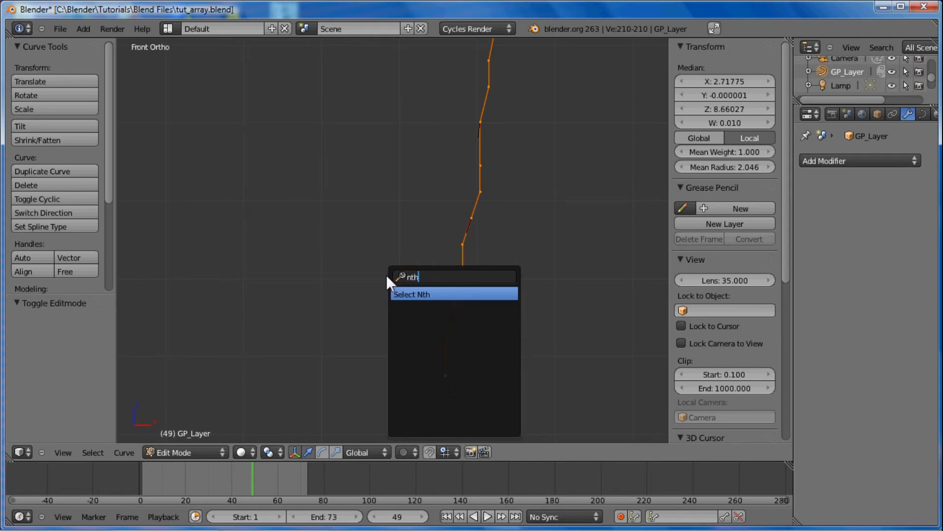
key("Return")
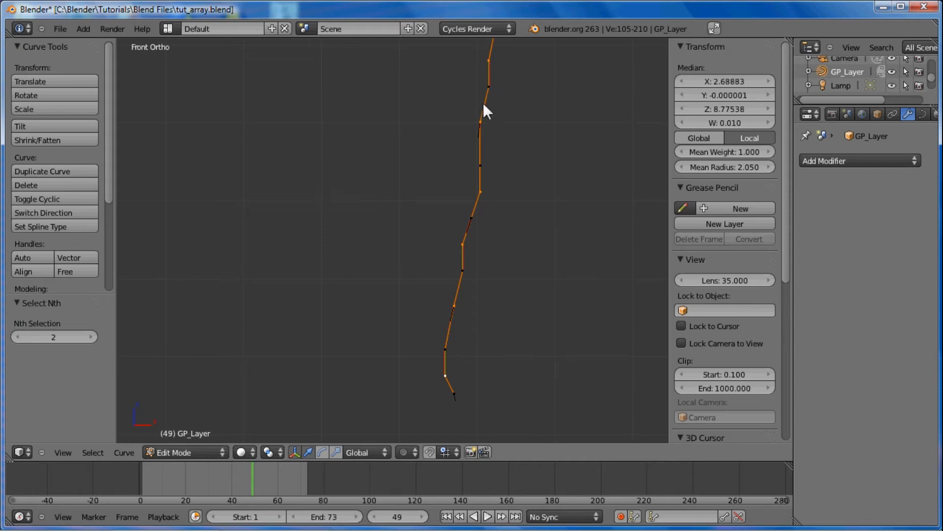
key("x")
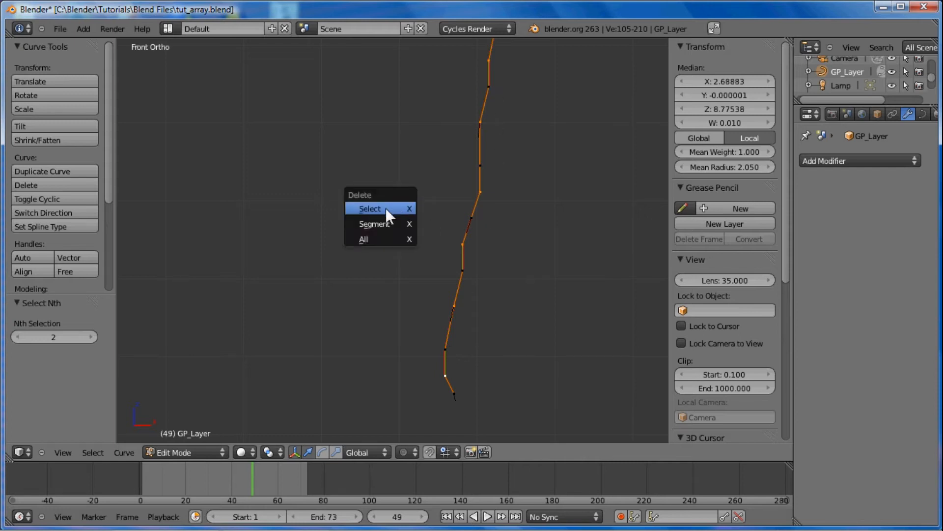
left_click(384, 213)
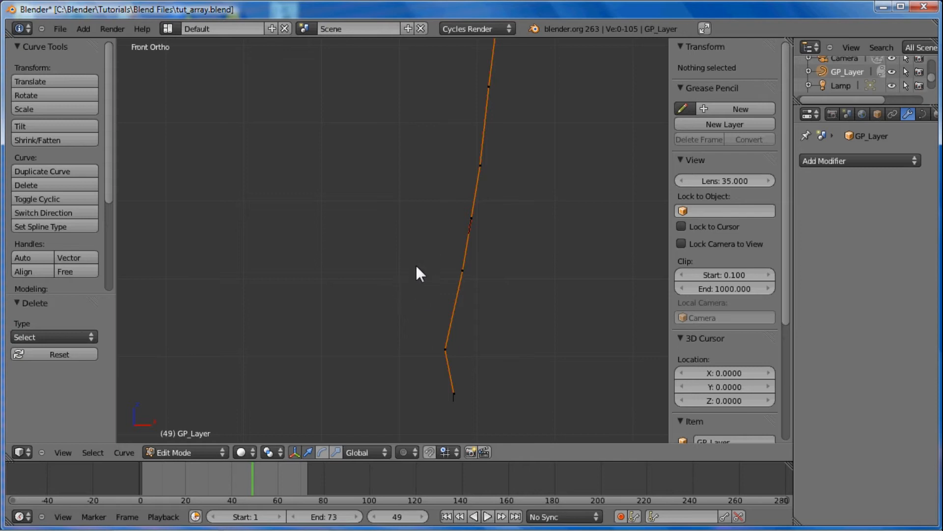
Select all curve points, make the point next to the path's lower end active, and delete every second point with Select Nth at 2.
key("a")
key("space")
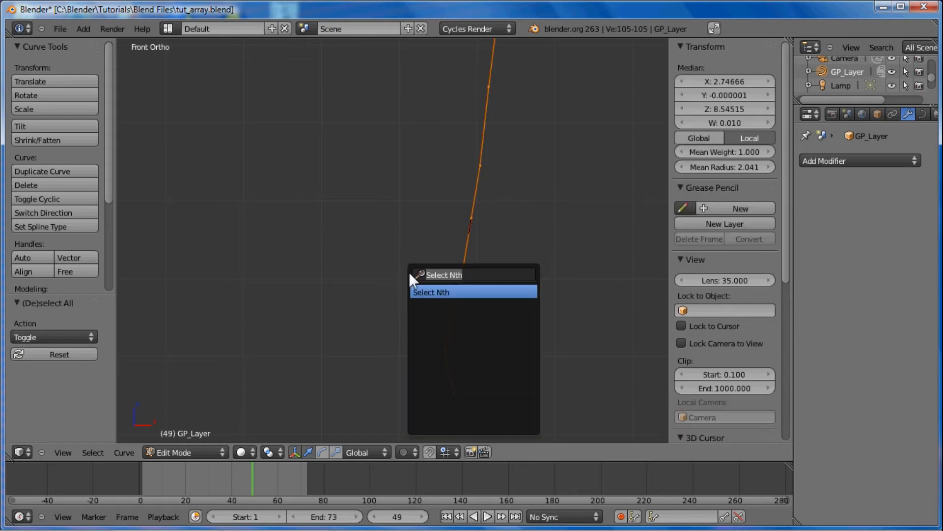
left_click(437, 291)
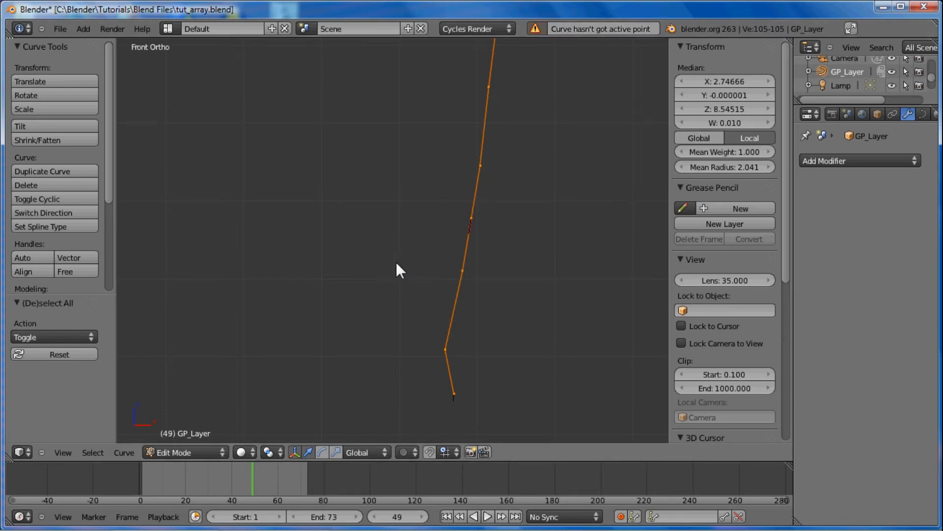
right_click(445, 348, "shift")
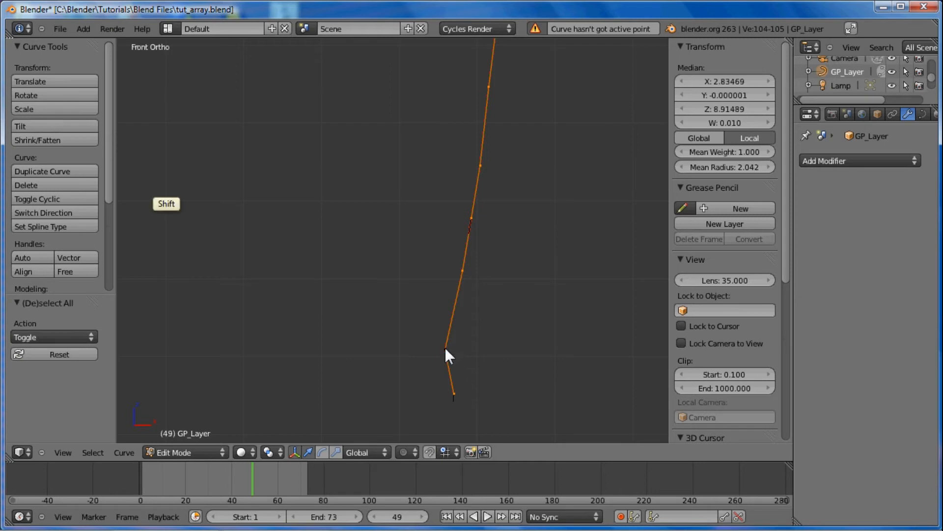
right_click(445, 348, "shift")
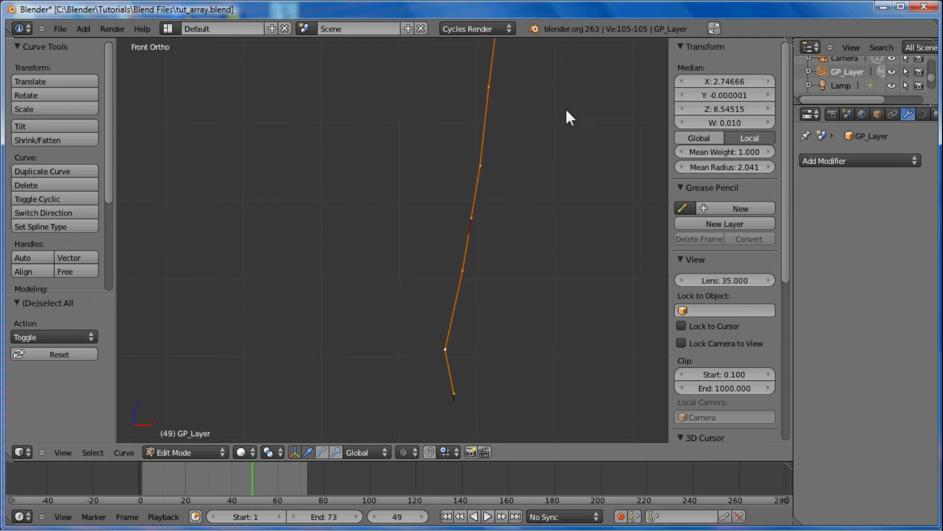
key("space")
type("select nth")
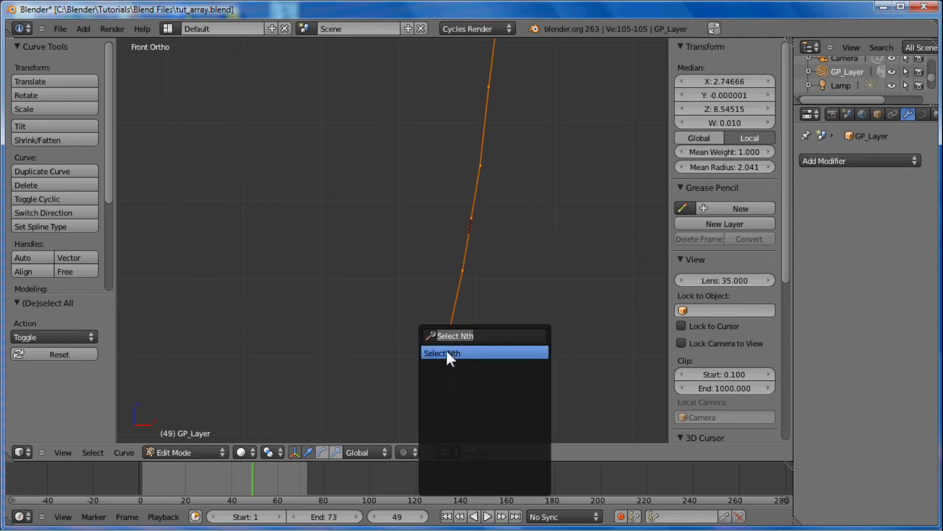
left_click(453, 355)
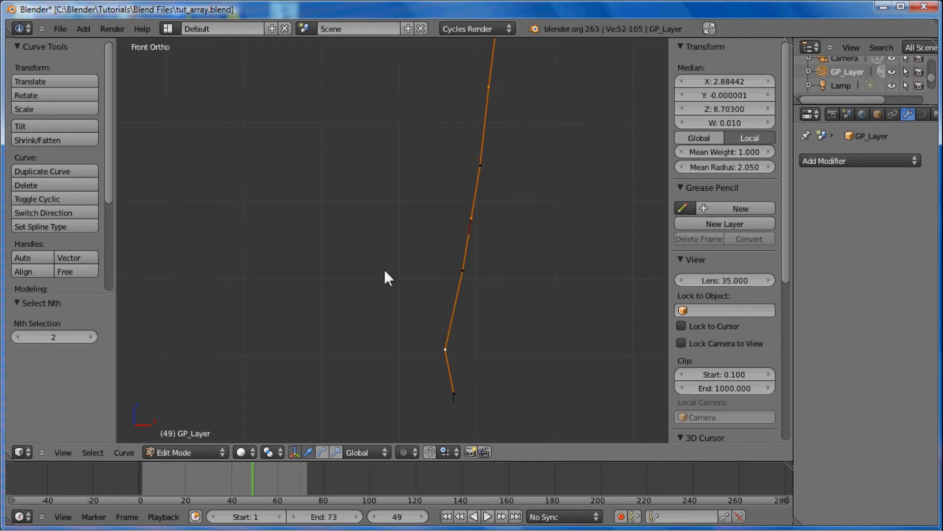
key("x")
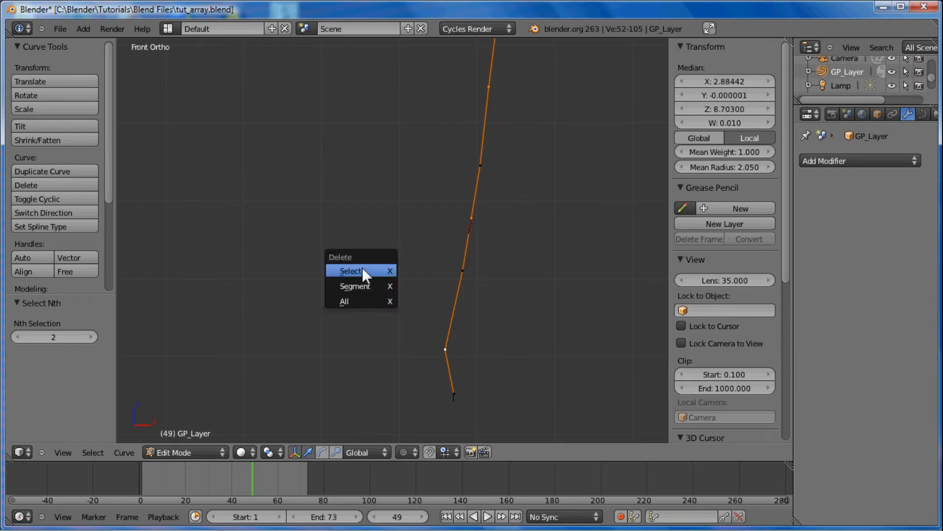
left_click(363, 271)
Thin the path again: reselect all remaining points, activate the second point from the lower end, and delete every second point.
middle_click_drag(448, 281, 369, 338, "ctrl")
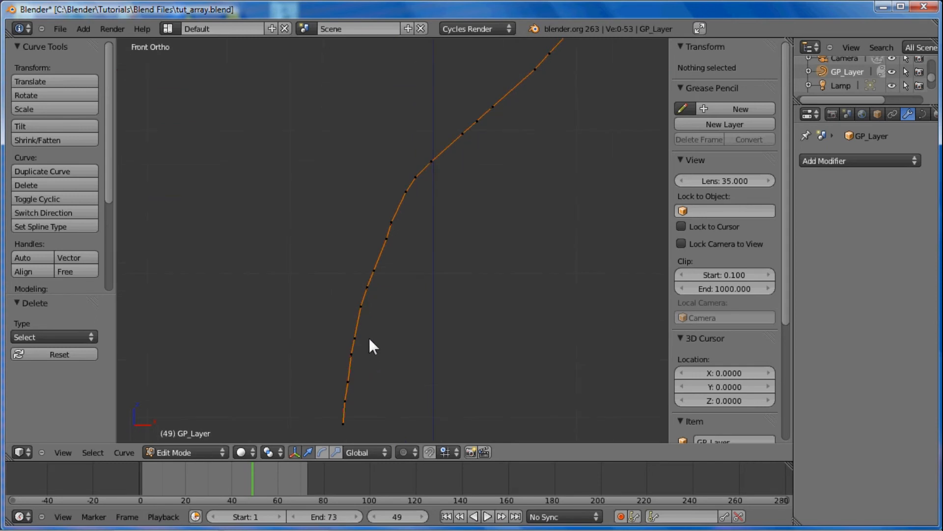
key("a")
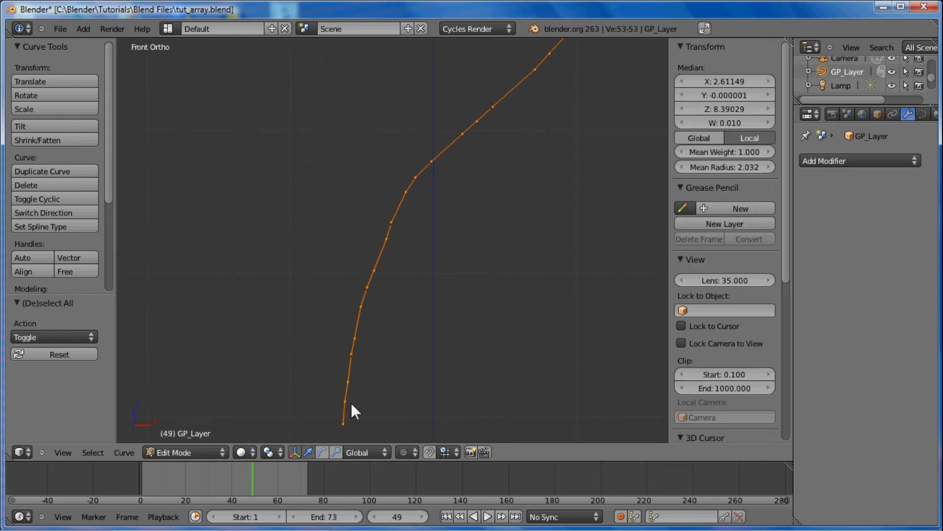
right_click(347, 402, "shift")
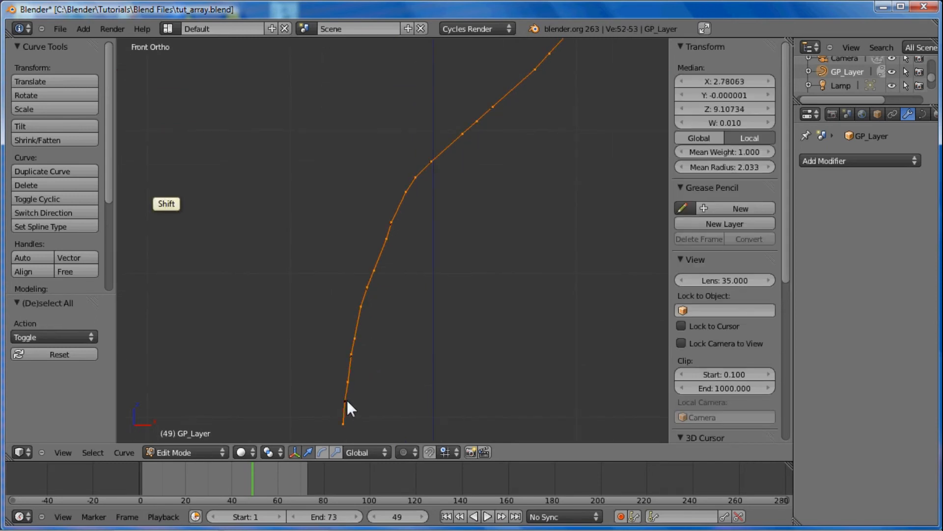
right_click(348, 400, "shift")
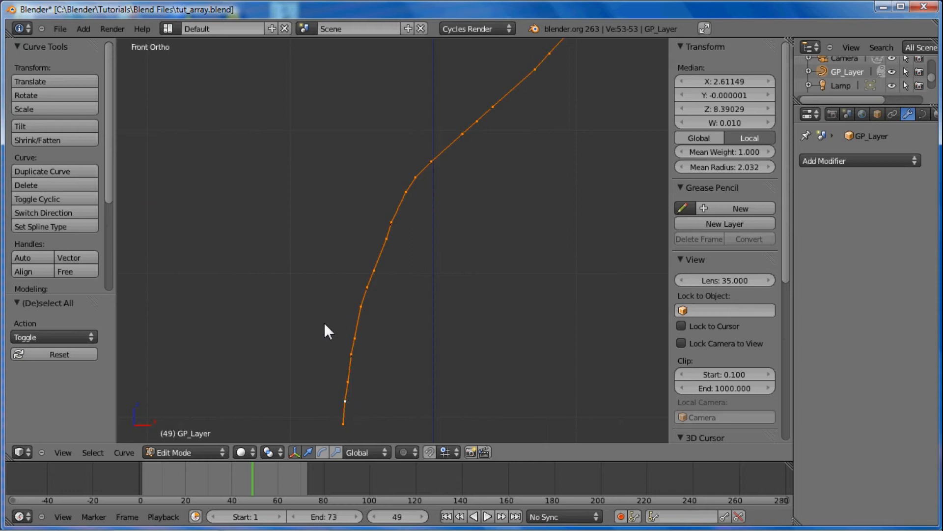
key("space")
type("select nth")
left_click(354, 343)
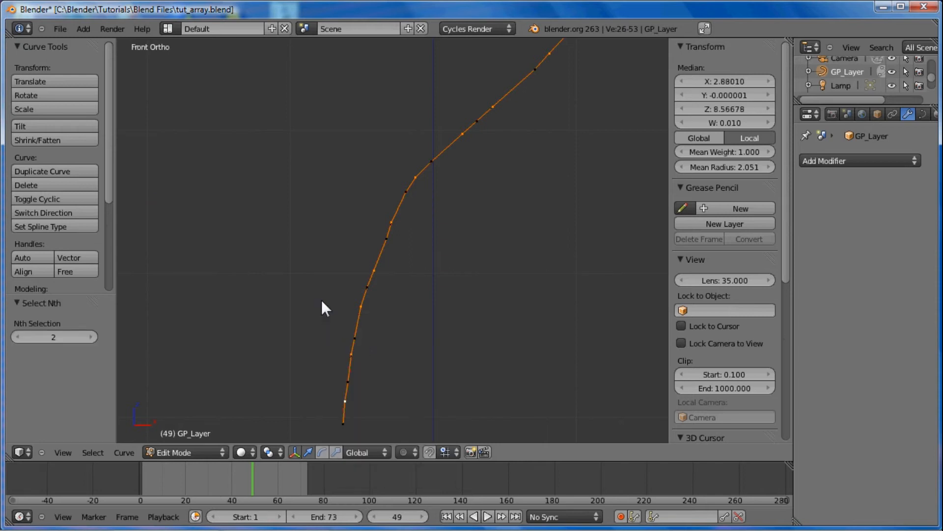
key("x")
left_click(305, 303)
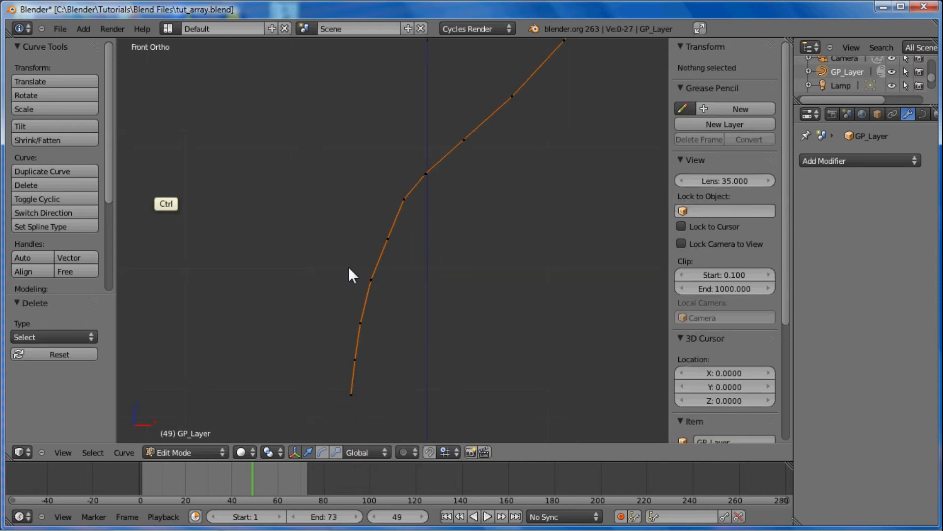
Frame the whole thinned path and return it to Object Mode.
key("shift+c")
key("shift+c")
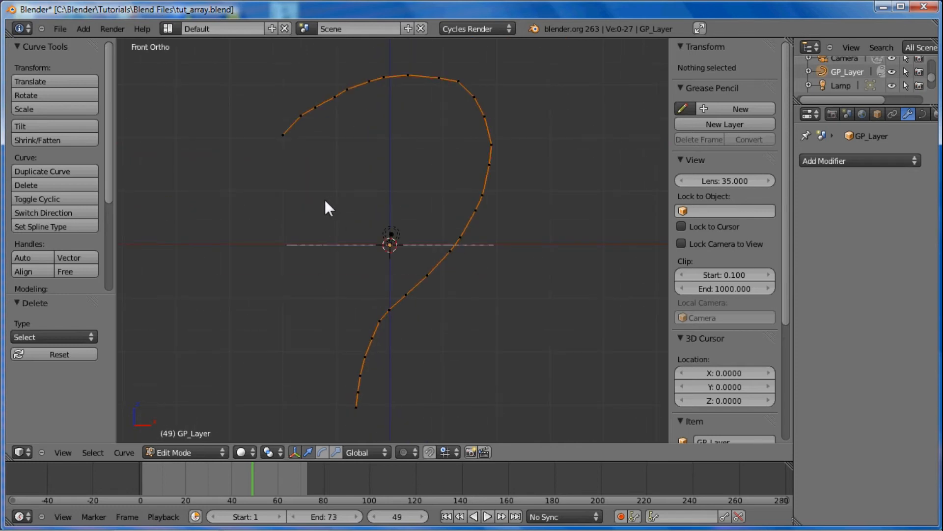
key("Tab")
middle_click_drag(360, 211, 342, 226, "ctrl")
middle_click_drag(334, 259, 331, 231, "shift")
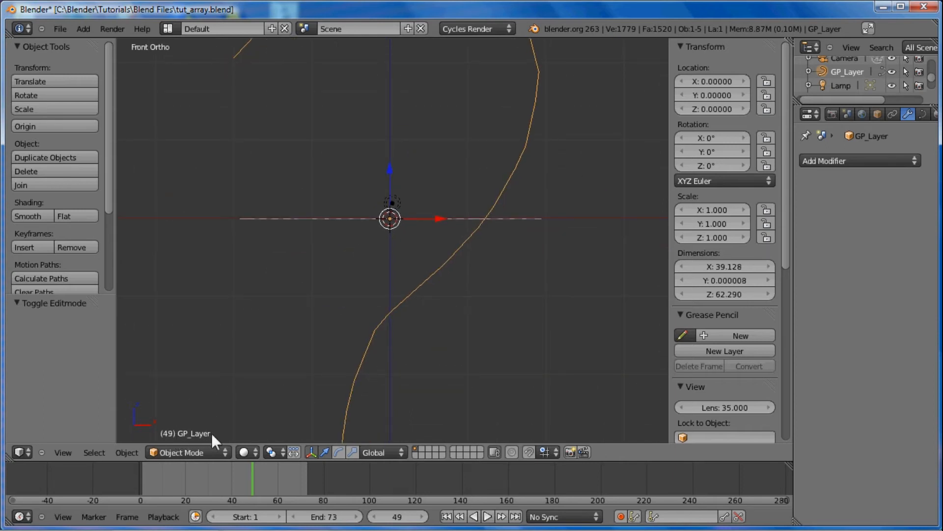
middle_click_drag(339, 281, 338, 228, "ctrl")
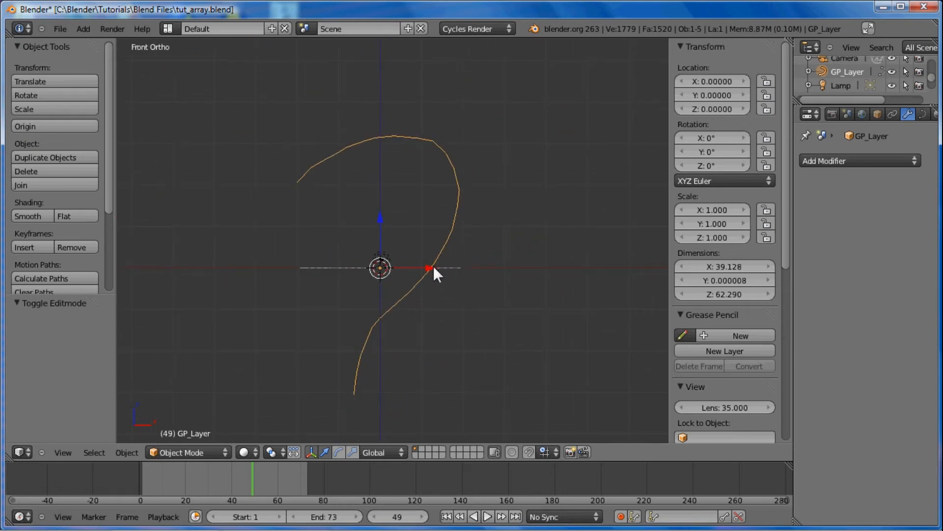
Select the Star, collapse its existing Array modifier settings, and add a second Array modifier followed by a second Curve modifier.
right_click(454, 270)
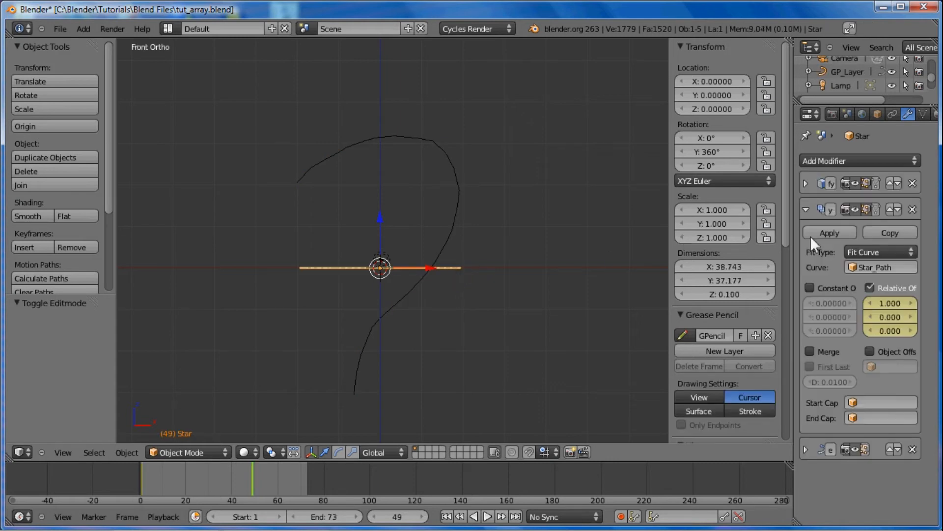
left_click(806, 209)
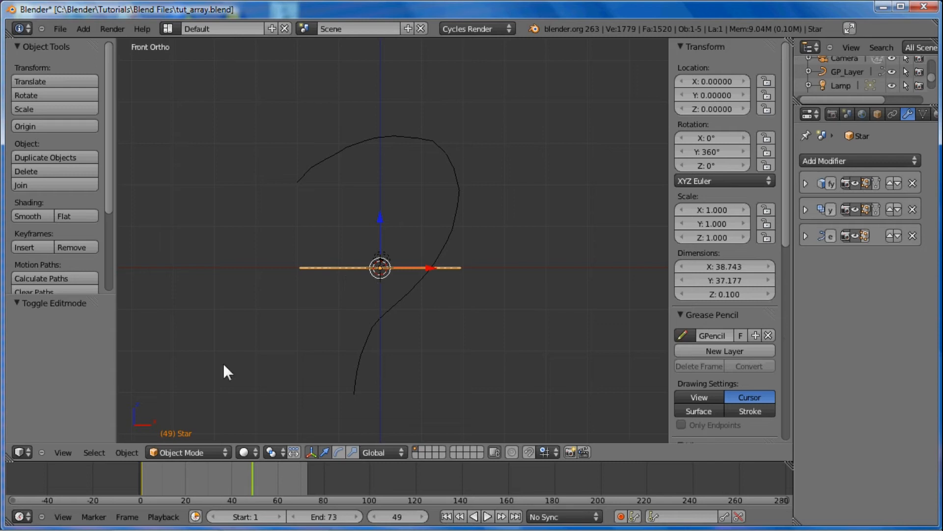
left_click(827, 161)
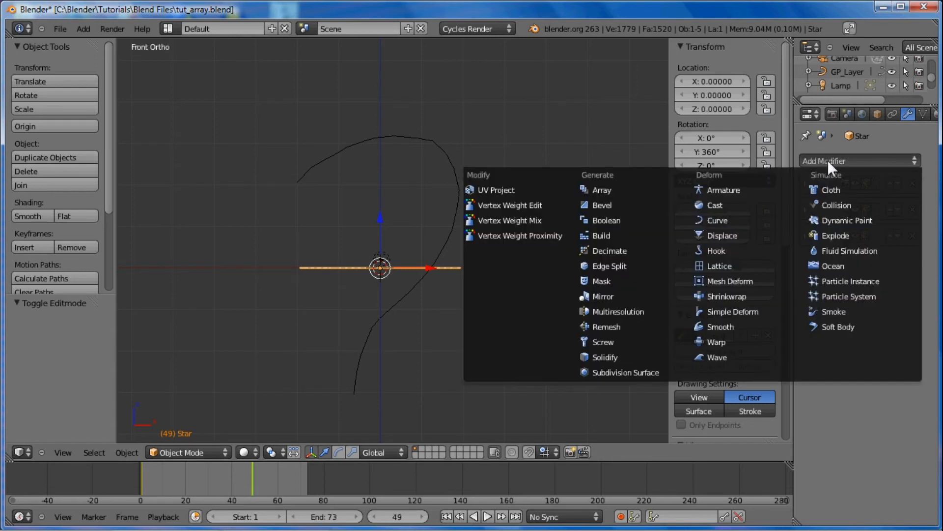
left_click(609, 189)
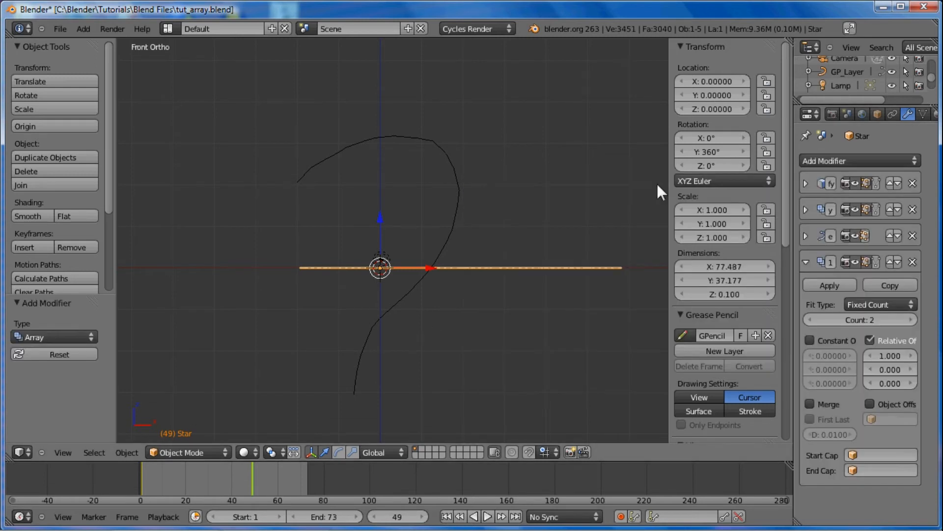
left_click(843, 160)
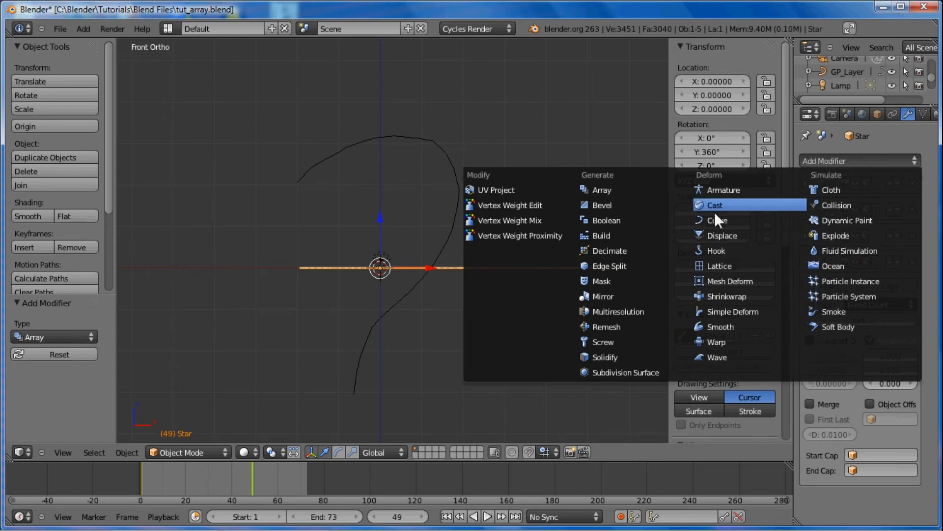
left_click(706, 222)
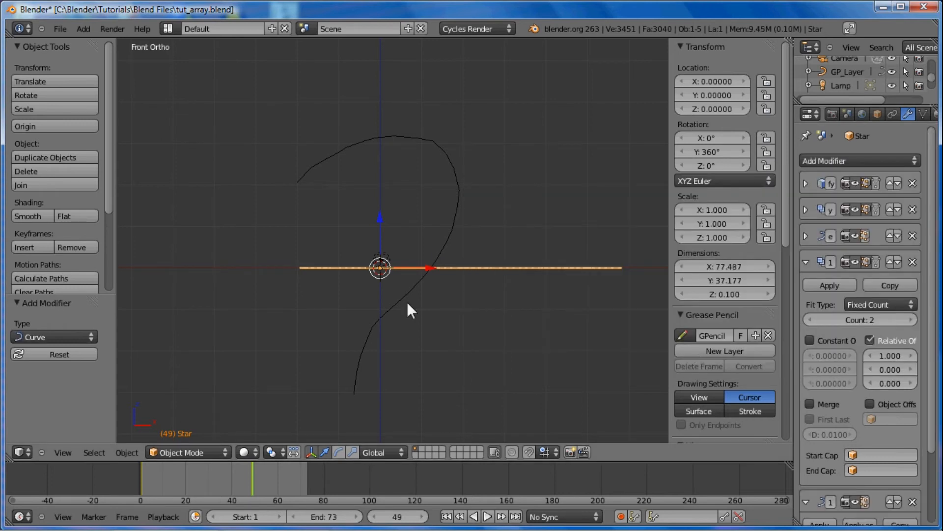
Set the new Array modifier's fit type to Fit Curve and choose GP_Layer as its curve.
scroll(407, 302, "down", 3)
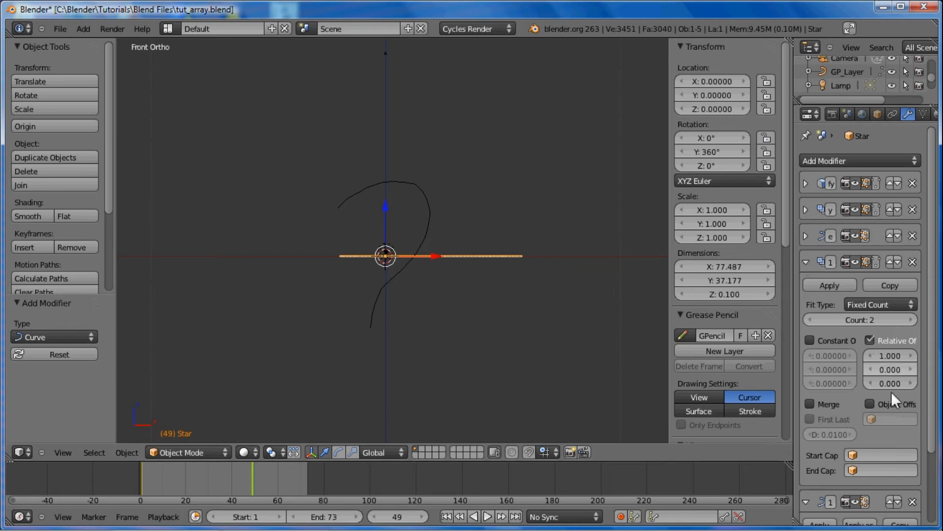
left_click(890, 303)
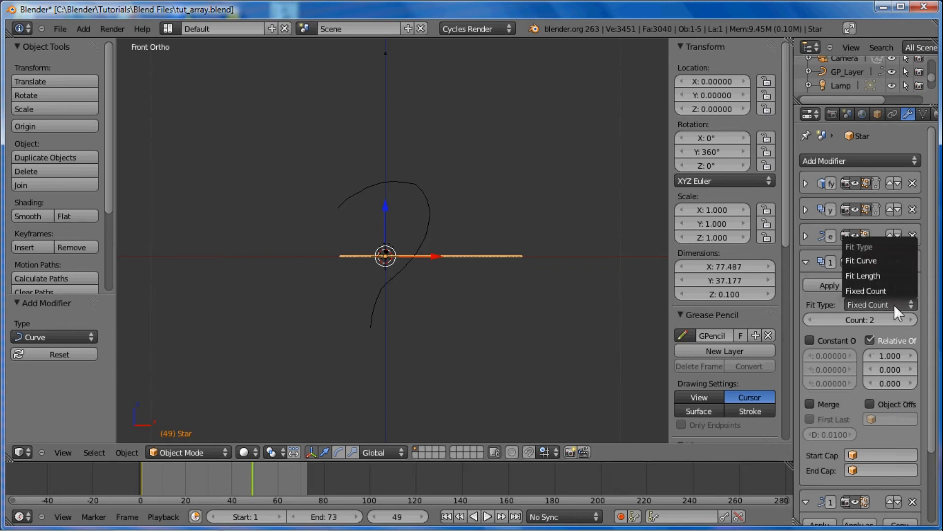
left_click(864, 260)
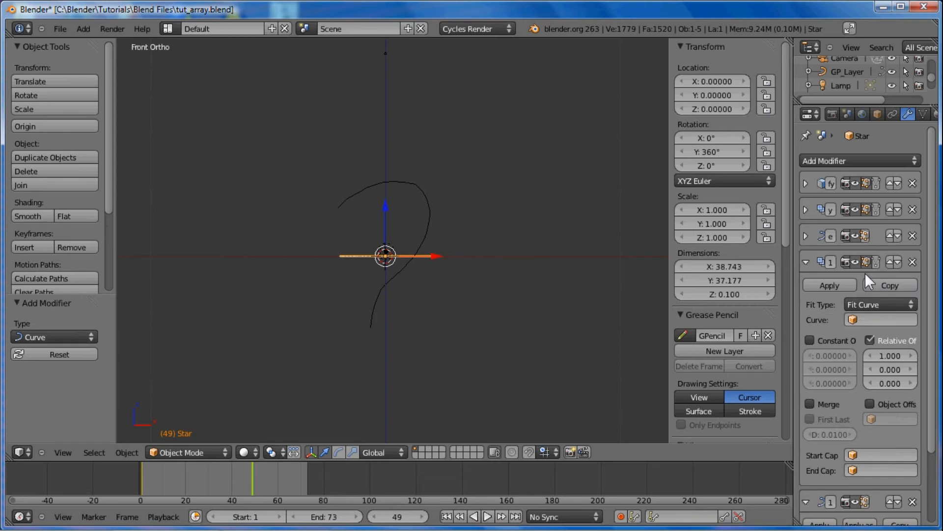
left_click(862, 319)
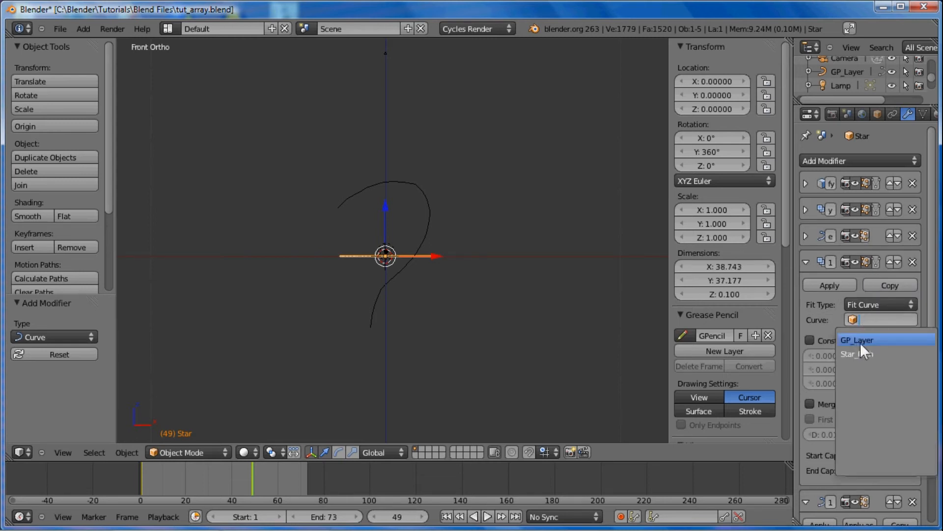
left_click(858, 338)
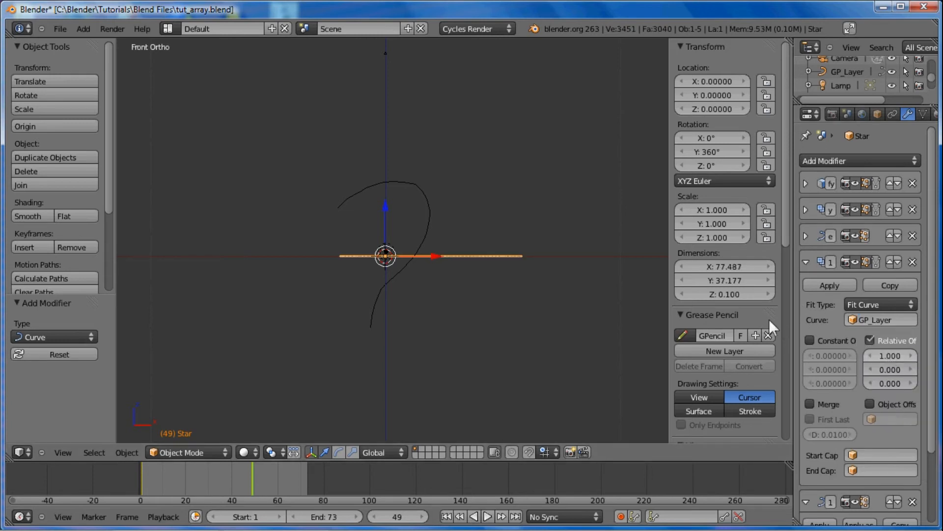
Set the new Array's relative offset to 0 on X and 8 on Z so the copies stack vertically.
middle_click_drag(410, 231, 397, 329)
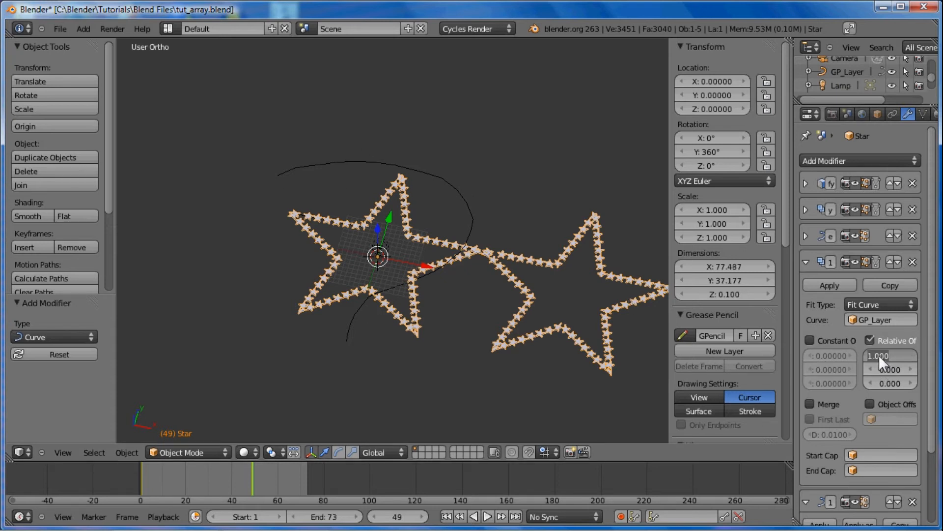
key("Return")
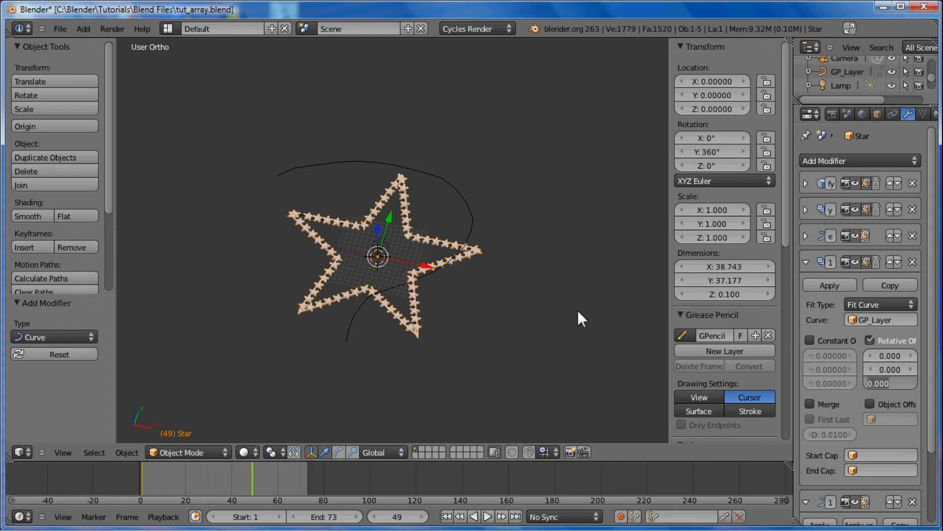
type("8")
key("shift")
key("ctrl")
key("Return")
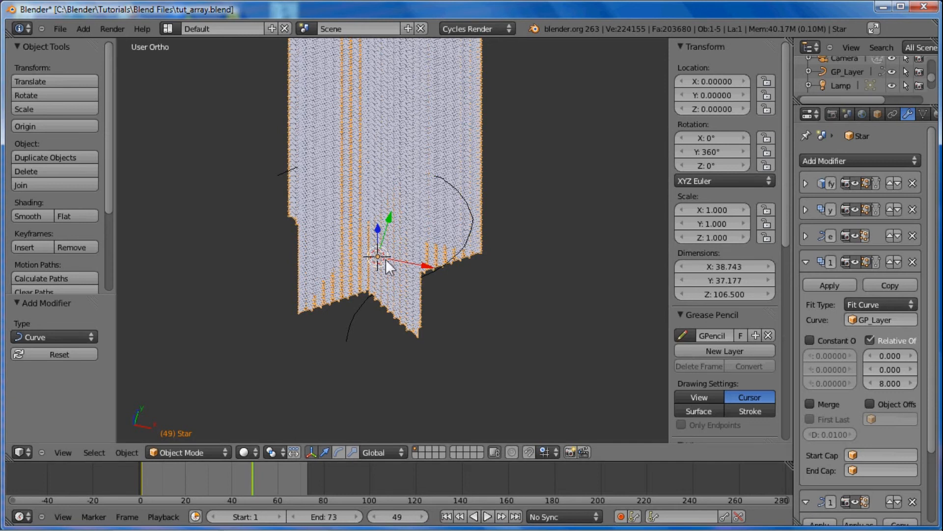
Increase the new Array's relative Z offset to 20 to space the stacked star outlines further apart.
middle_click_drag(412, 214, 362, 263)
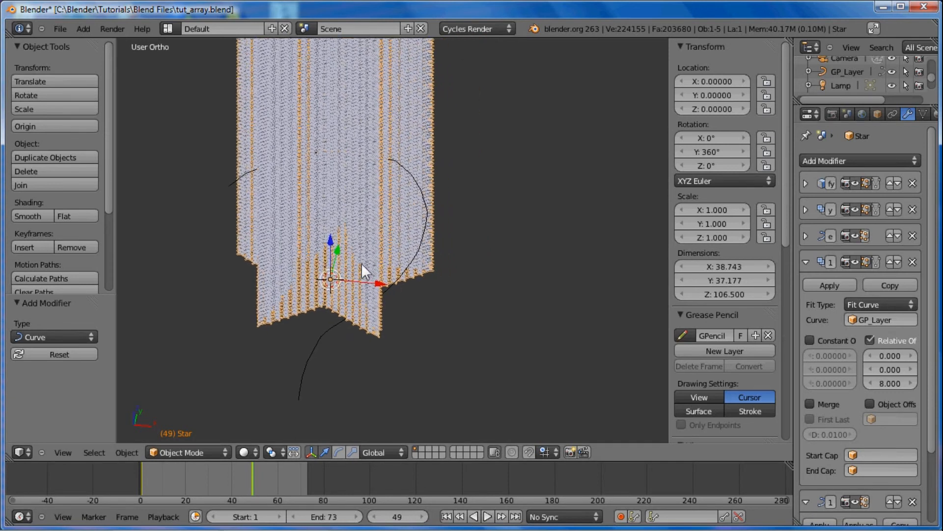
scroll(368, 245, "down", 4)
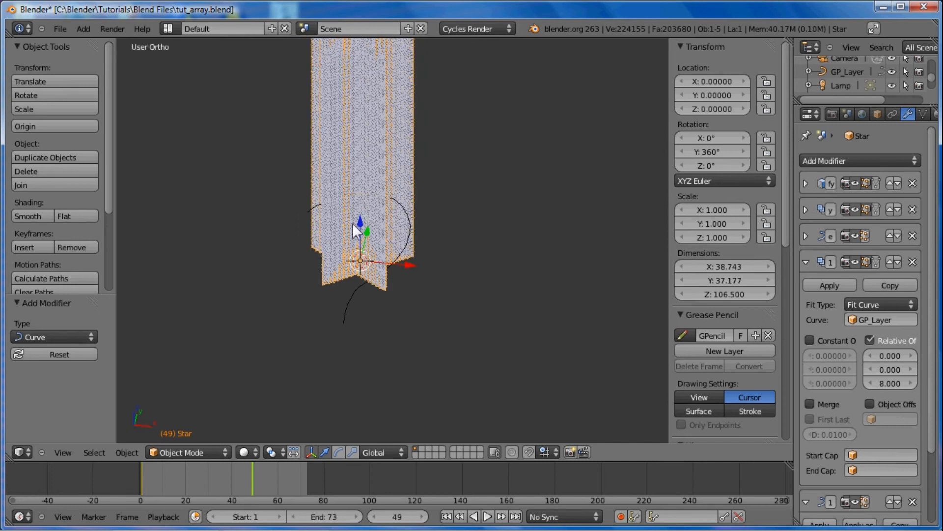
scroll(371, 201, "down", 3)
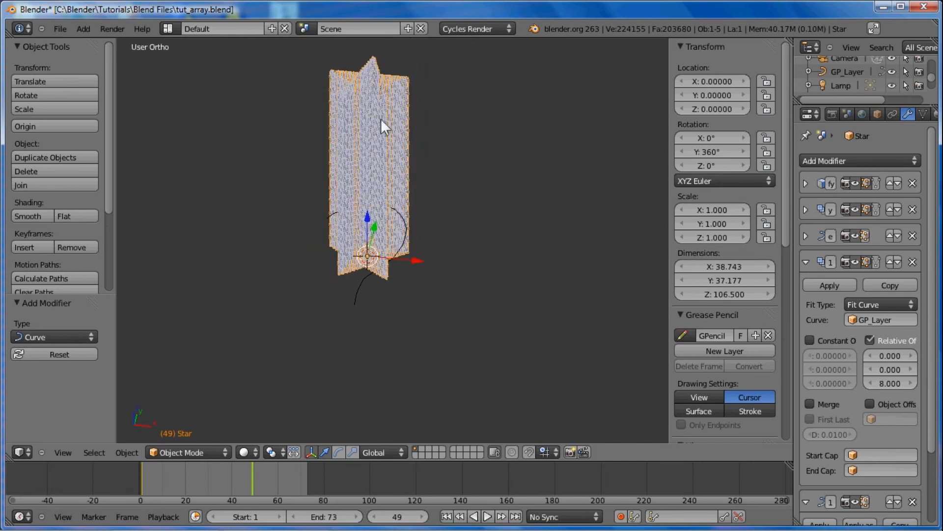
left_click(886, 383)
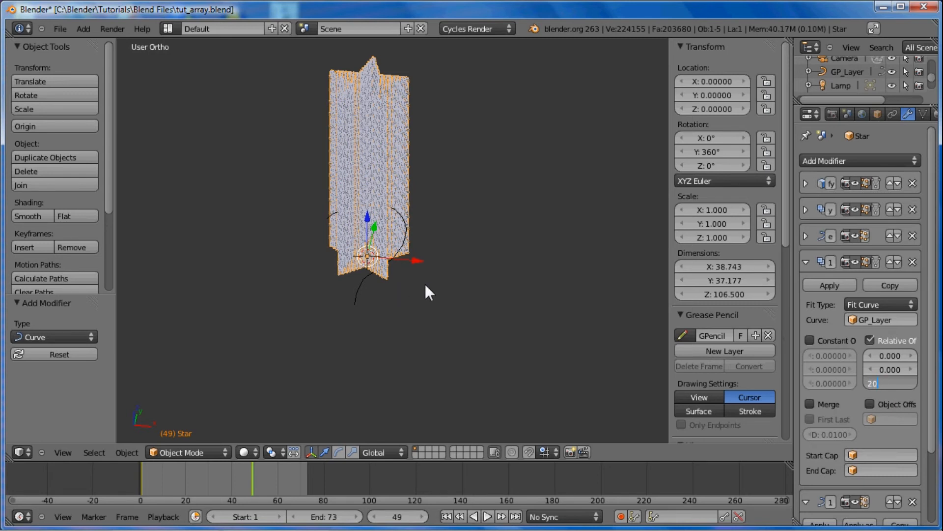
key("Return")
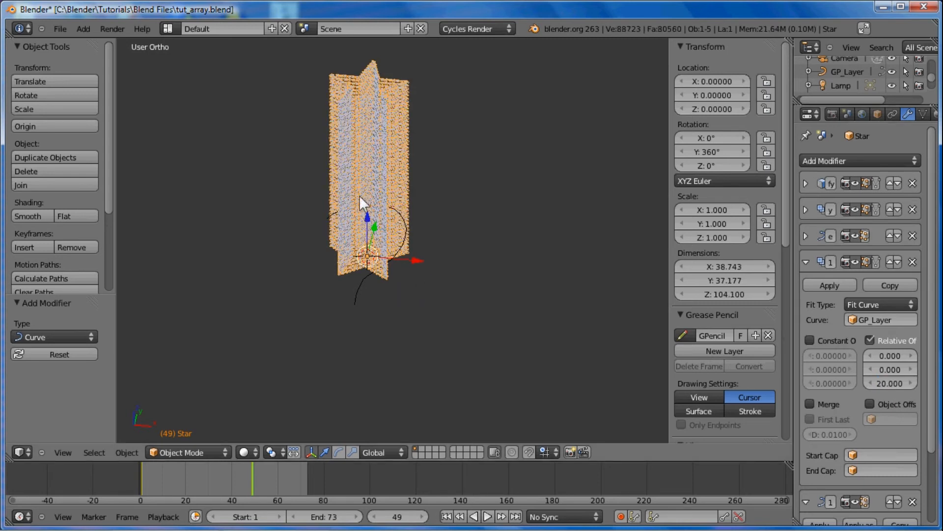
Set the second Array modifier's relative Z offset to 100 to spread the stacked star outlines.
scroll(366, 162, "up", 9)
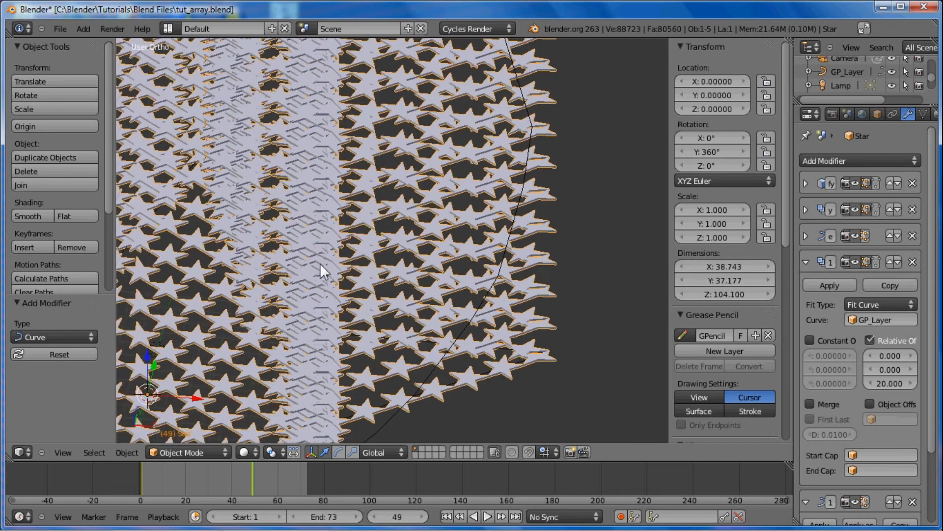
scroll(345, 190, "down", 8)
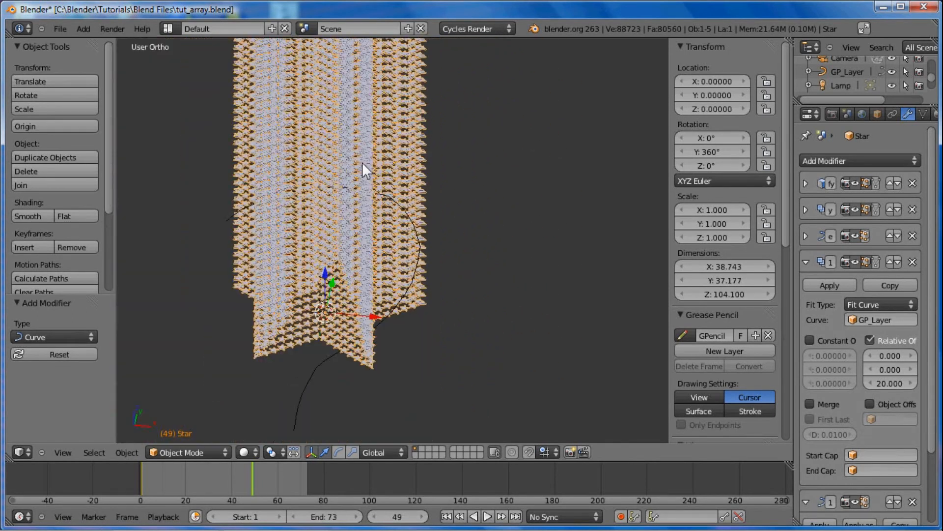
mouse_move(349, 210)
middle_mouse_down()
mouse_move(347, 244)
mouse_move(329, 245)
mouse_move(337, 204)
mouse_move(351, 202)
middle_mouse_up()
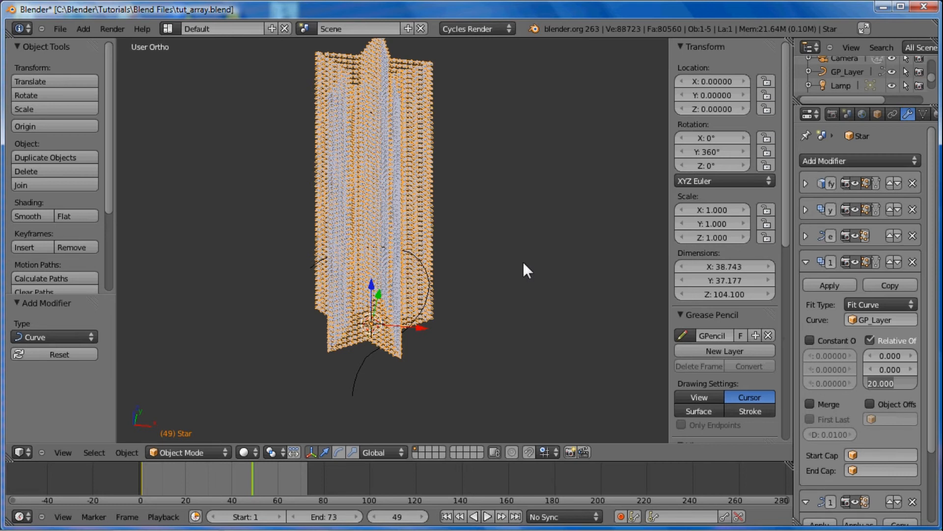
type("100")
key("Return")
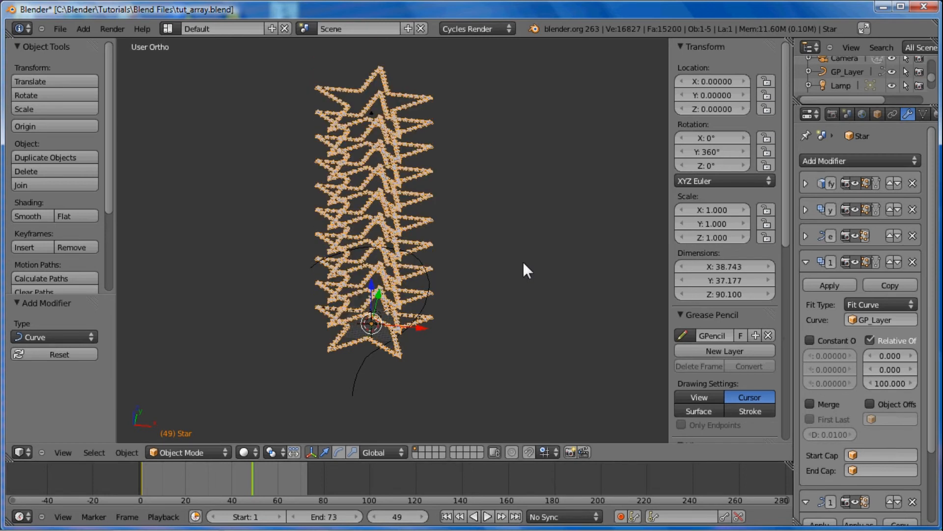
middle_click_drag(382, 269, 392, 205, "ctrl")
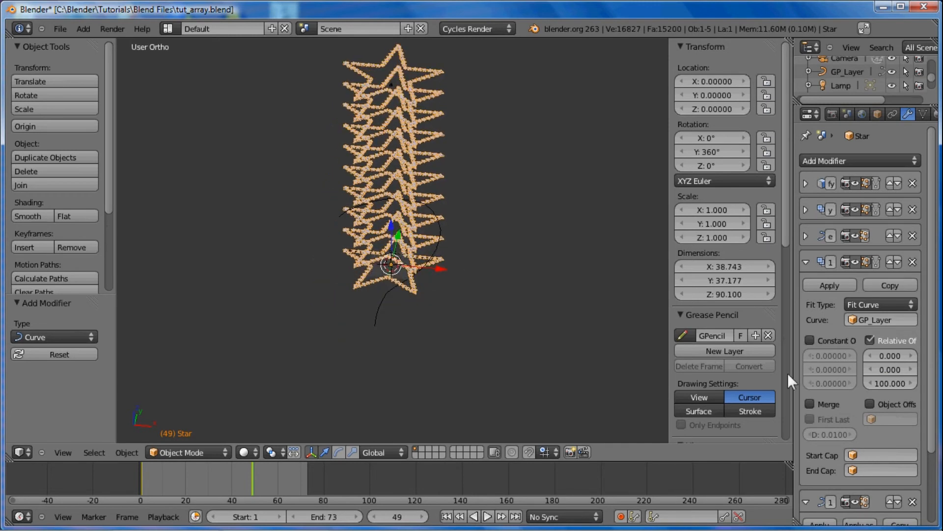
Collapse the second Array settings and set the second Curve modifier's object to GP_Layer with Z as the deformation axis.
left_click(806, 263)
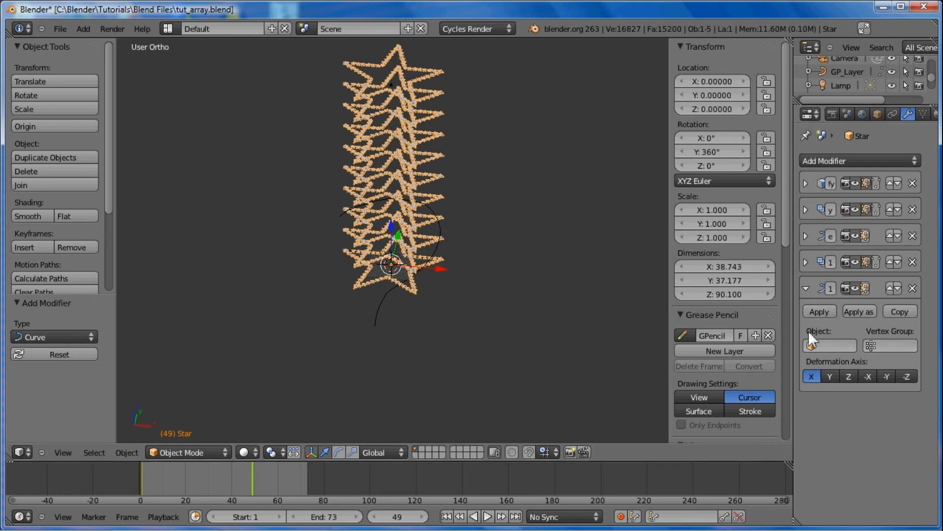
left_click(821, 346)
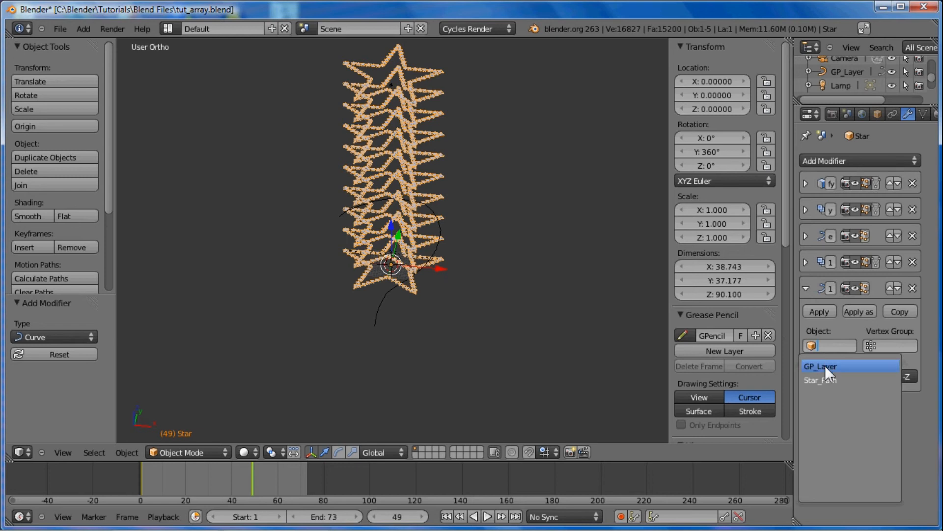
left_click(825, 367)
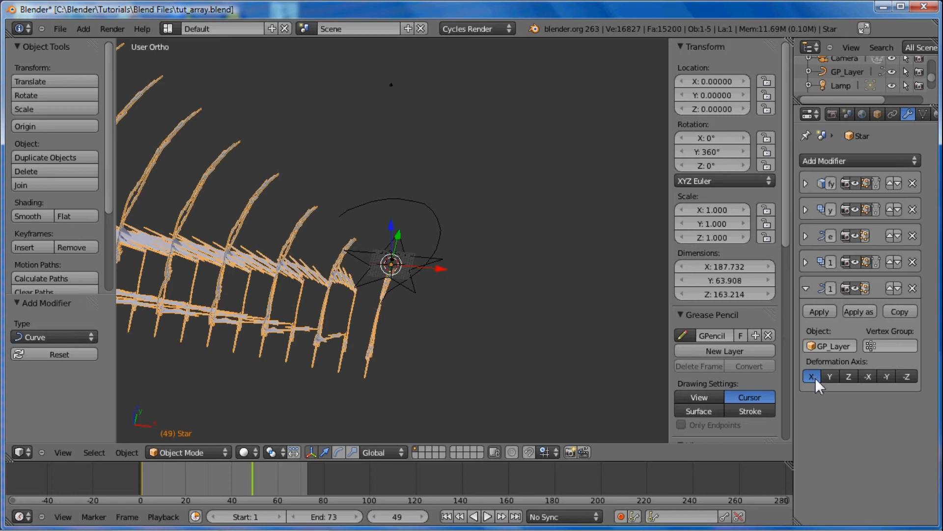
left_click(846, 377)
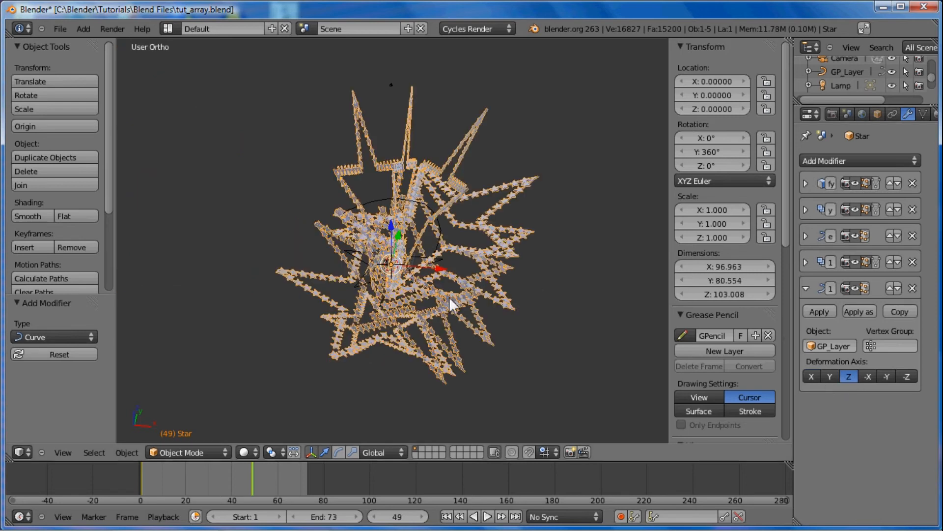
middle_click_drag(424, 288, 435, 261)
Select the GP_Layer curve and scale all its points up by about 2.53 in Edit Mode.
right_click(424, 186)
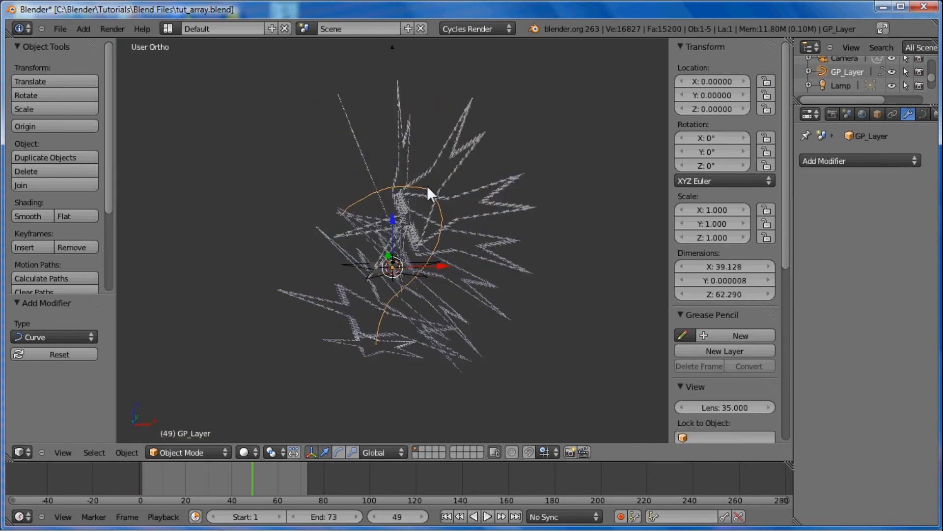
scroll(383, 220, "down", 3)
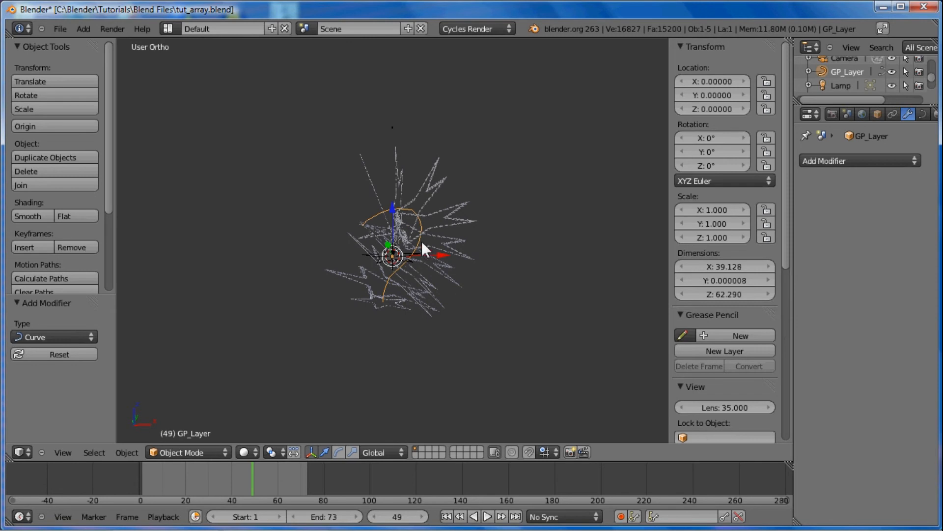
key("Tab")
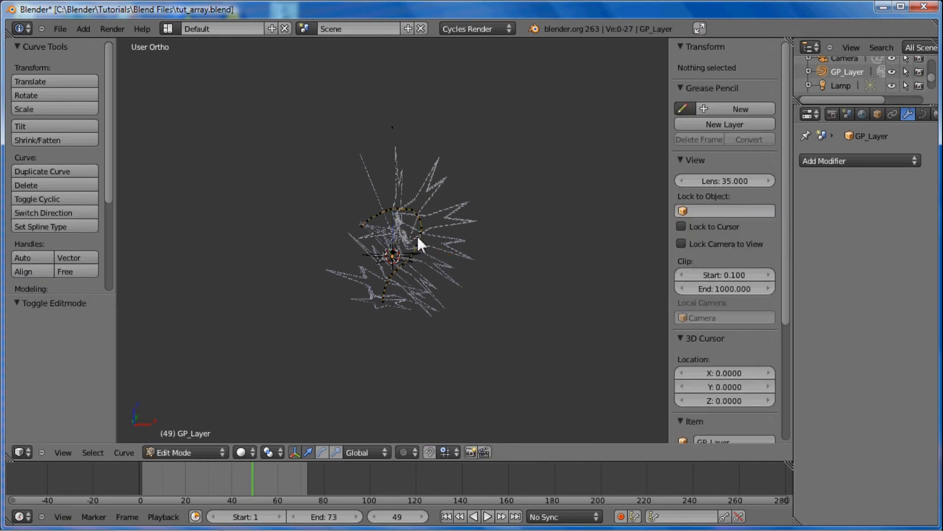
key("a")
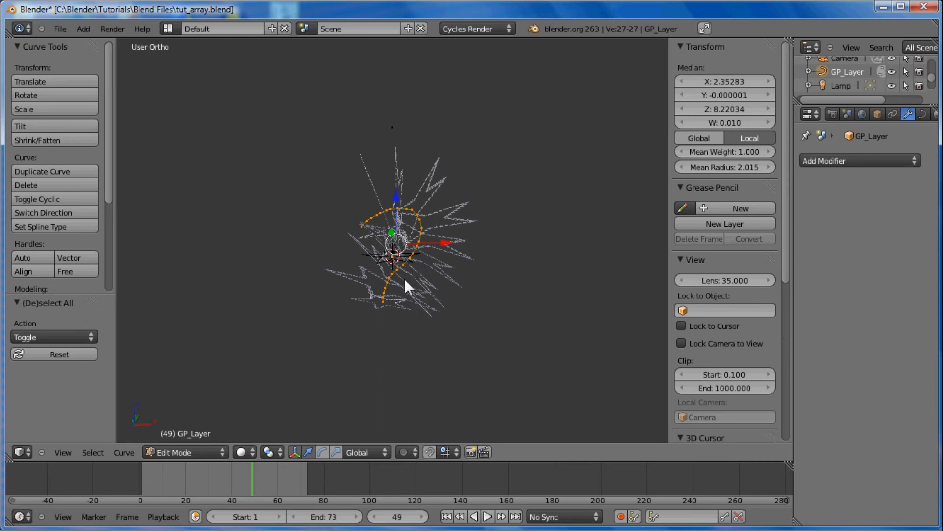
key("s")
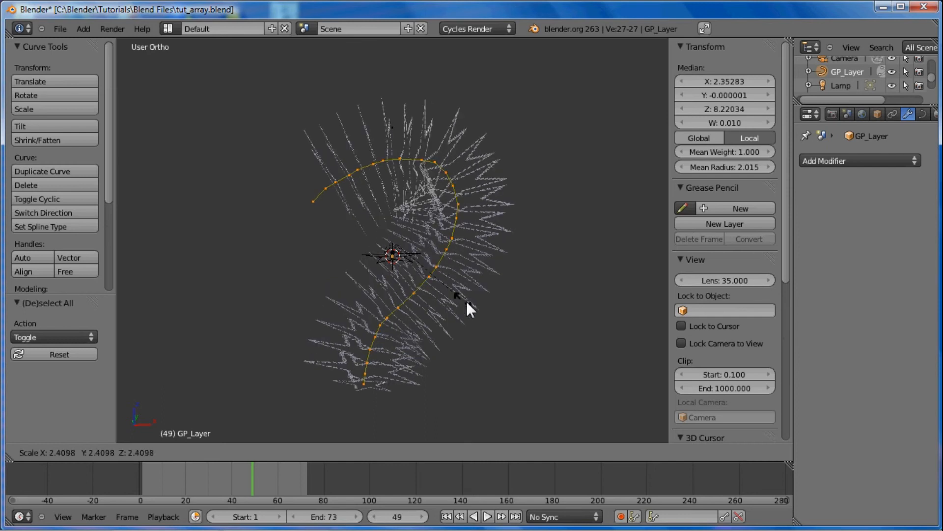
left_click(459, 302)
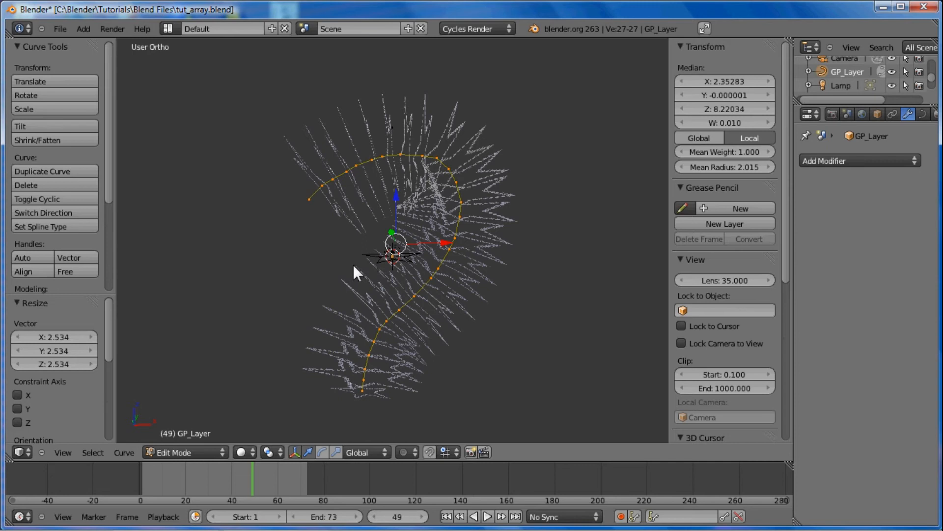
key("Tab")
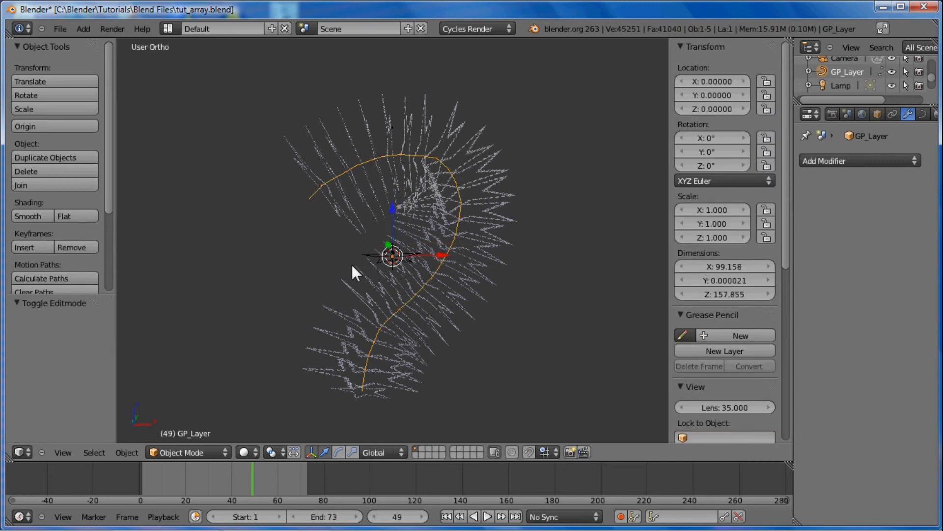
Examine from several angles how the star outlines follow the enlarged GP_Layer curve.
middle_click_drag(455, 195, 344, 318, "shift")
scroll(360, 119, "down", 6)
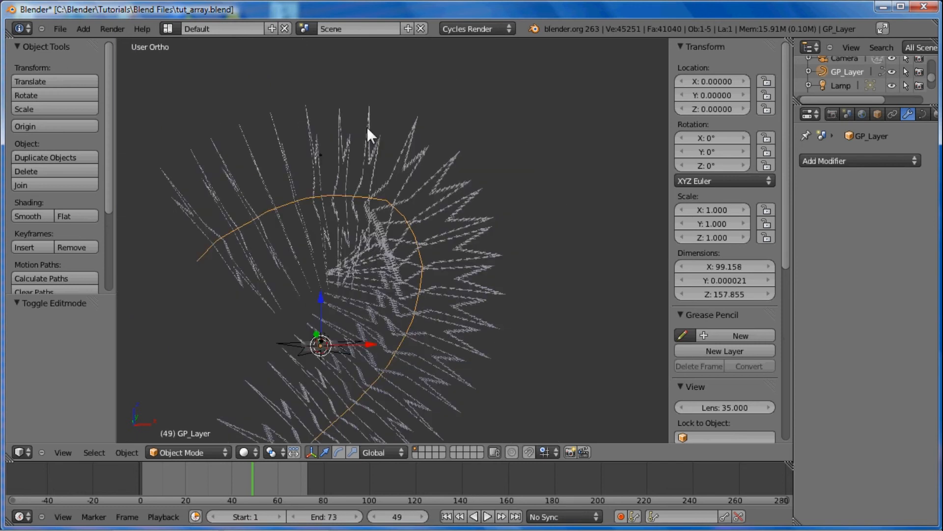
middle_click_drag(428, 269, 337, 289)
middle_click_drag(376, 237, 350, 284)
scroll(348, 281, "up", 5)
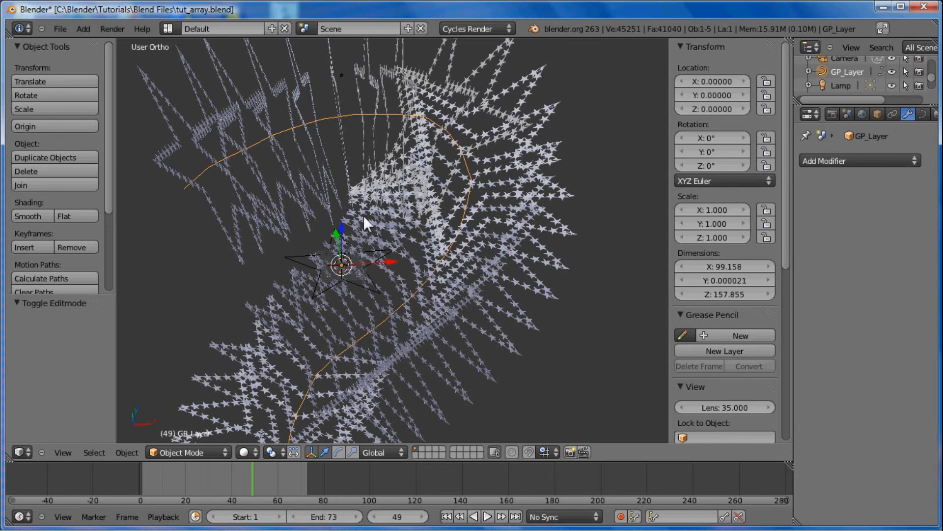
scroll(371, 240, "down", 4)
middle_click_drag(388, 210, 320, 192)
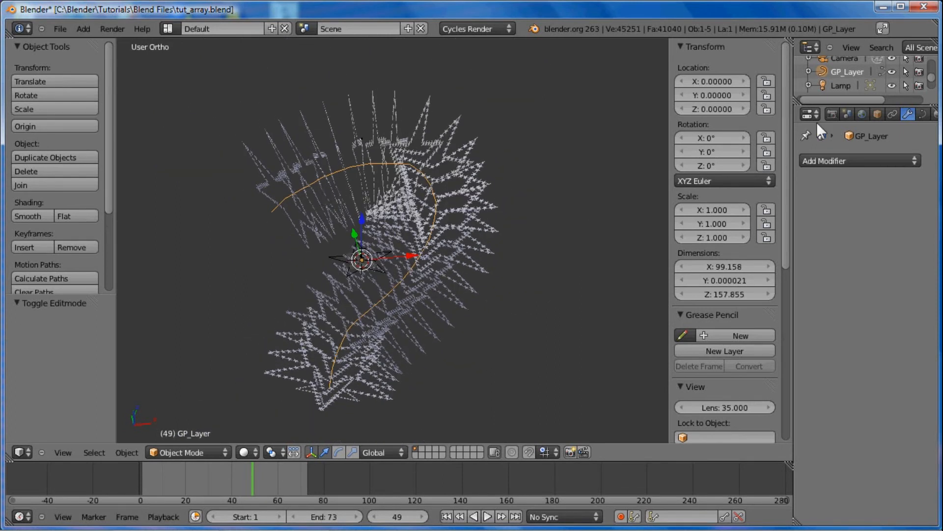
Add a basis shape key and a second shape key to the GP_Layer curve.
left_click(923, 115)
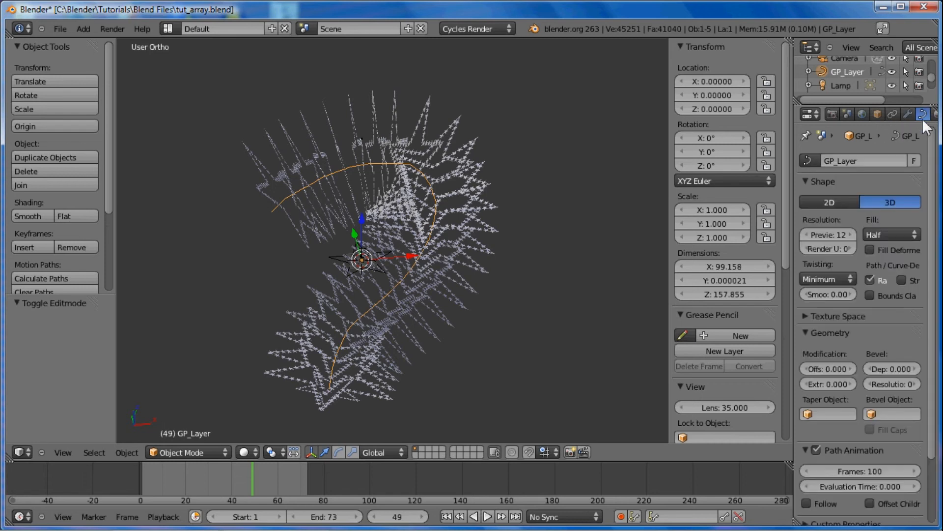
scroll(909, 234, "down", 4)
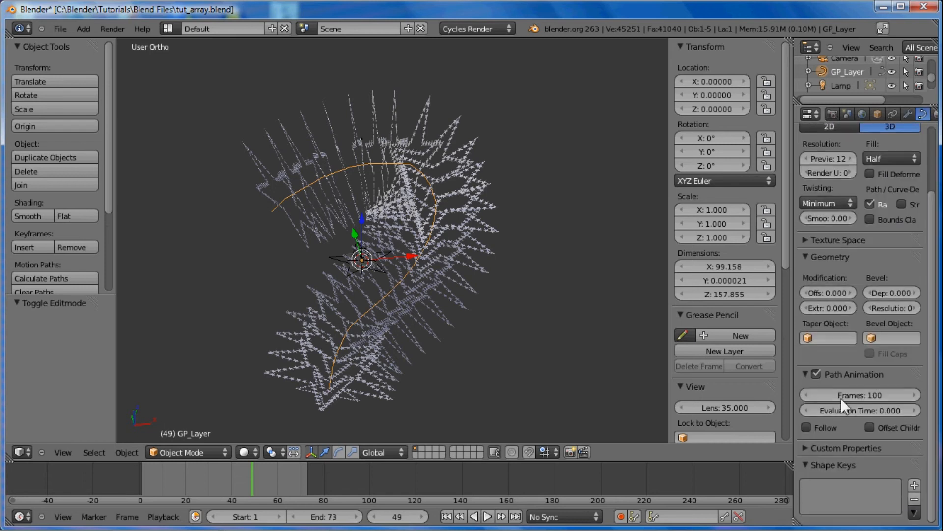
left_click(915, 485)
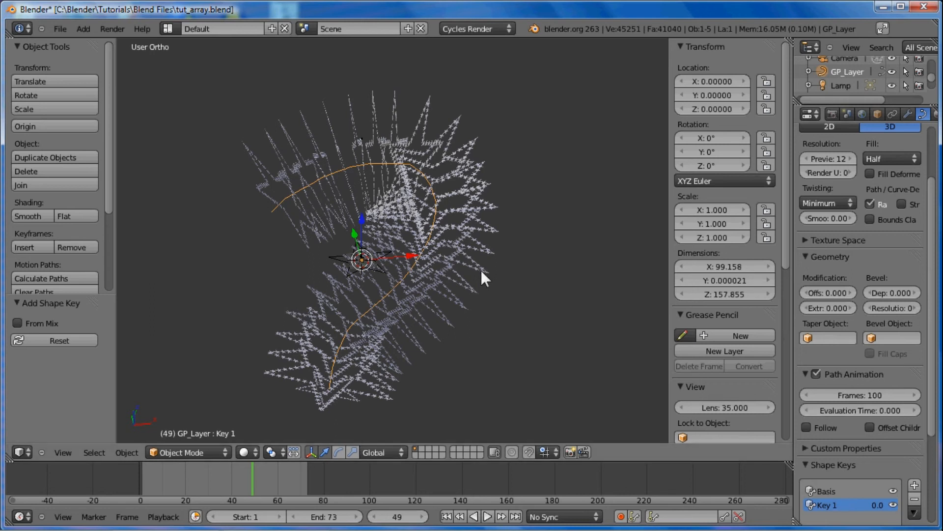
With Key 1 active, scale all GP_Layer curve points down to about 0.057, and again to about 0.487, in Edit Mode.
key("Tab")
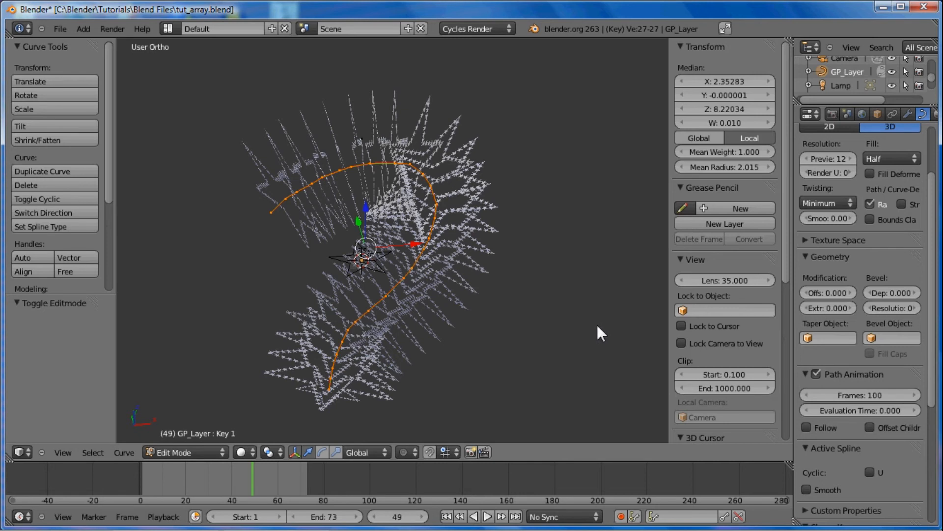
key("s")
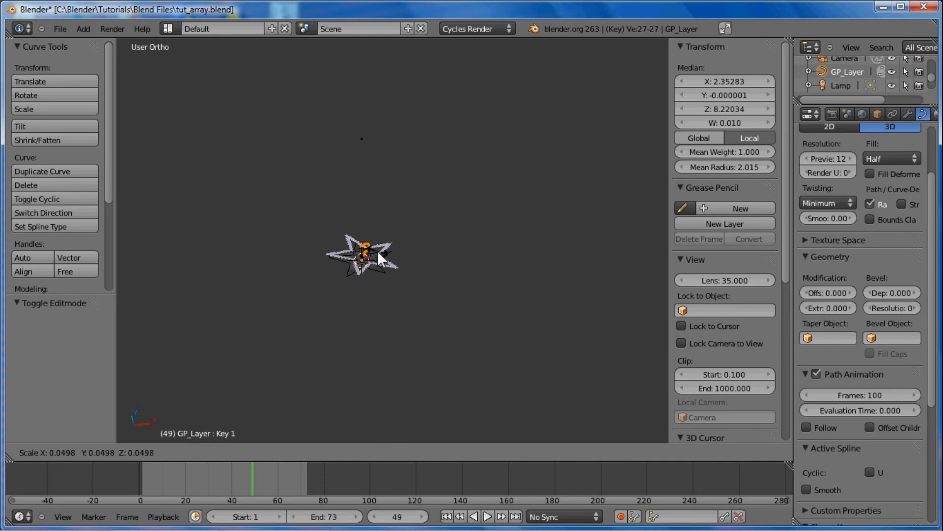
left_click(376, 252)
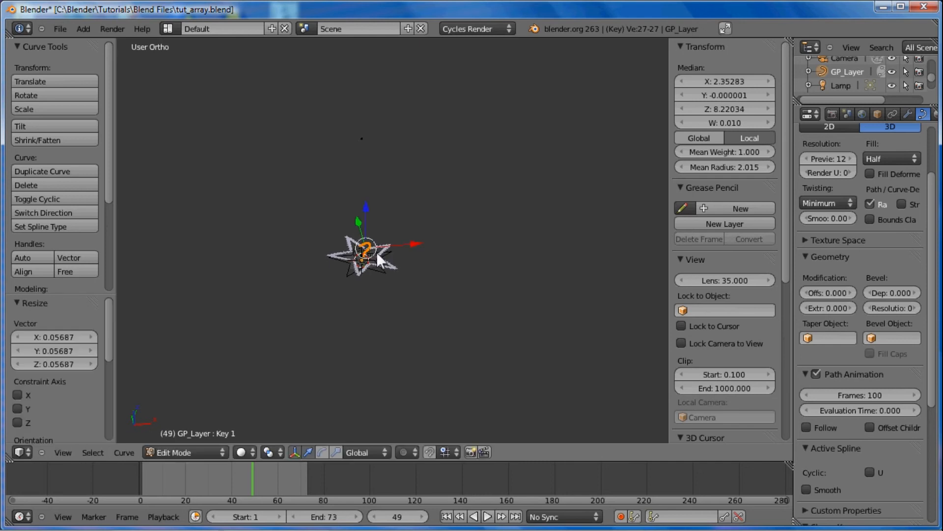
scroll(342, 251, "up", 8)
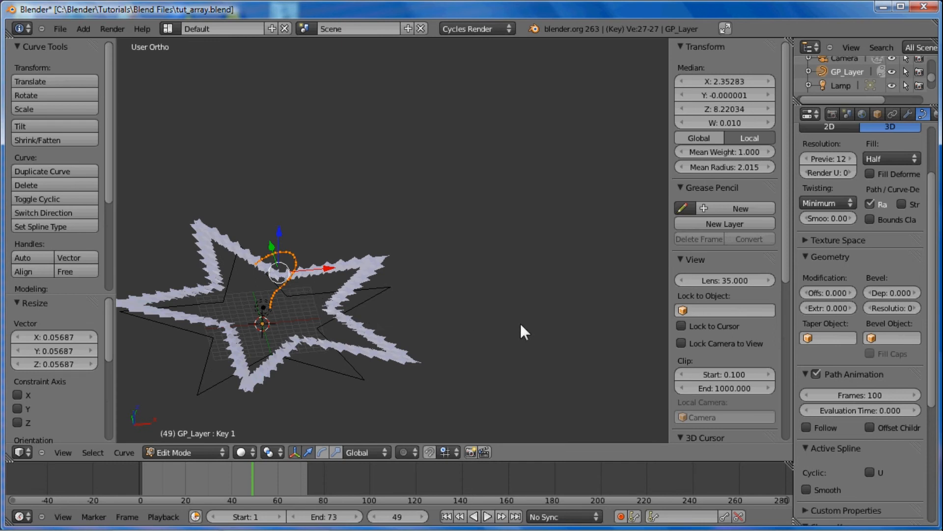
key("s")
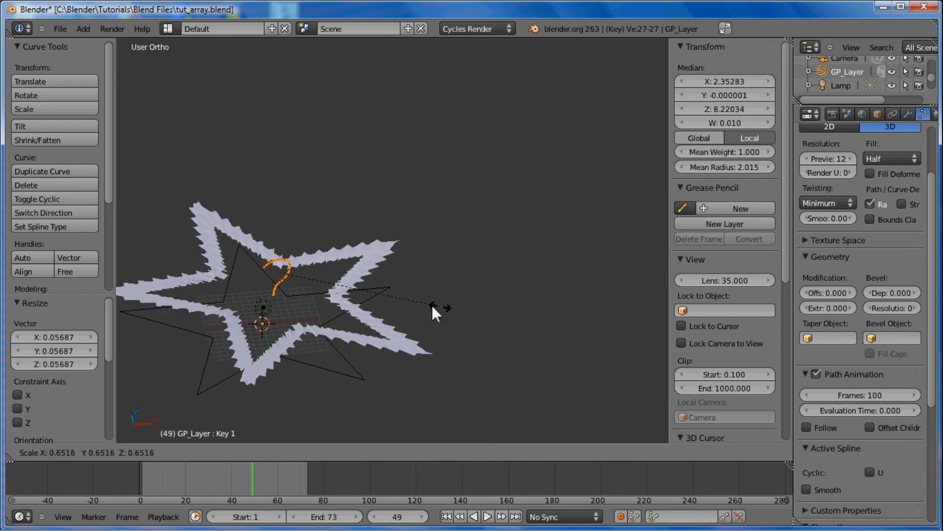
left_click(399, 303)
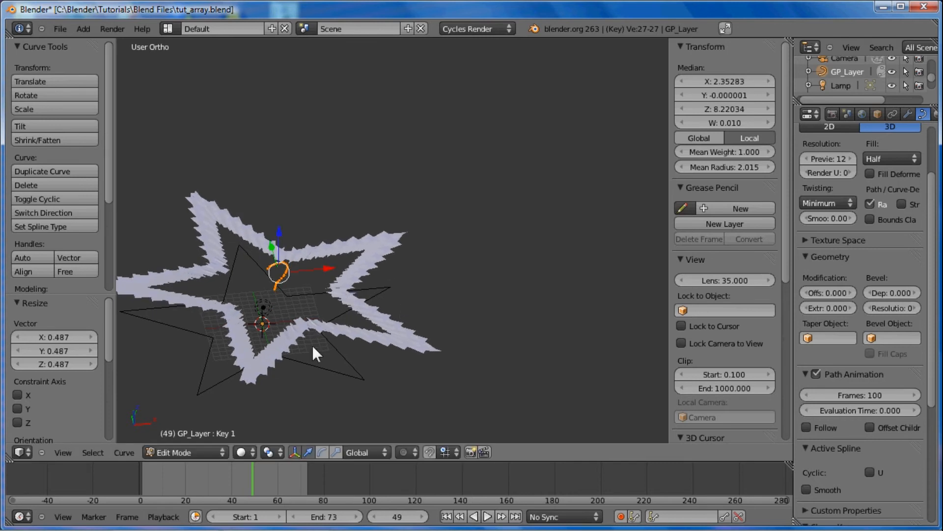
key("Tab")
Keyframe the Key 1 shape key's value of 0 at frame 49.
scroll(365, 201, "down", 4)
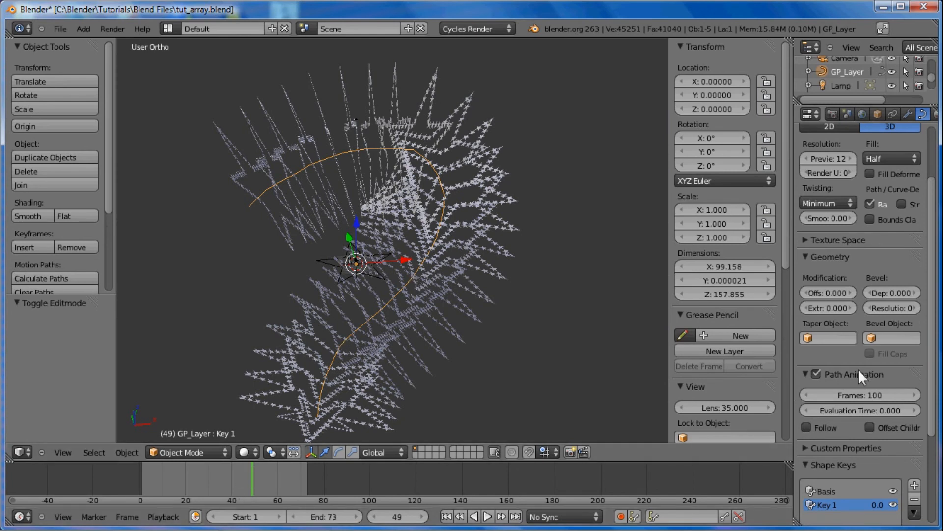
scroll(921, 402, "down", 5)
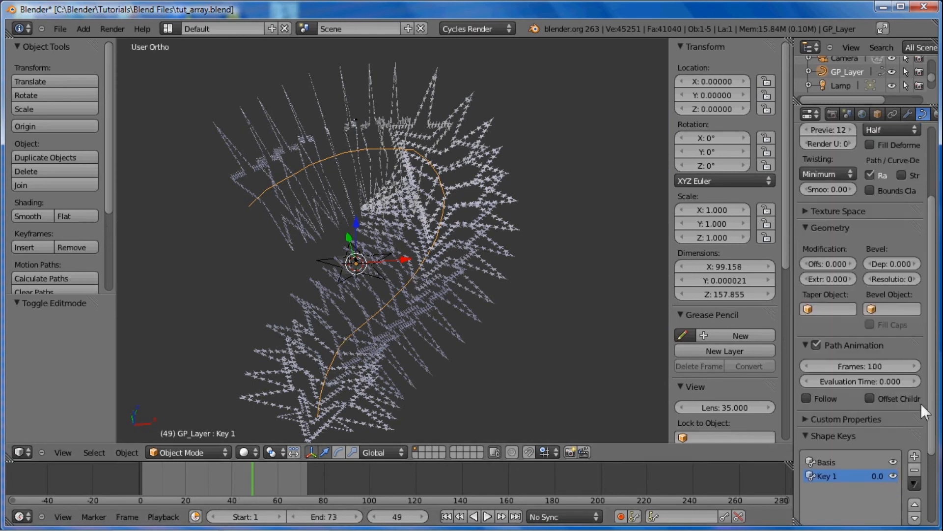
scroll(888, 469, "down", 1)
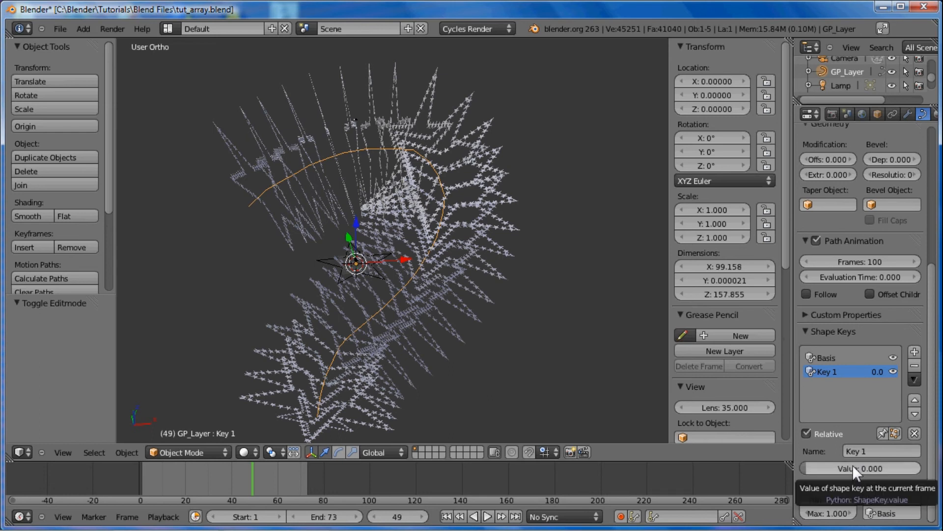
key("i")
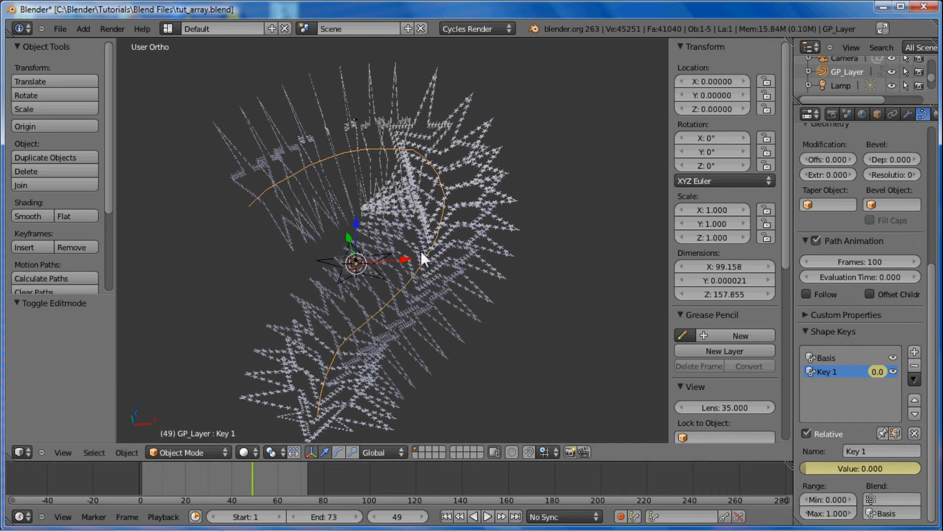
Go to frame 1, set the Key 1 shape key's value to 1 and keyframe it.
key("shift+Left")
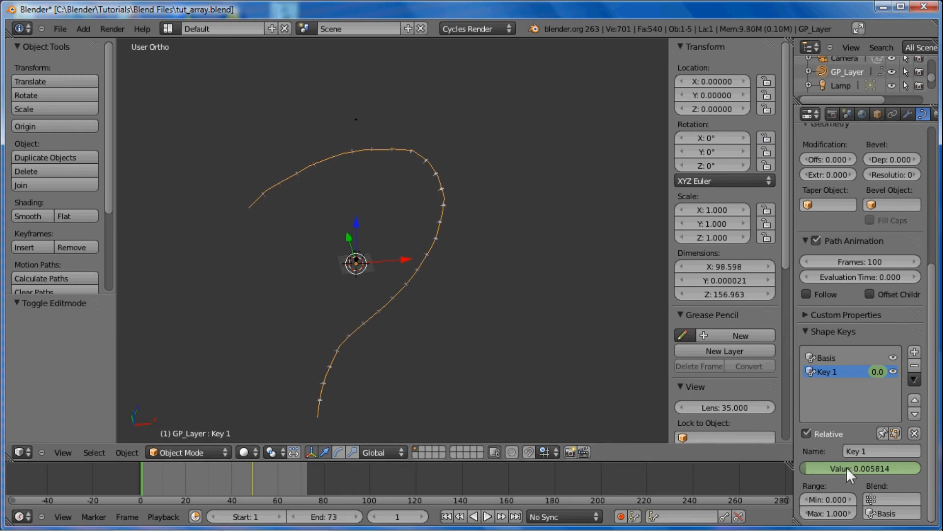
left_click_drag(815, 464, 875, 466)
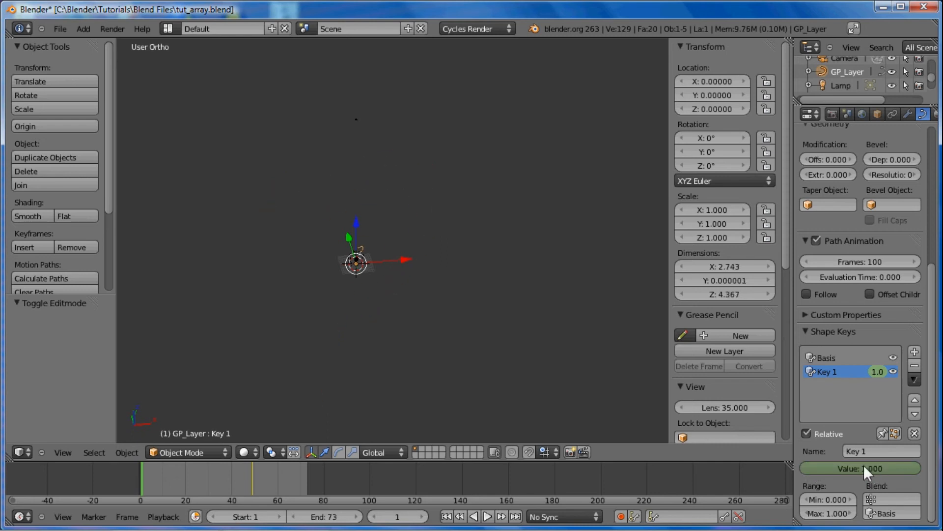
key("i")
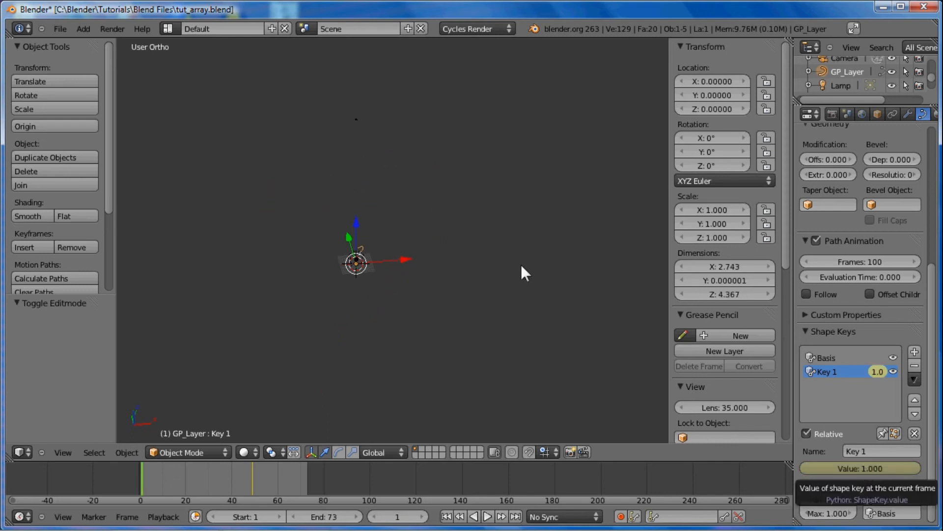
Play the animation from frame 1 to frame 50 to examine how the stars spread along the GP_Layer curve.
scroll(333, 295, "up", 6)
middle_click_drag(283, 318, 366, 244, "shift")
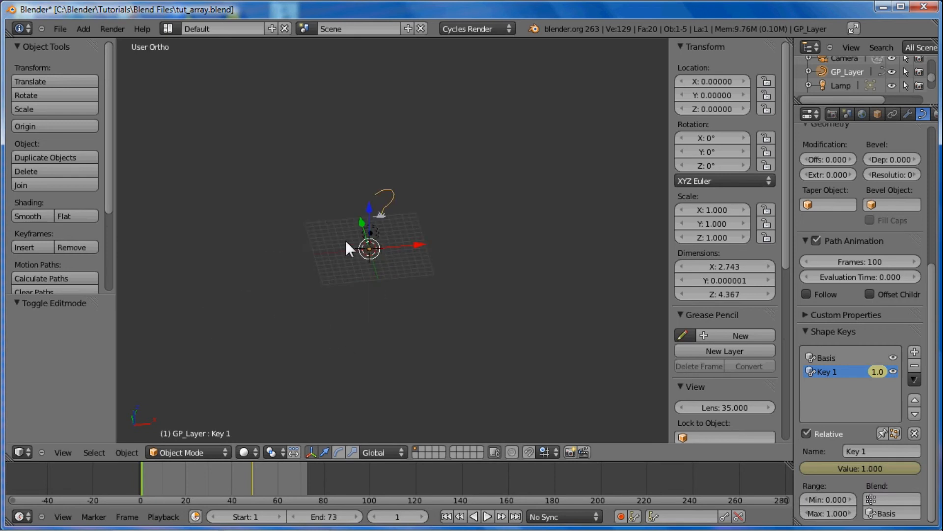
scroll(302, 322, "up", 5)
scroll(320, 300, "down", 4)
middle_click_drag(338, 217, 323, 340, "shift")
middle_click_drag(315, 287, 341, 238, "ctrl")
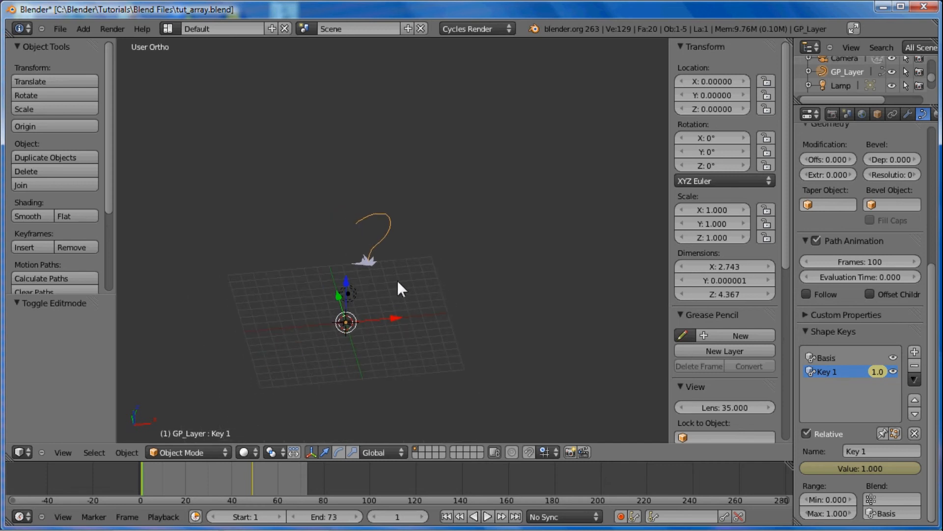
middle_click_drag(440, 290, 398, 247, "ctrl")
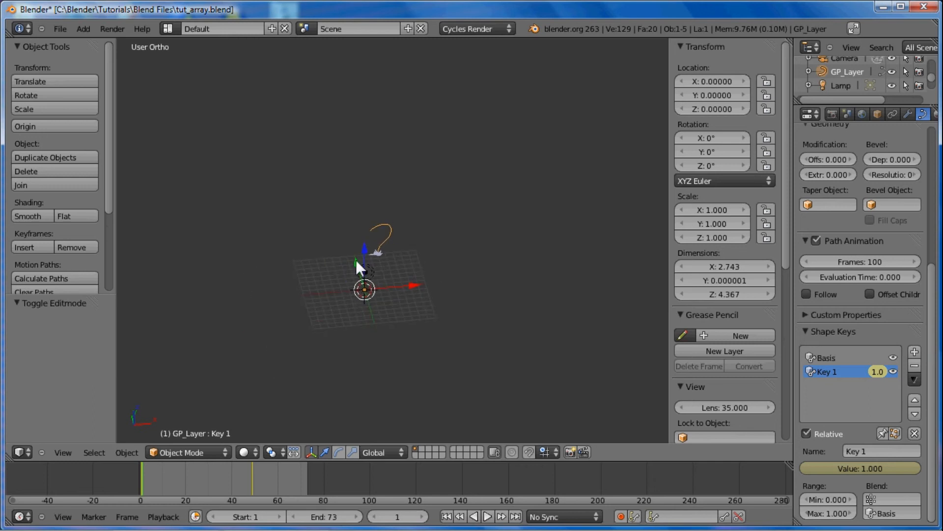
key("alt+a")
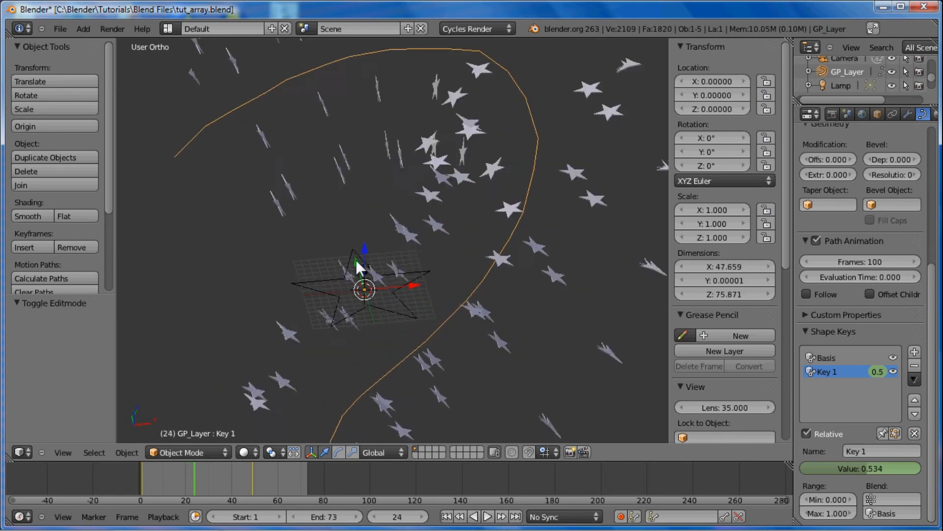
scroll(396, 319, "down", 6)
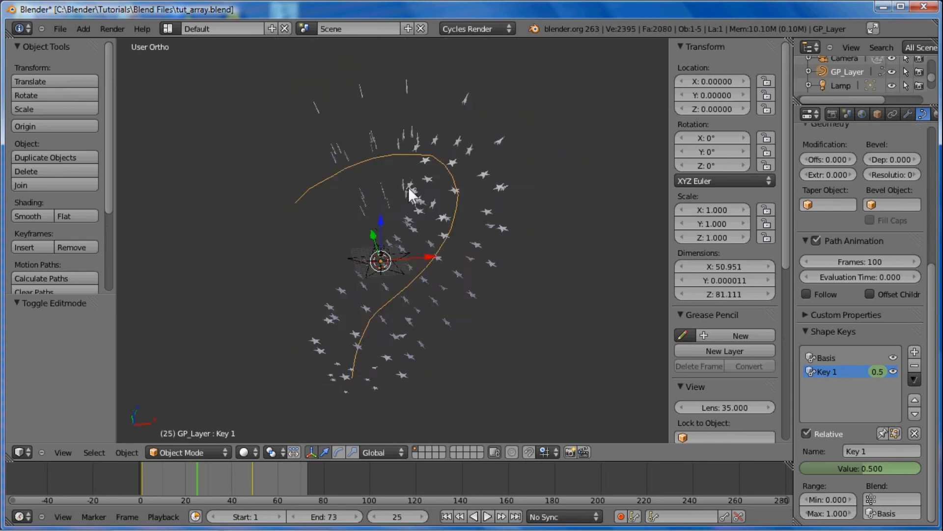
key("Right")
key("Right")
key("Right")
key("Right")
key("Right")
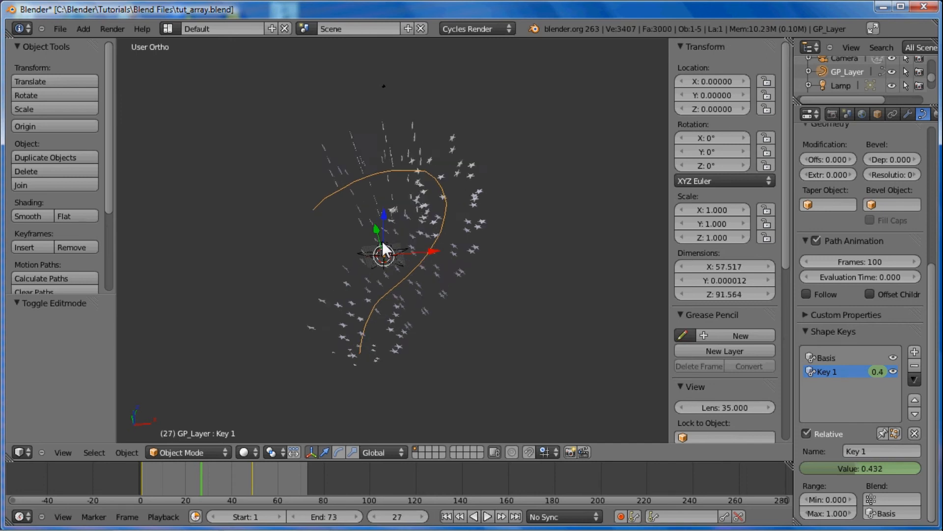
key("Right")
key("Right")
key("Right")
key("Right")
key("Right")
key("Right")
key("Right")
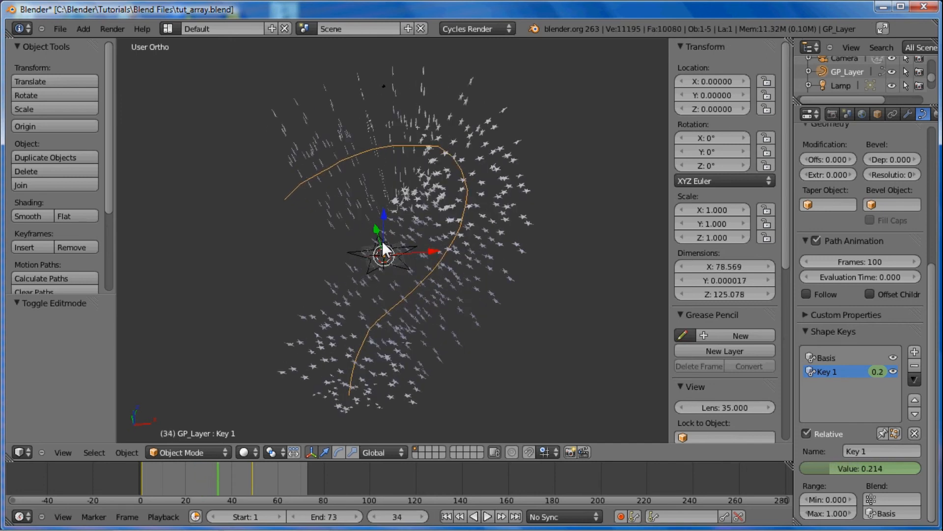
key("Right")
key("Right")
key("Right")
key("Right")
key("Right")
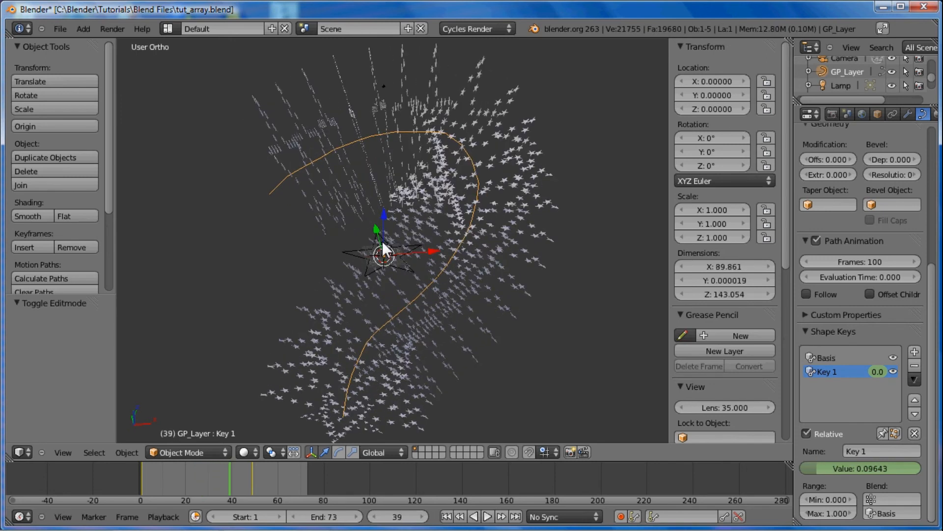
key("Right")
key("Right")
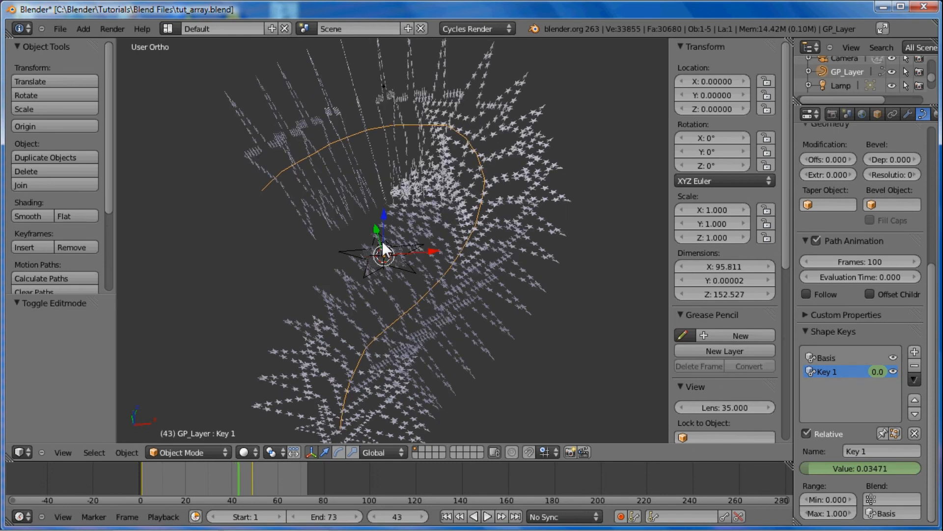
key("Right")
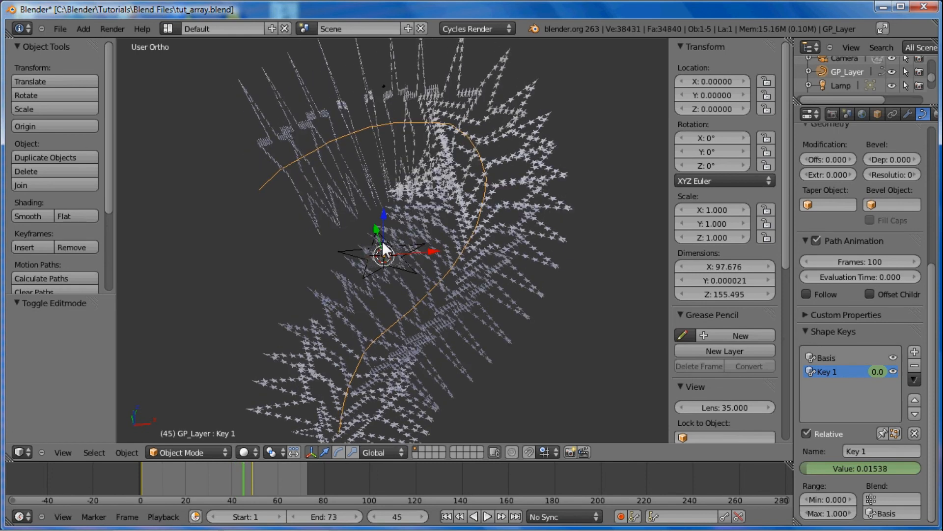
key("Right")
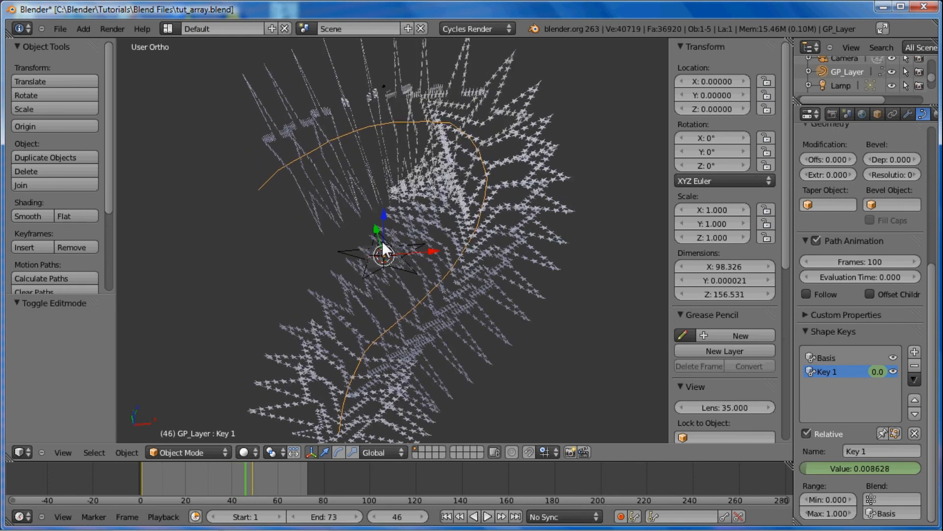
key("Right")
key("Right")
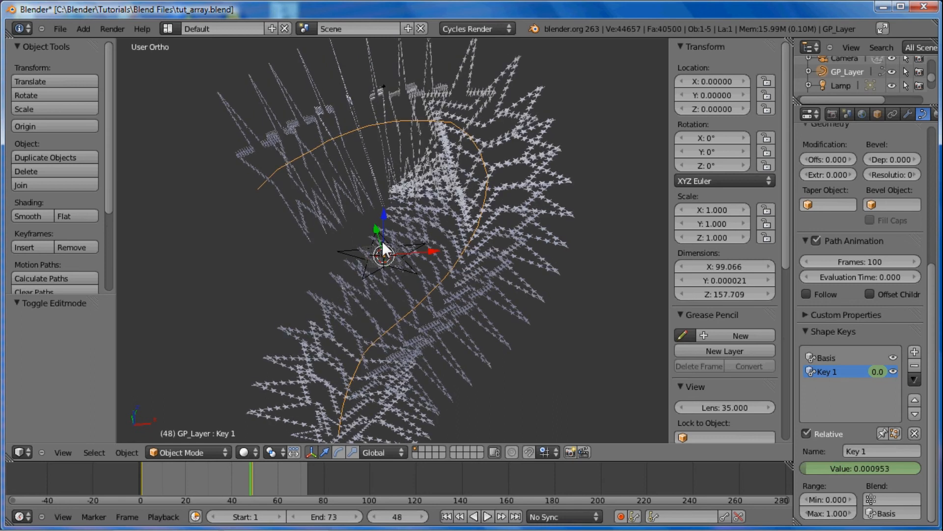
key("Right")
key("Right")
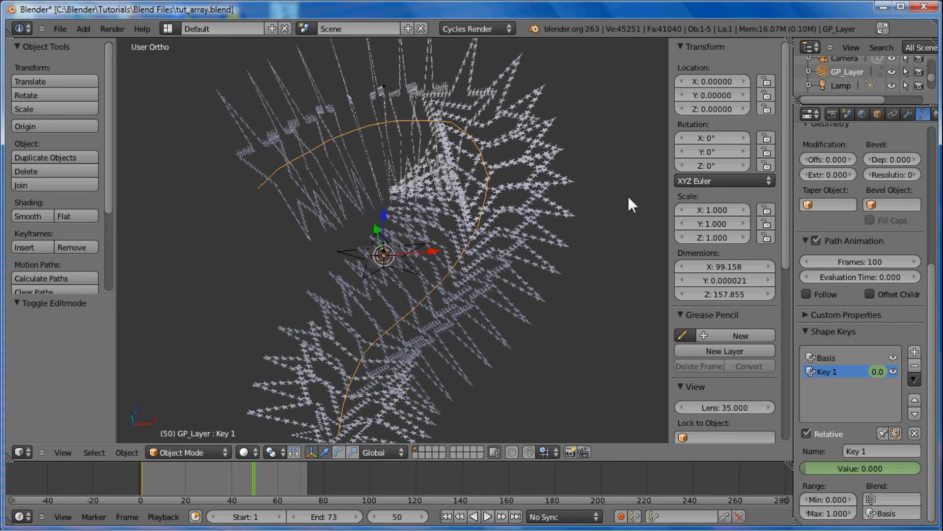
Select the Star object and keyframe its second Array modifier's relative offset of 0, 0, 100 at frame 49.
right_click(275, 125)
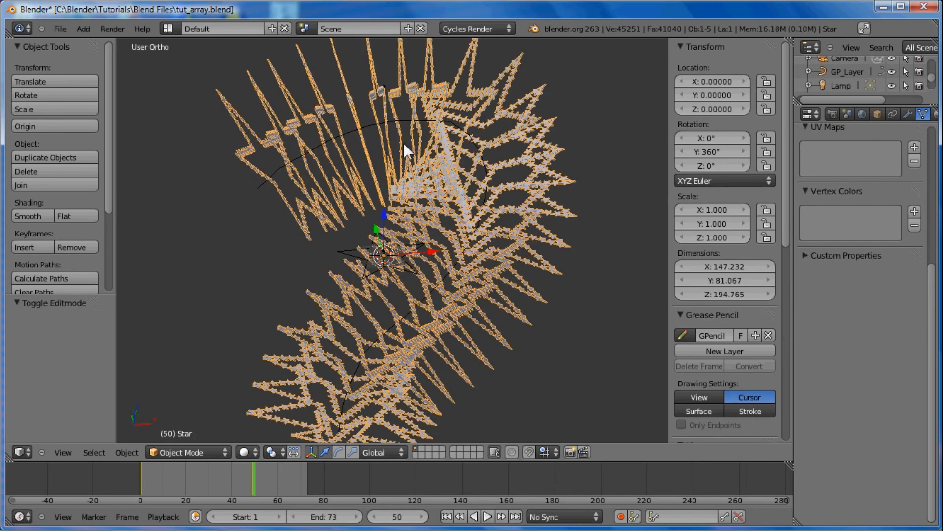
left_click(908, 115)
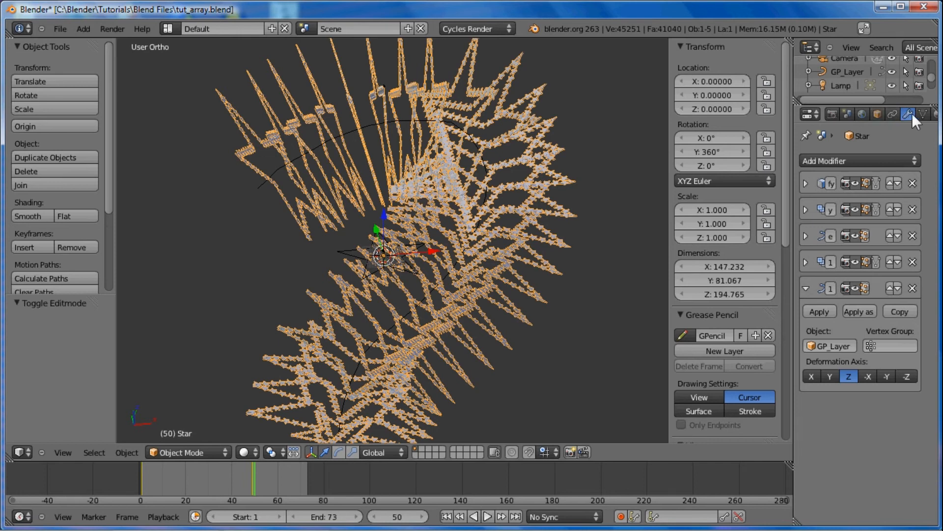
left_click(805, 288)
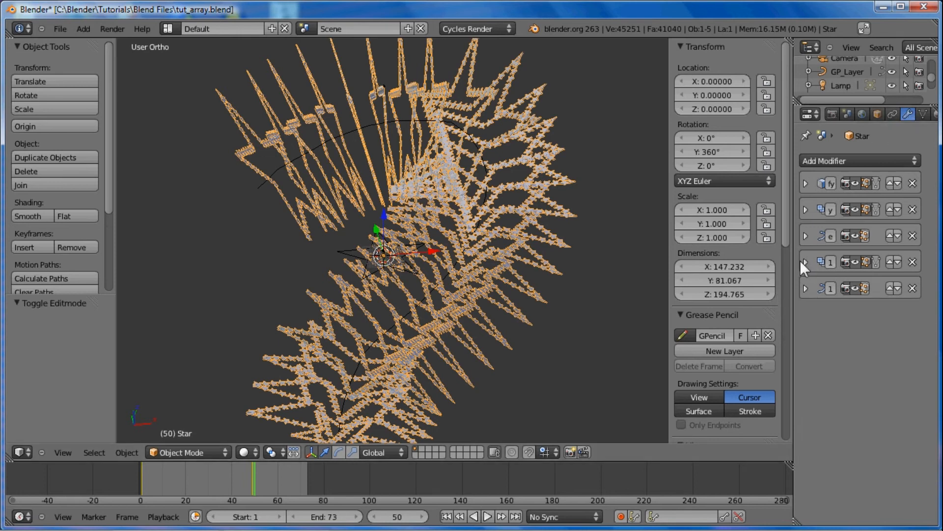
left_click(806, 262)
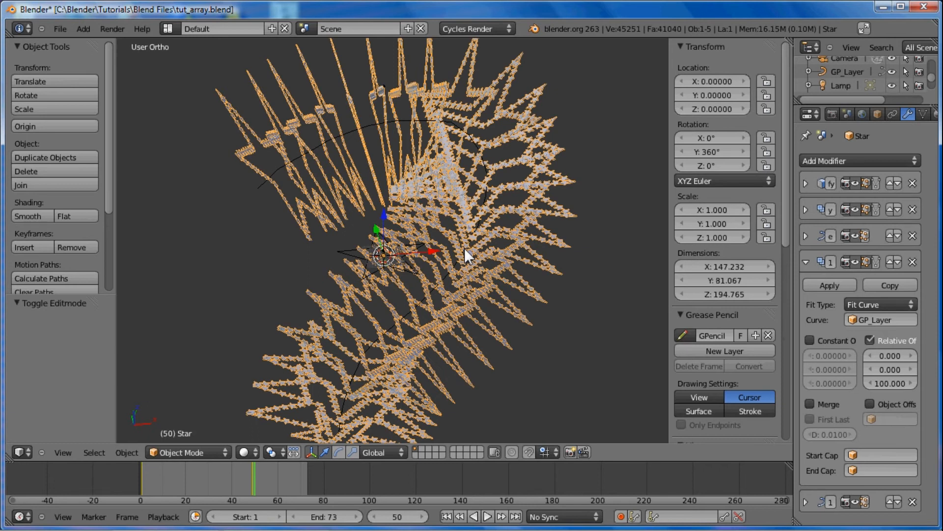
key("Left")
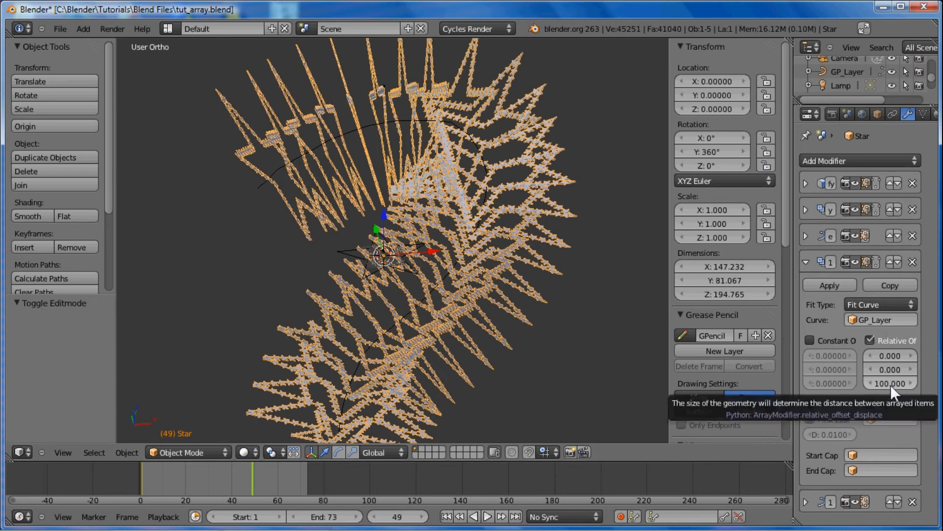
key("i")
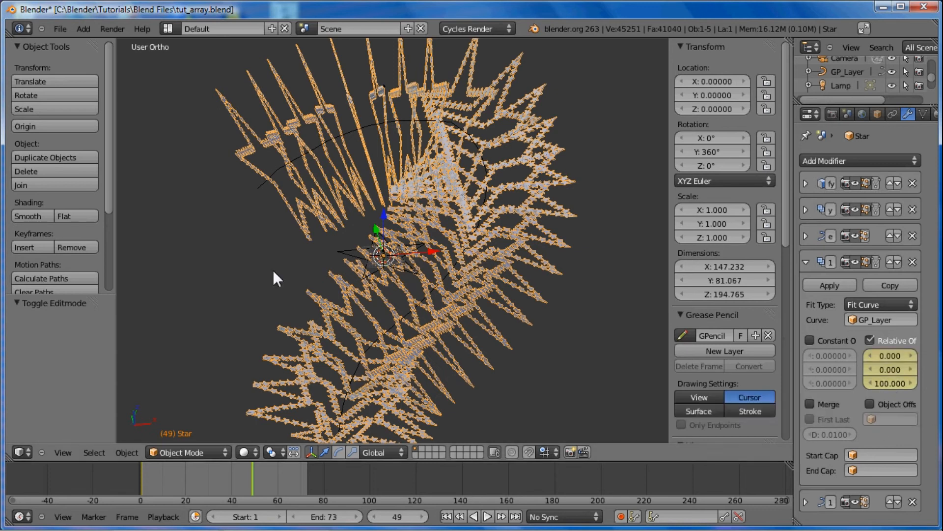
Go to frame 1, set the second Array modifier's Z relative offset to 800 and keyframe it.
key("shift+Left")
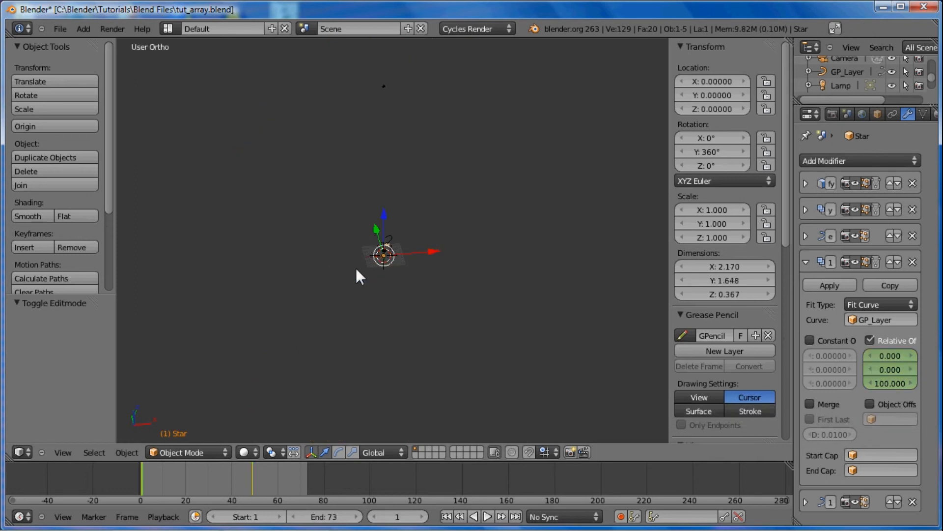
left_click(887, 381)
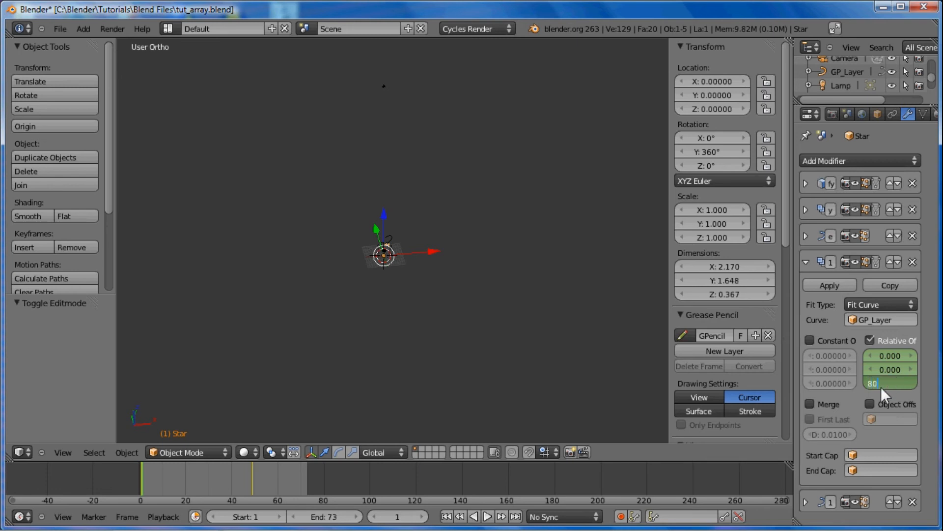
key("Return")
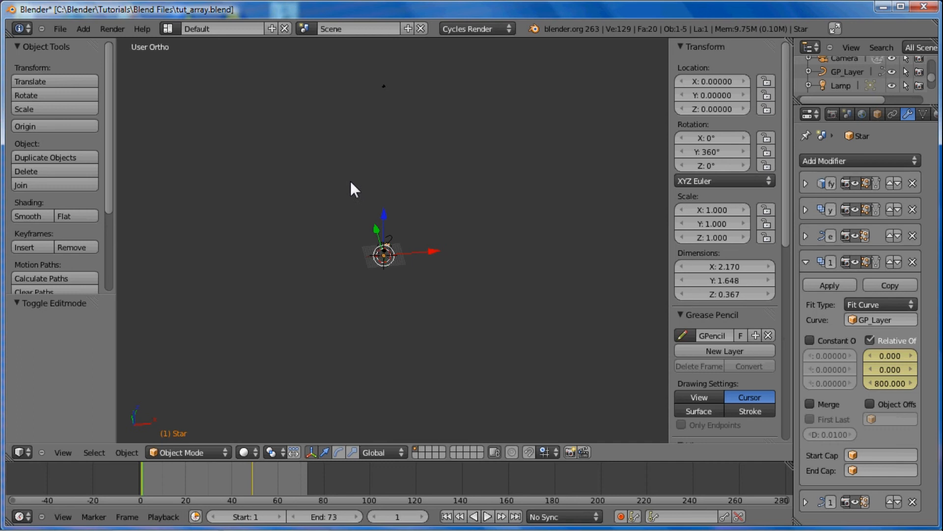
Play back the star animation with the keyframed offset, return to frame 49 and examine the whole array.
key("alt+a")
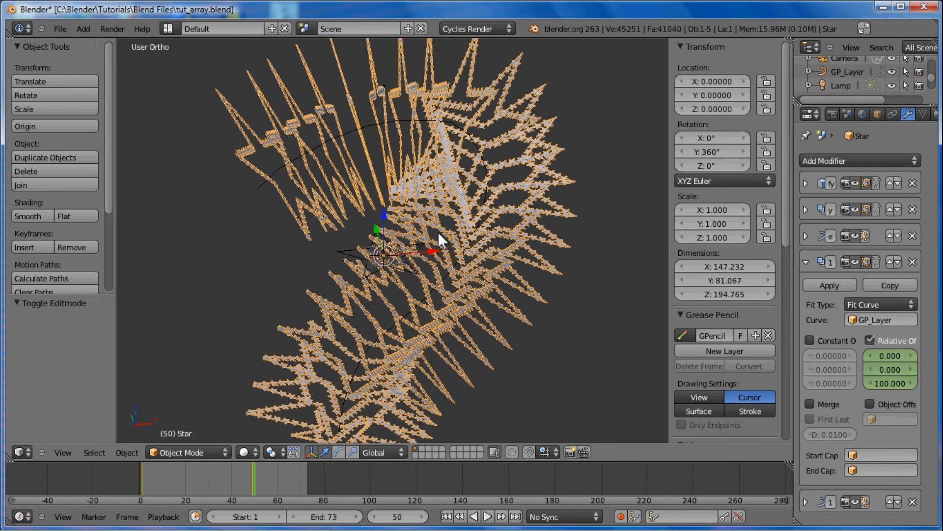
key("Left")
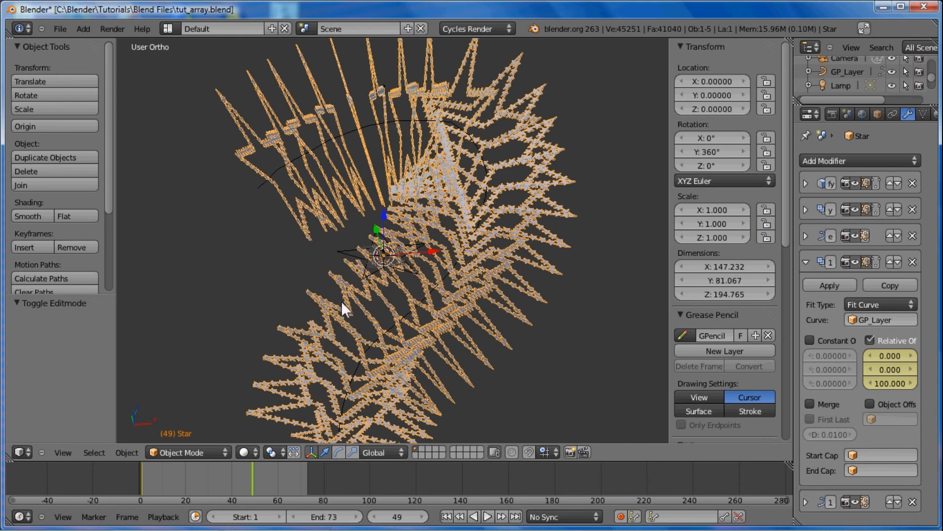
scroll(341, 301, "down", 3)
middle_click_drag(344, 295, 350, 275)
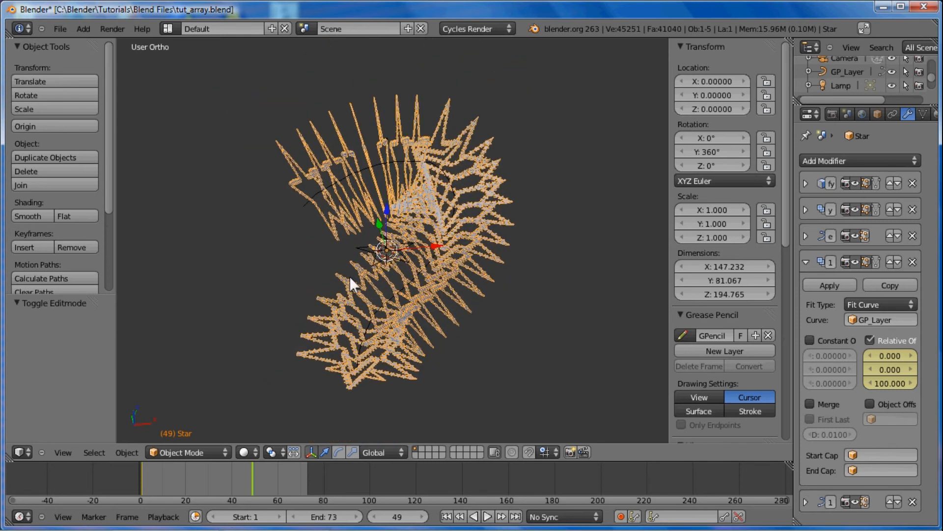
Switch to the camera view, select the camera and play the animation from frame 1 to check the framing.
key("KP_0")
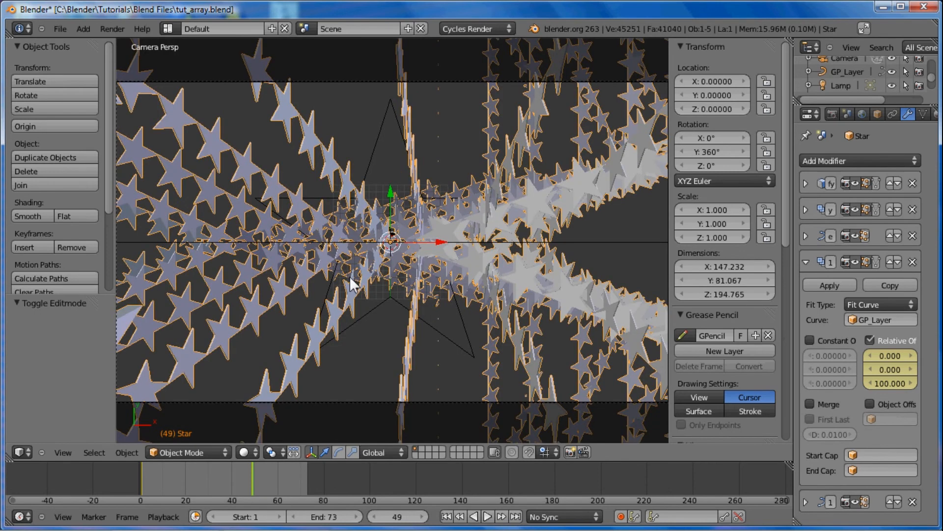
scroll(418, 267, "down", 4)
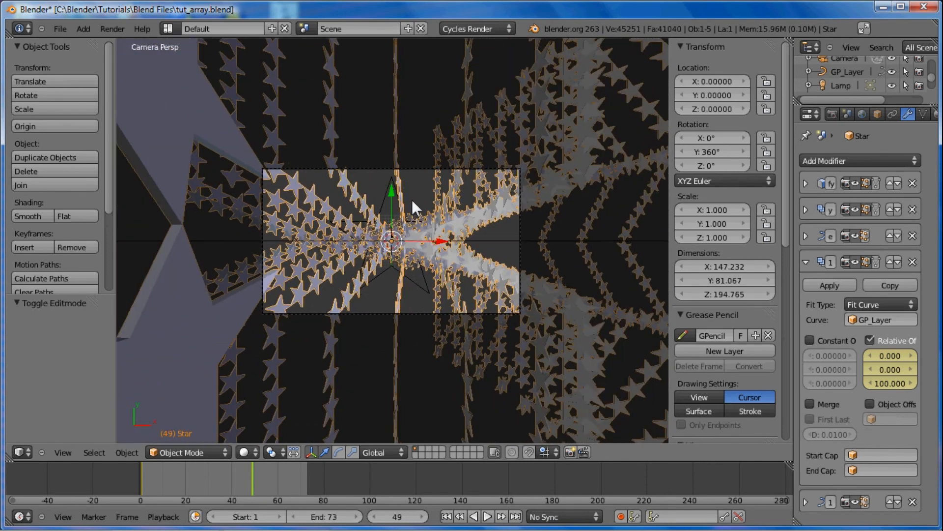
right_click(423, 168)
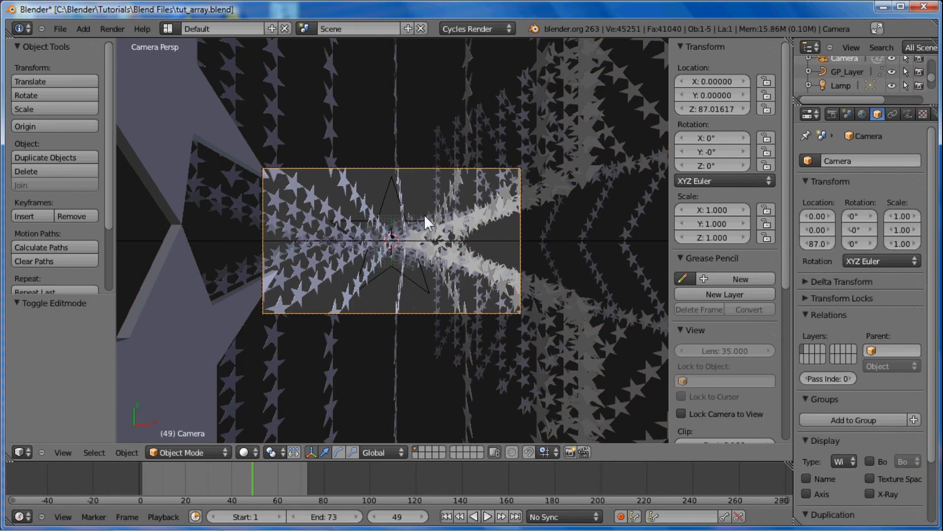
key("shift+Left")
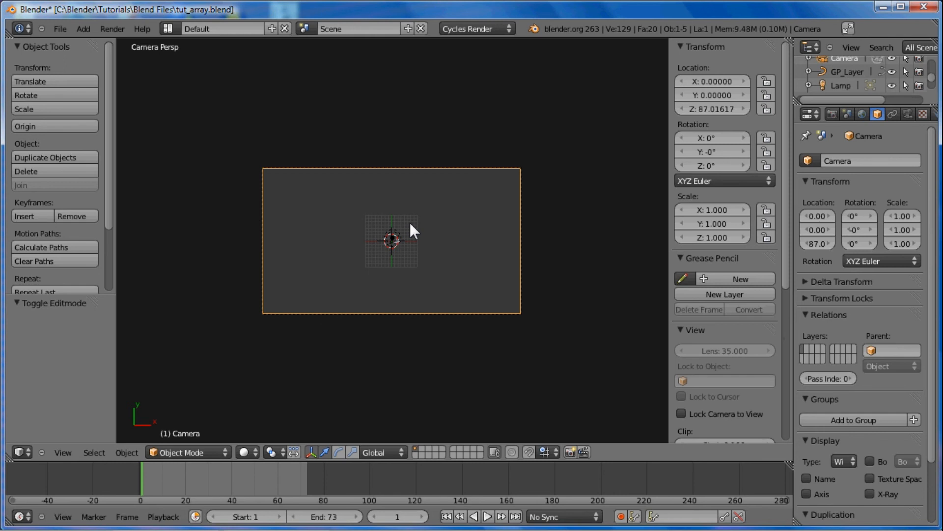
key("alt+a")
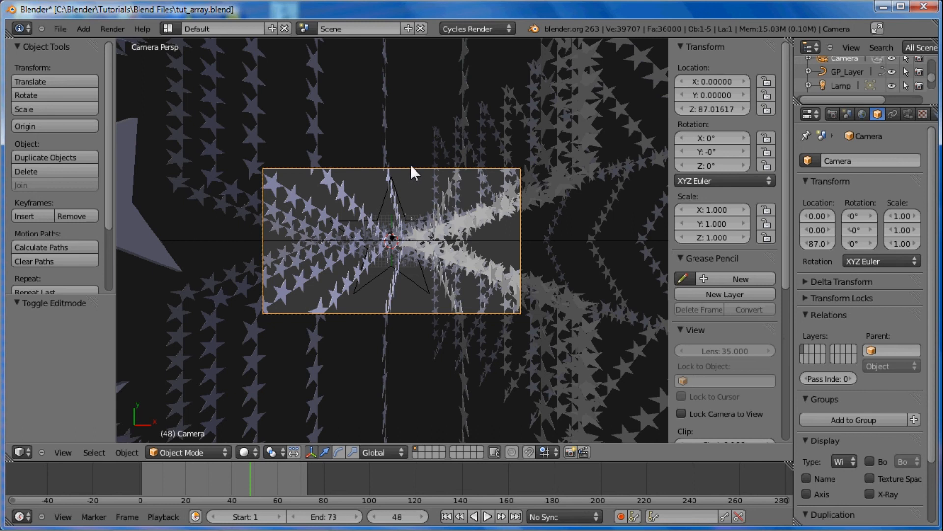
Move the camera back along its local Z axis by about 46 units and again by about 57, to Z about 190.
key("g")
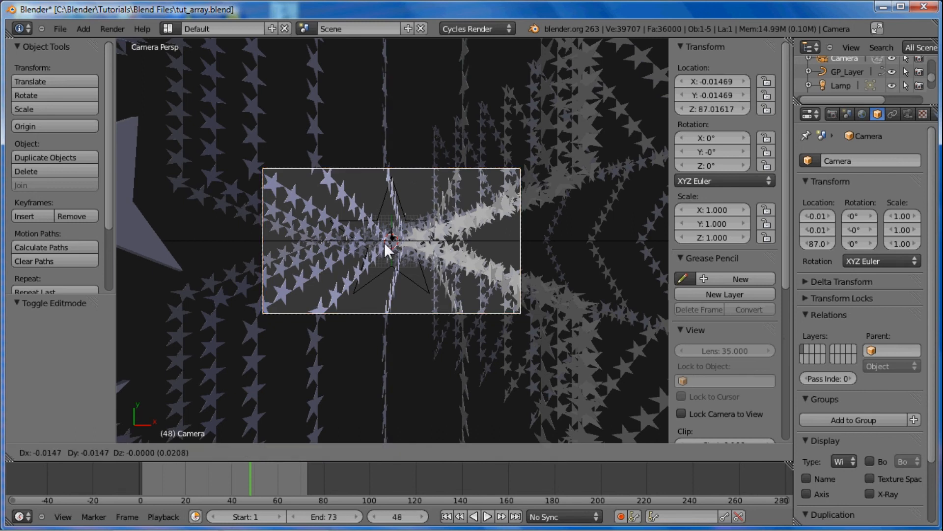
key("z")
key("z")
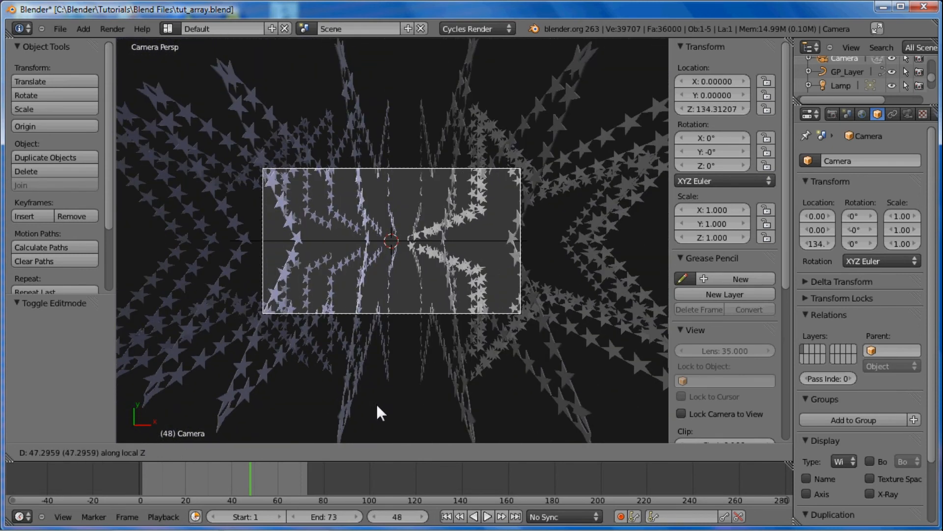
left_click(390, 374)
key("g")
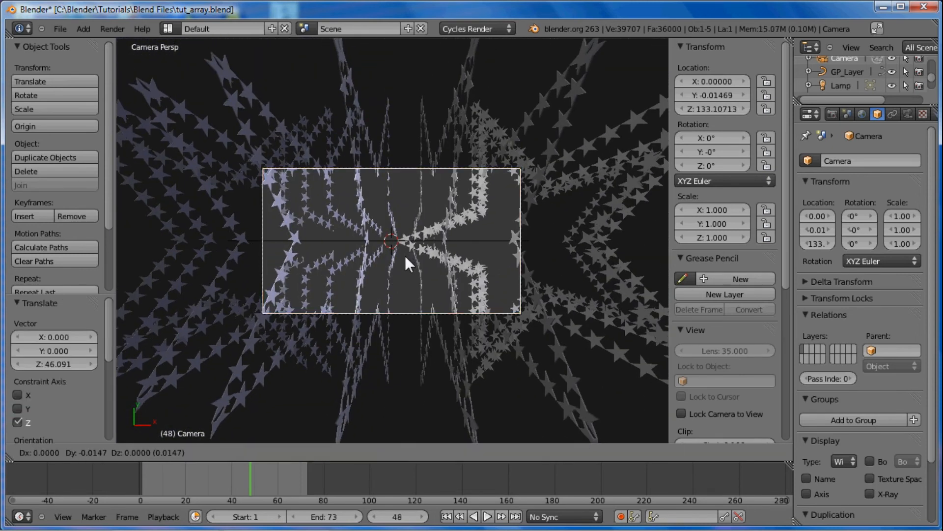
key("z")
key("z")
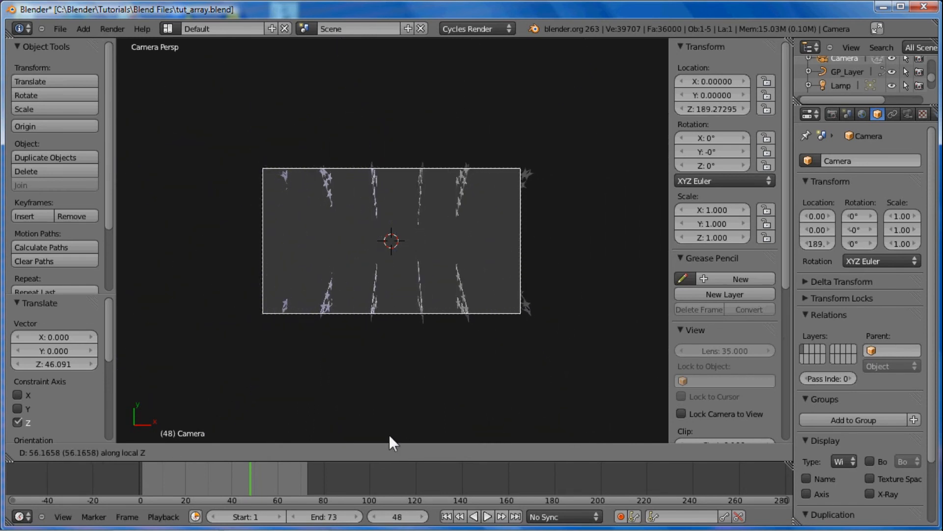
left_click(415, 319)
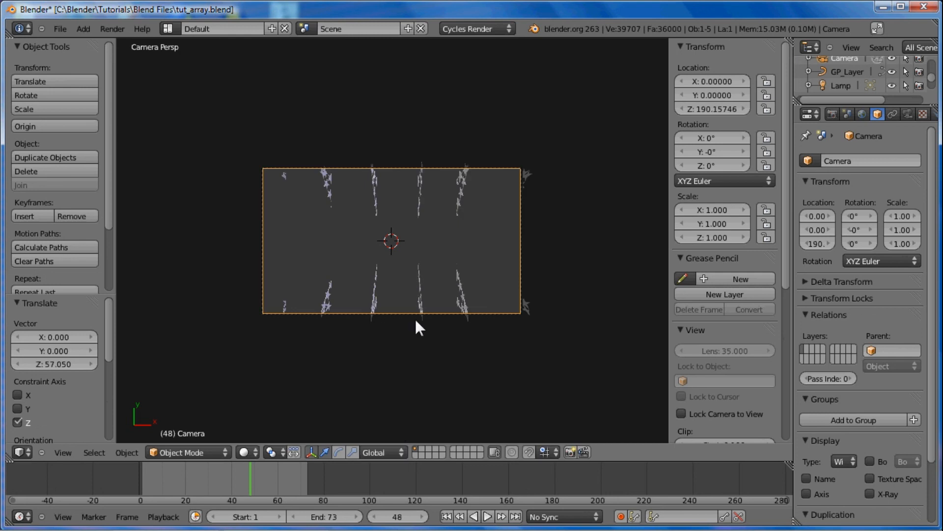
Move the camera back along its local Z axis by about 13 units, to Z about 203.
key("g")
key("z")
key("z")
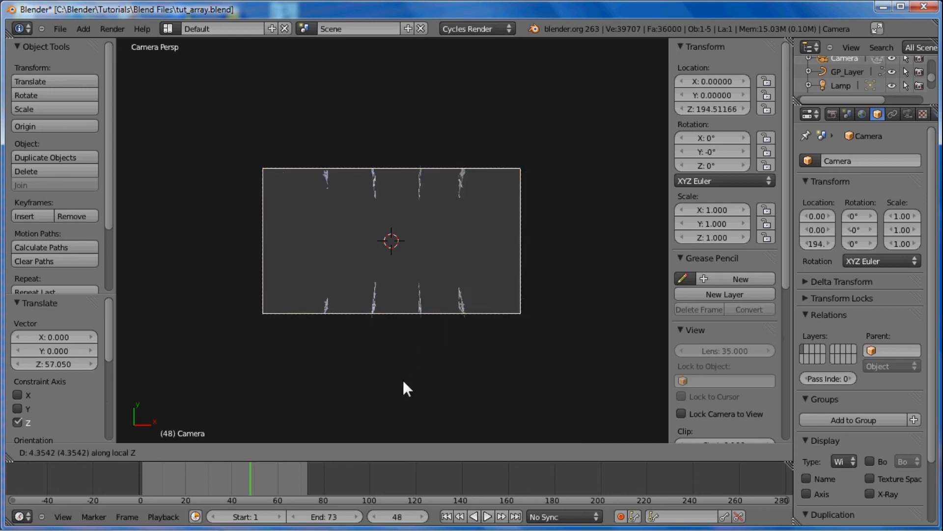
left_click(400, 413)
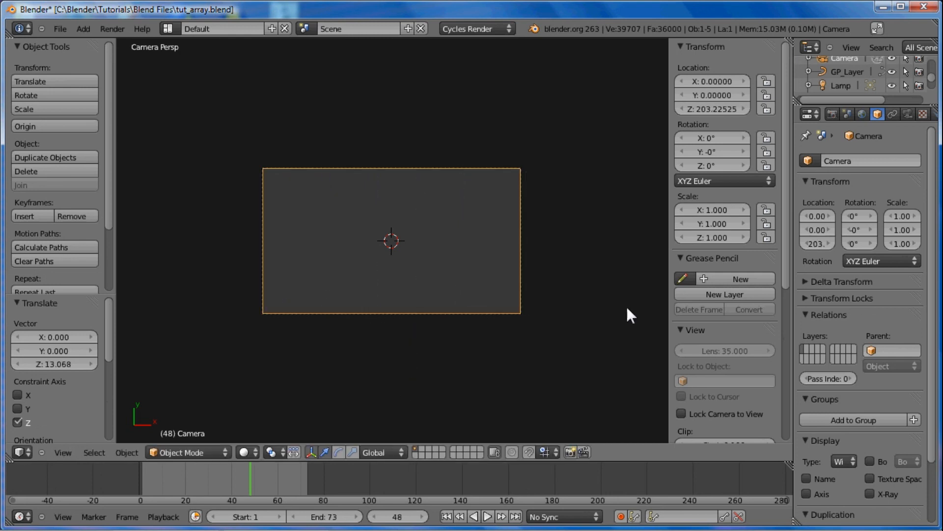
Set the 3D view's clip end distance to 10000.
scroll(783, 253, "down", 10)
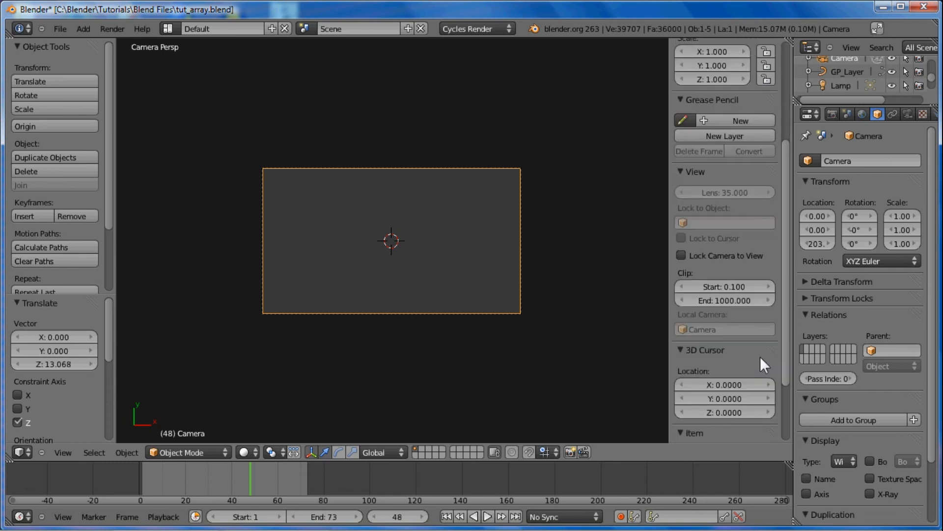
left_click(725, 241)
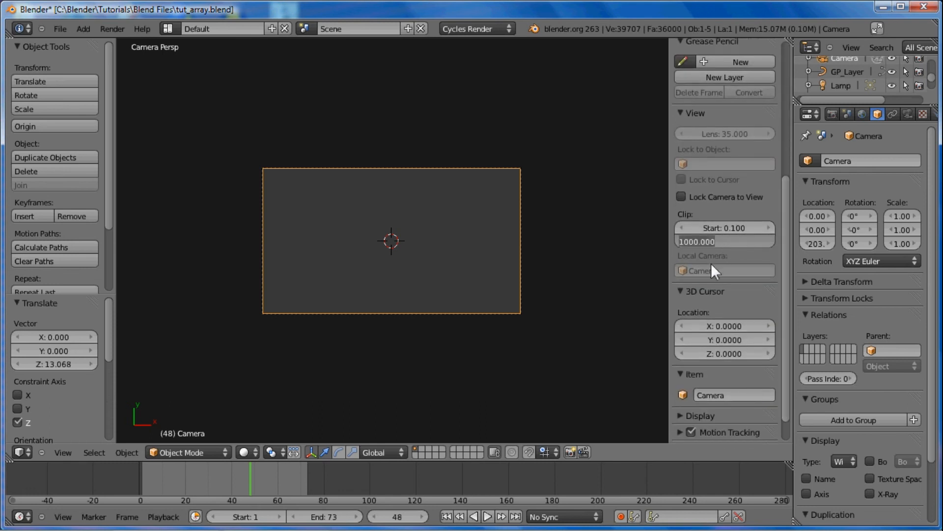
type("10")
key("Return")
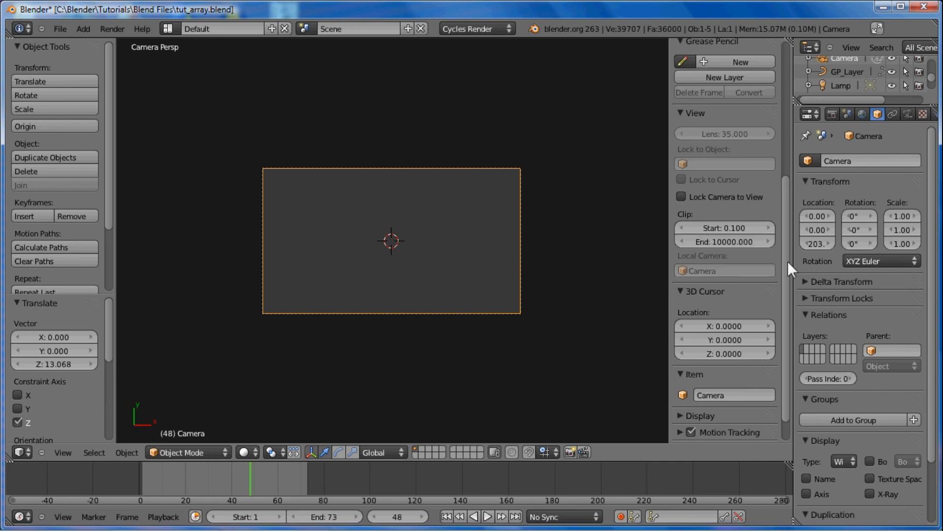
Set the camera's own clipping end distance to 10000 in its lens settings.
left_click_drag(786, 188, 783, 201)
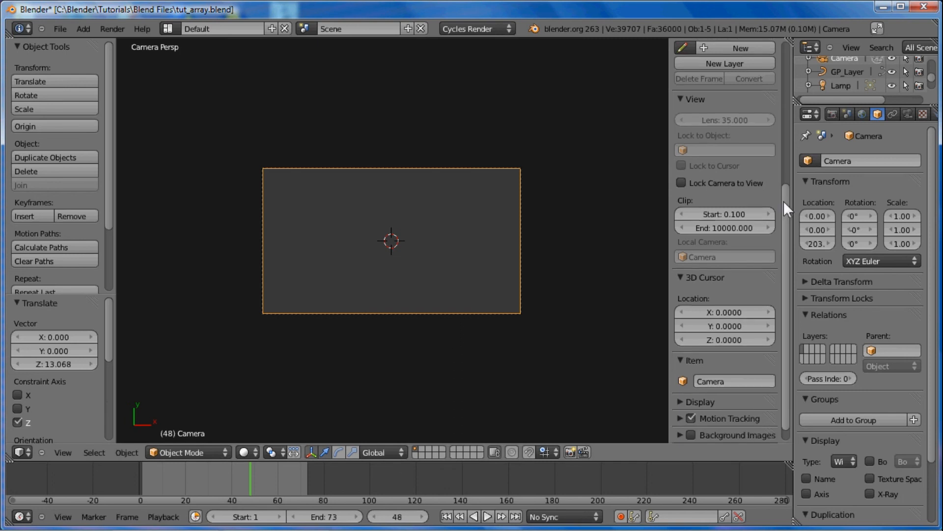
left_click(909, 115)
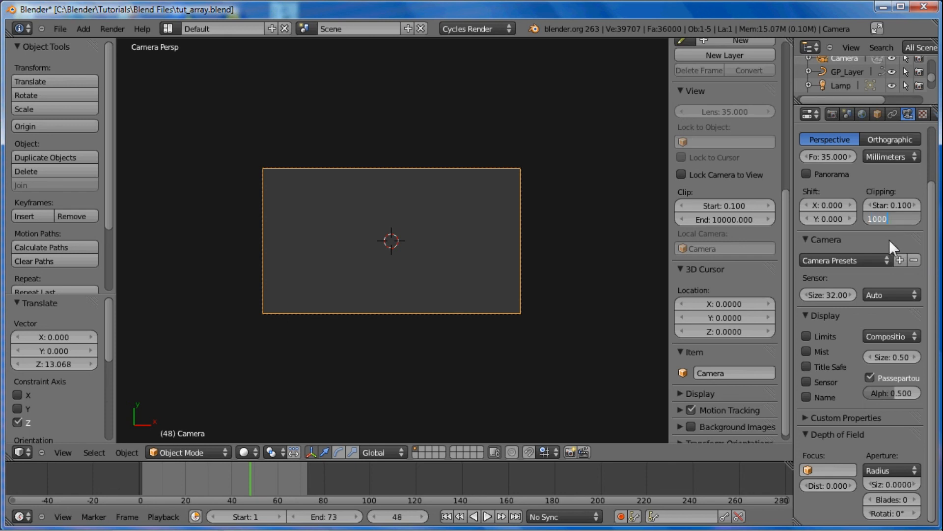
key("Return")
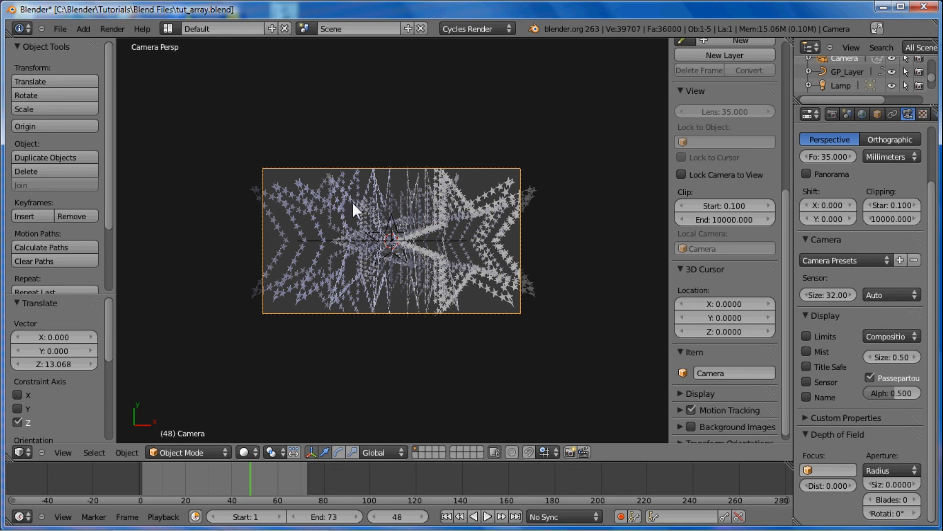
Move the camera back along its local Z axis by about 31 units to fit the whole star array in frame.
key("g")
key("z")
key("z")
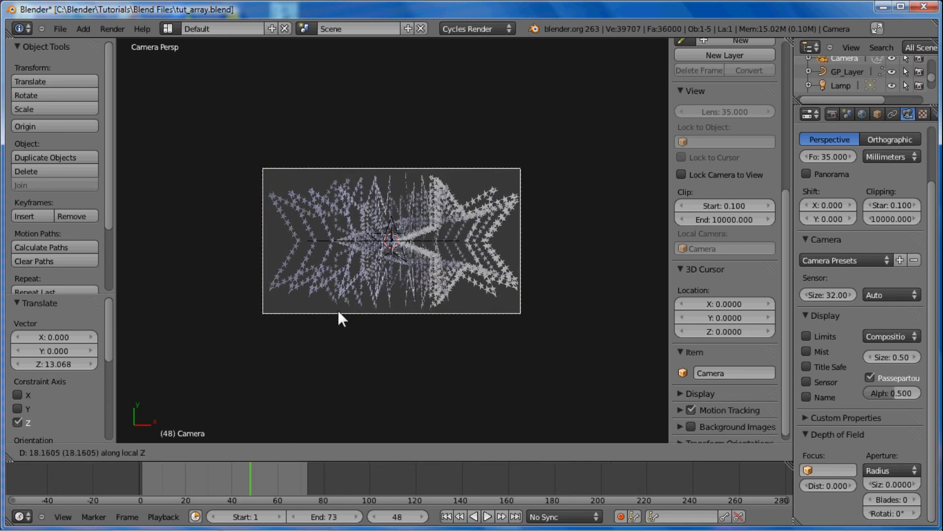
left_click(397, 257)
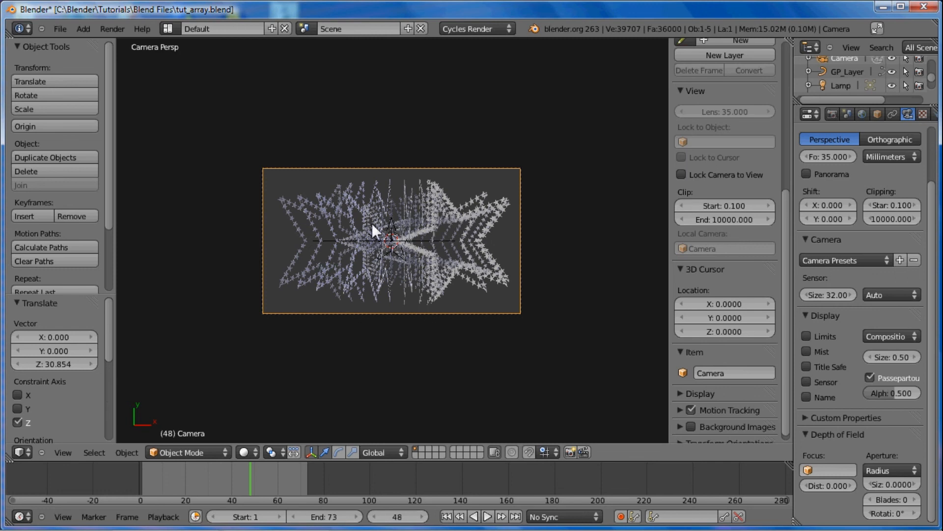
middle_click_drag(358, 232, 379, 253, "ctrl")
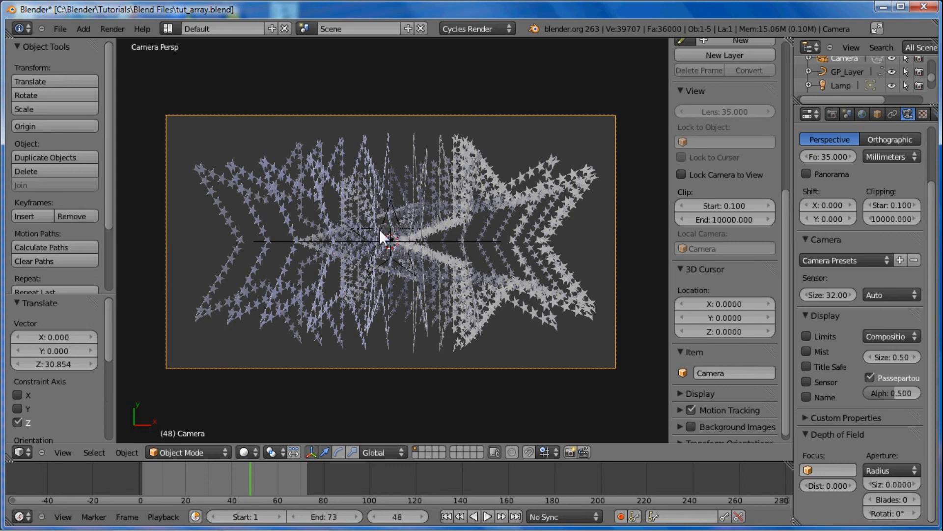
Step through the animation frames around frame 49 to check the camera framing, and return to frame 1.
key("Right")
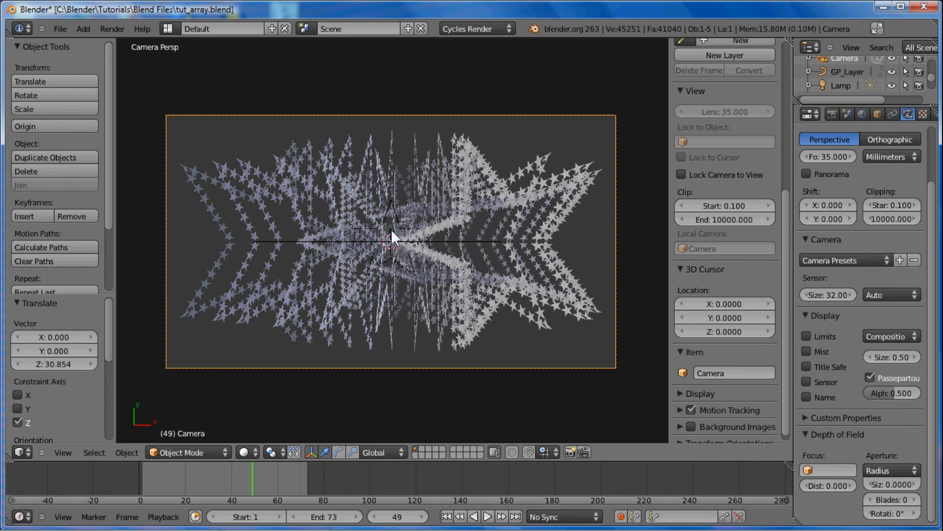
key("shift+Left")
key("Left")
key("Left")
key("Left")
key("Left")
key("Left")
key("Left")
key("Left")
key("Left")
key("Left")
key("Left")
key("Left")
key("Left")
key("Left")
key("Left")
key("shift+Left")
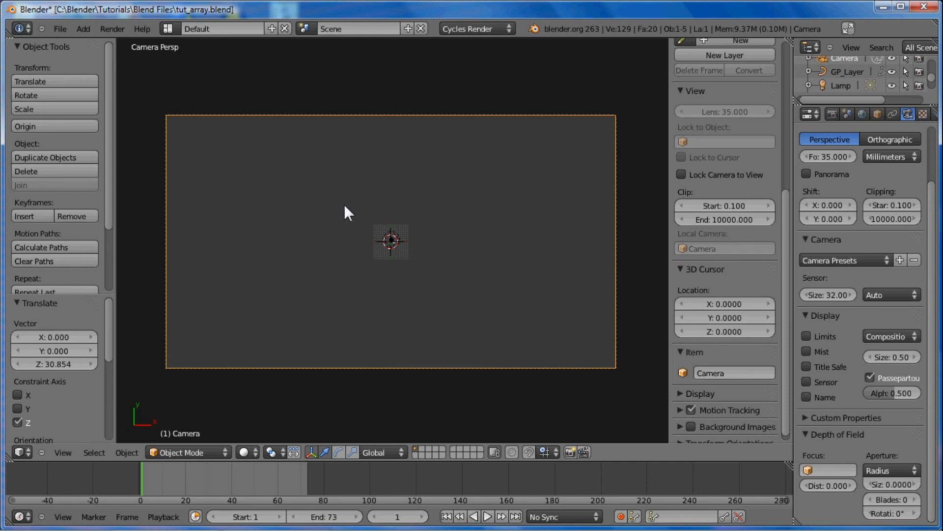
scroll(366, 241, "up", 2)
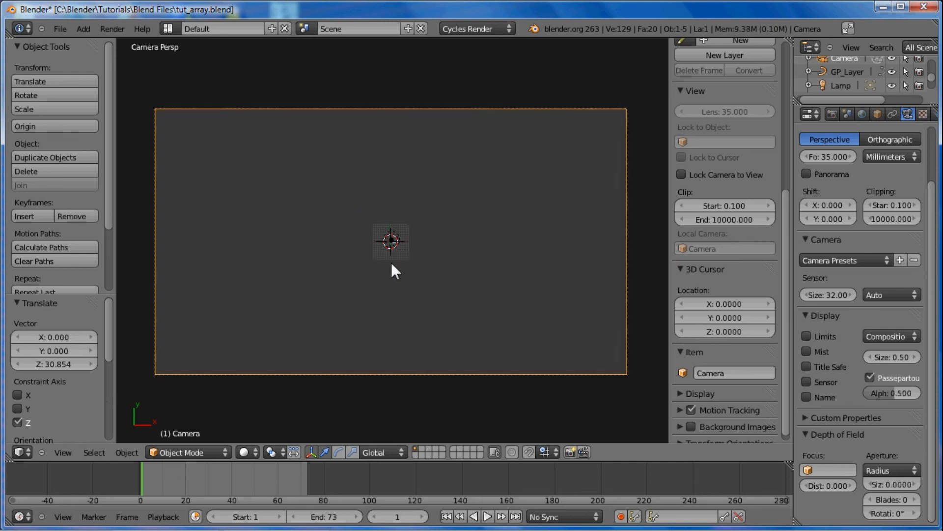
scroll(367, 319, "down", 1)
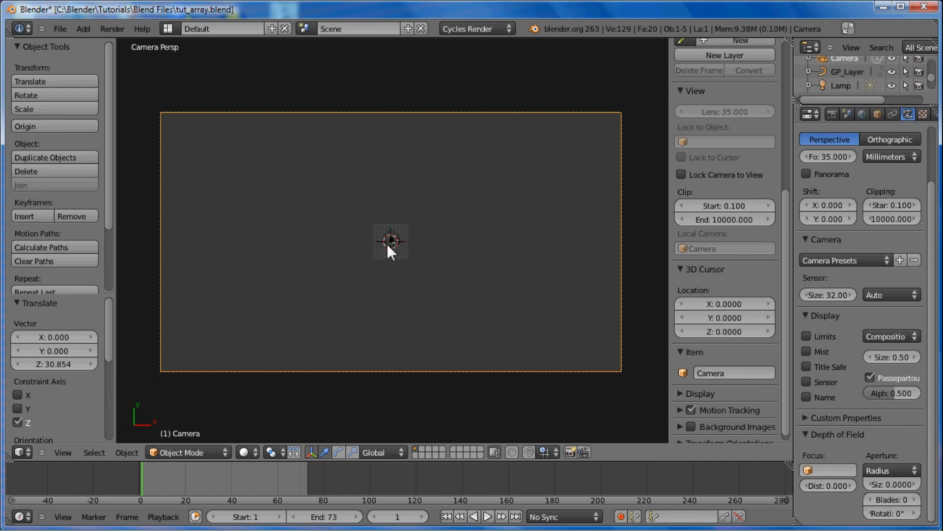
scroll(358, 243, "down", 2)
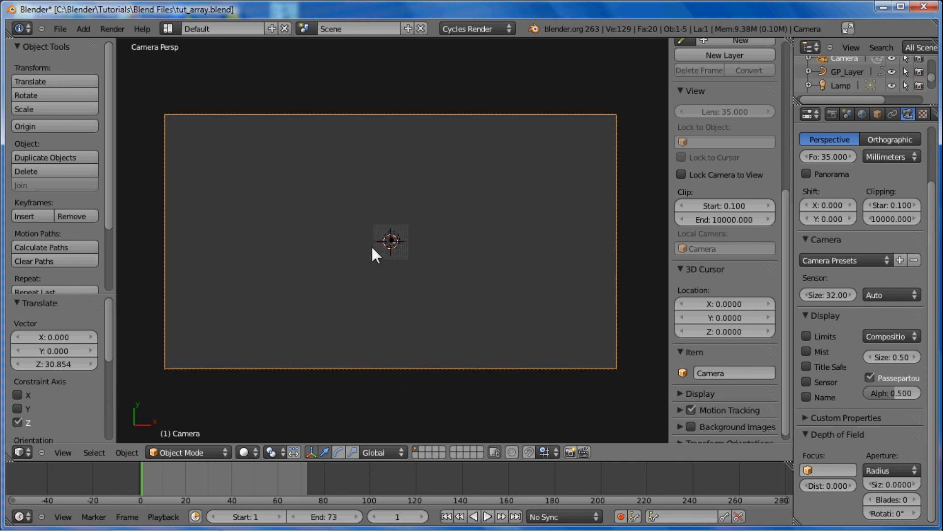
scroll(376, 244, "up", 1)
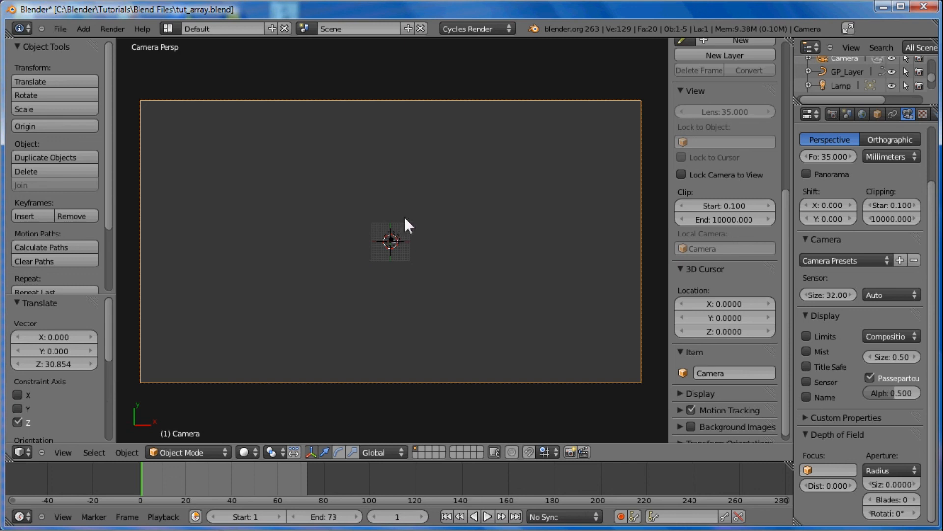
scroll(364, 241, "down", 1)
scroll(361, 246, "up", 1)
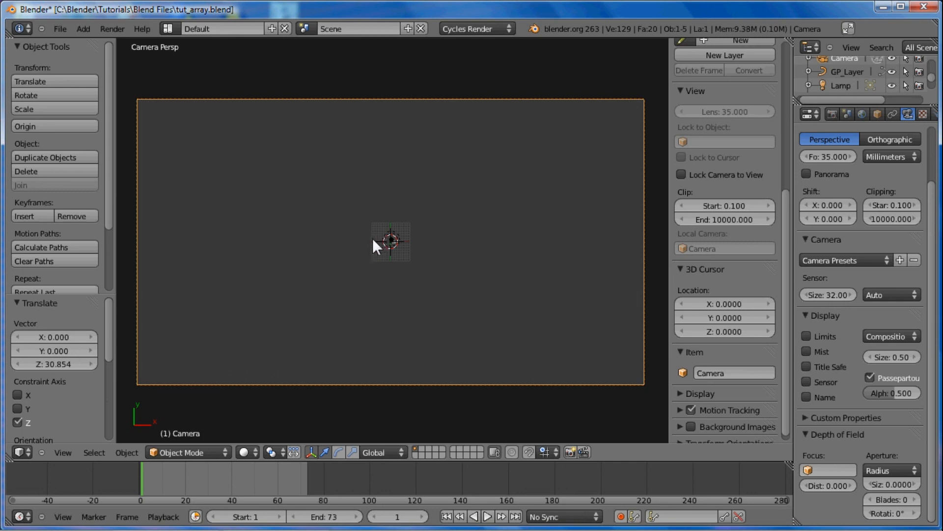
scroll(376, 232, "down", 1)
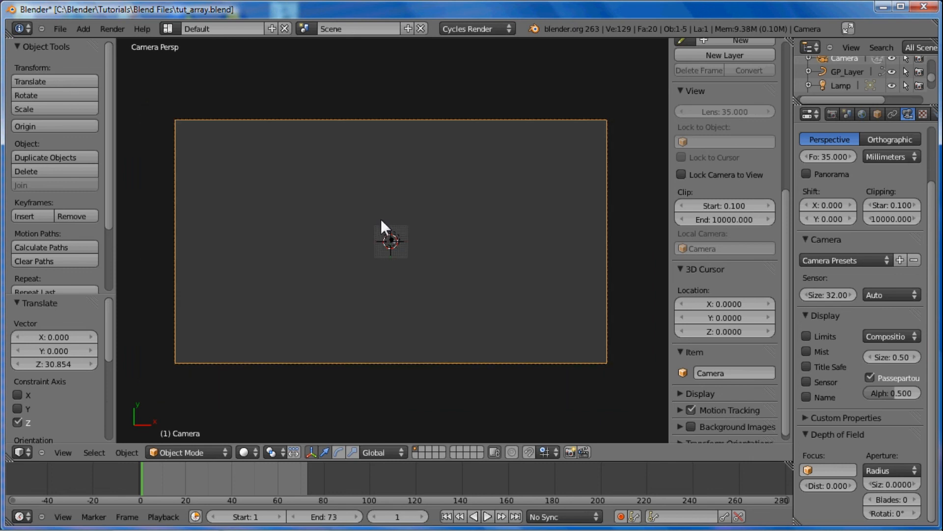
middle_click_drag(381, 220, 343, 300, "shift")
middle_click_drag(342, 290, 383, 235, "shift")
middle_click_drag(383, 235, 346, 317, "ctrl")
middle_click_drag(395, 263, 373, 271, "shift")
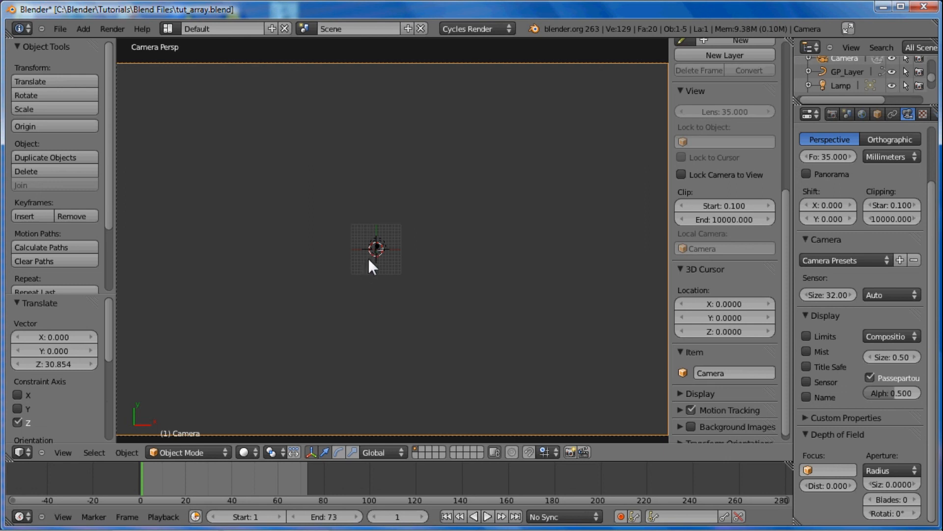
middle_click_drag(367, 273, 378, 251, "ctrl")
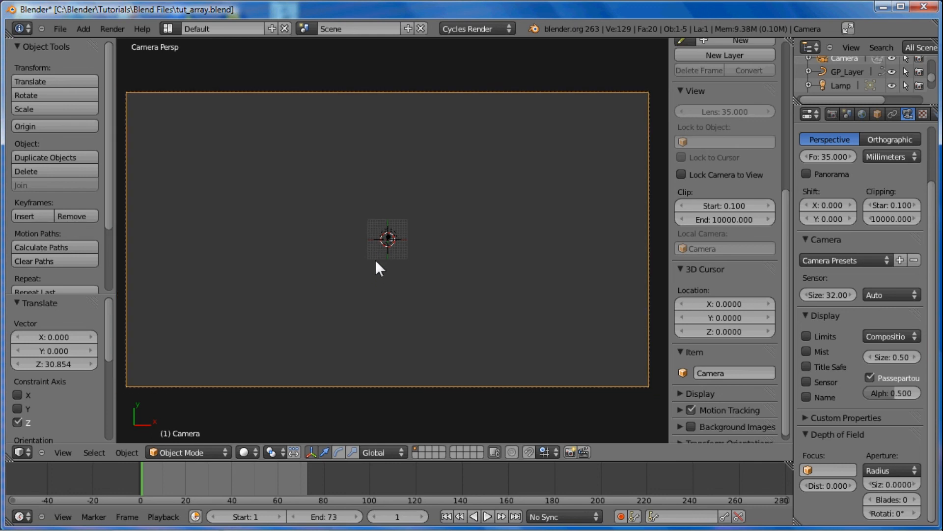